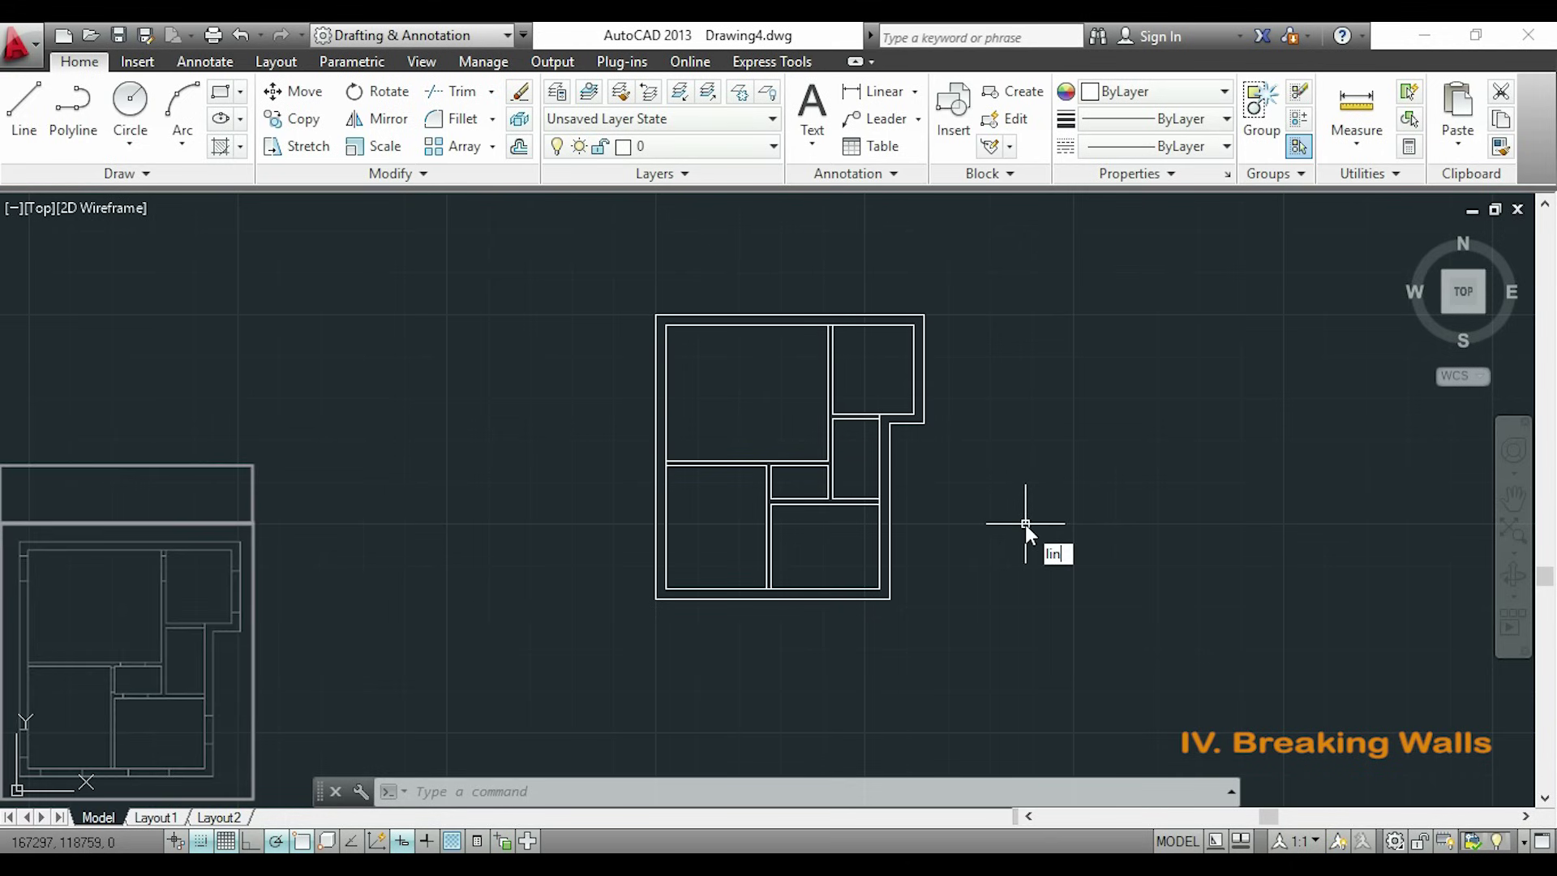
- Draw a line across the left exterior wall, starting 200 below the large room's inner upper-left corner
text(LINE)
key(Return)
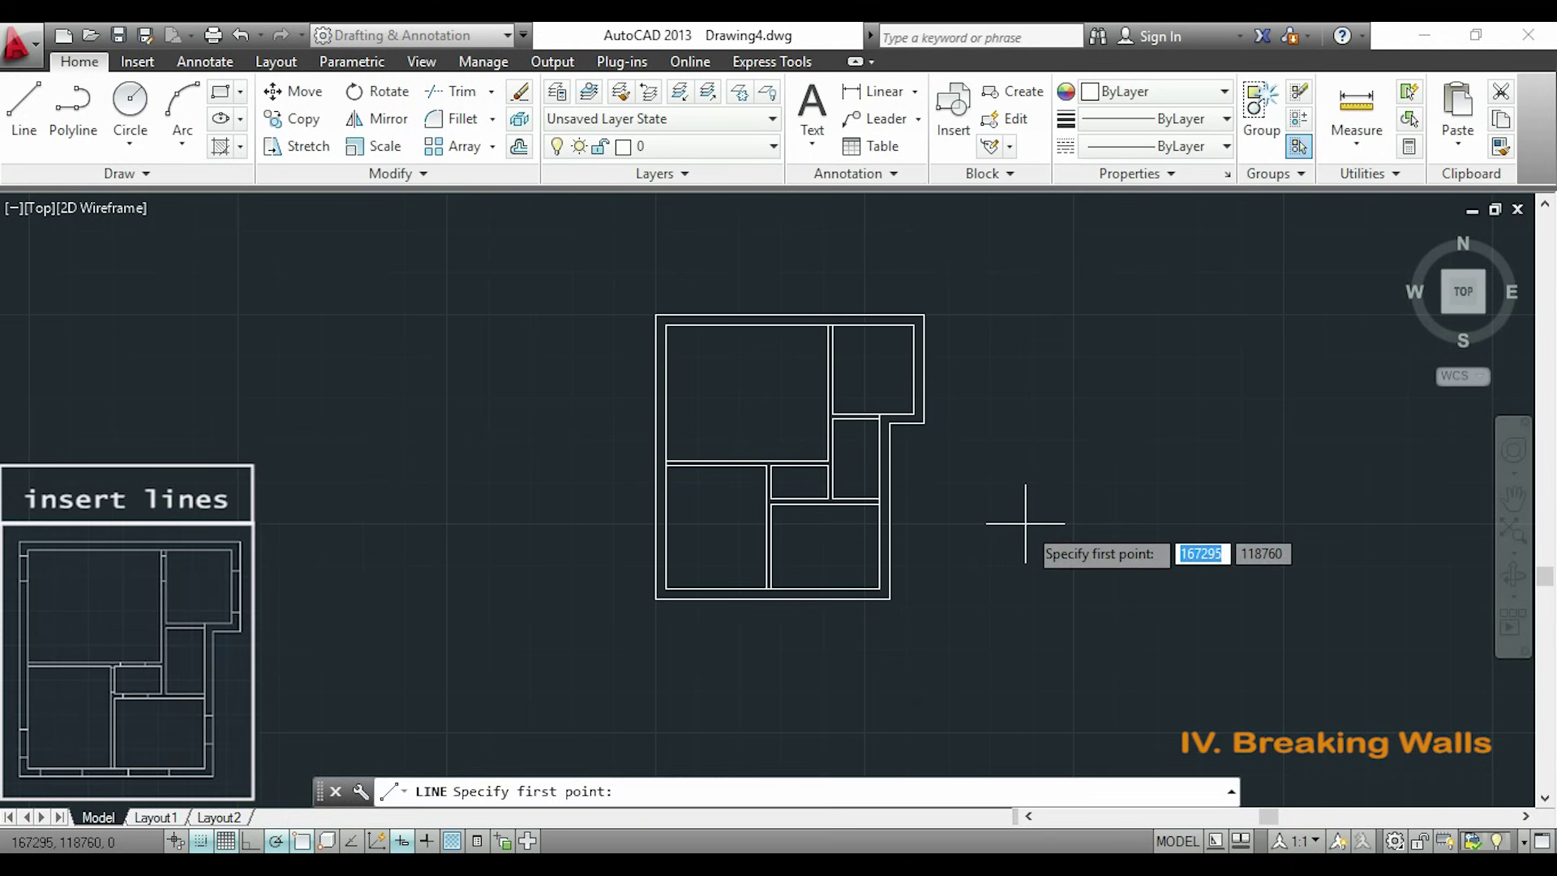
scroll(771, 434, up, 5)
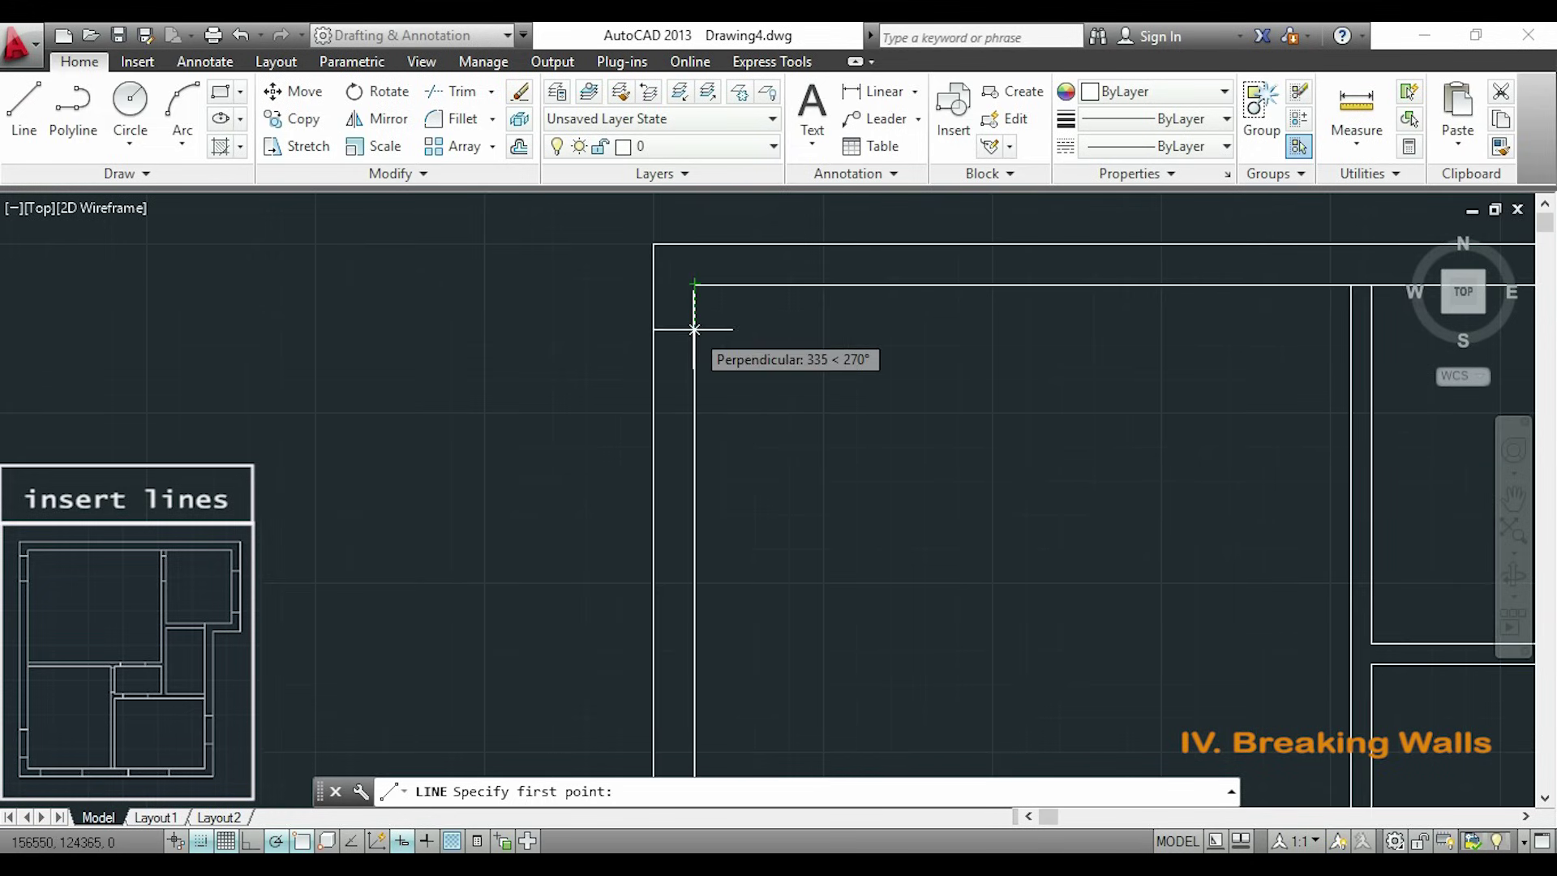
text(200)
key(Return)
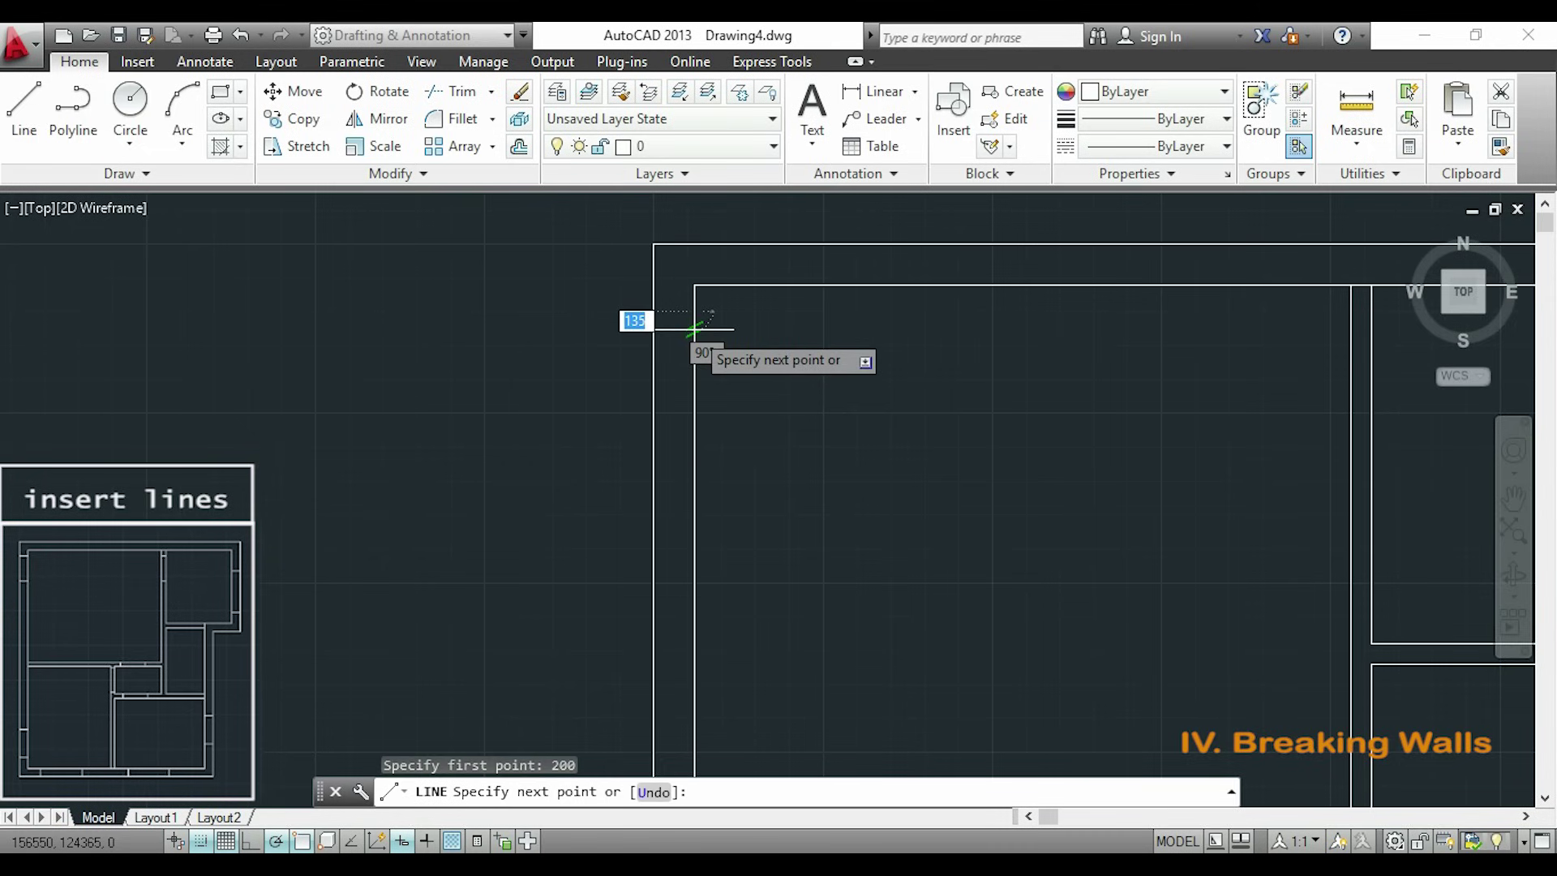
scroll(645, 312, up, 4)
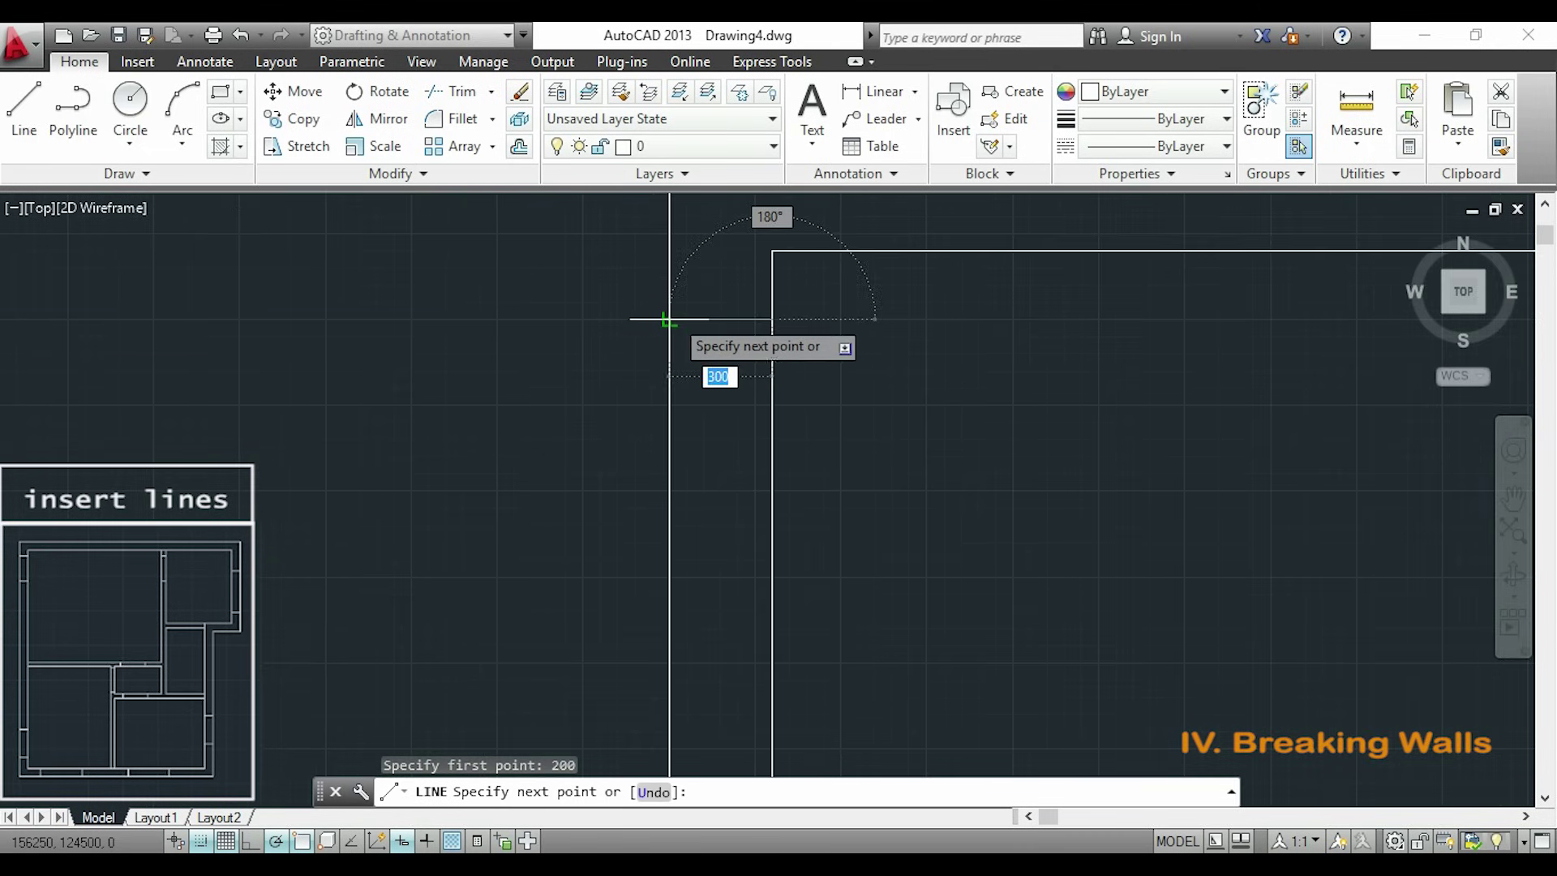
click(669, 319)
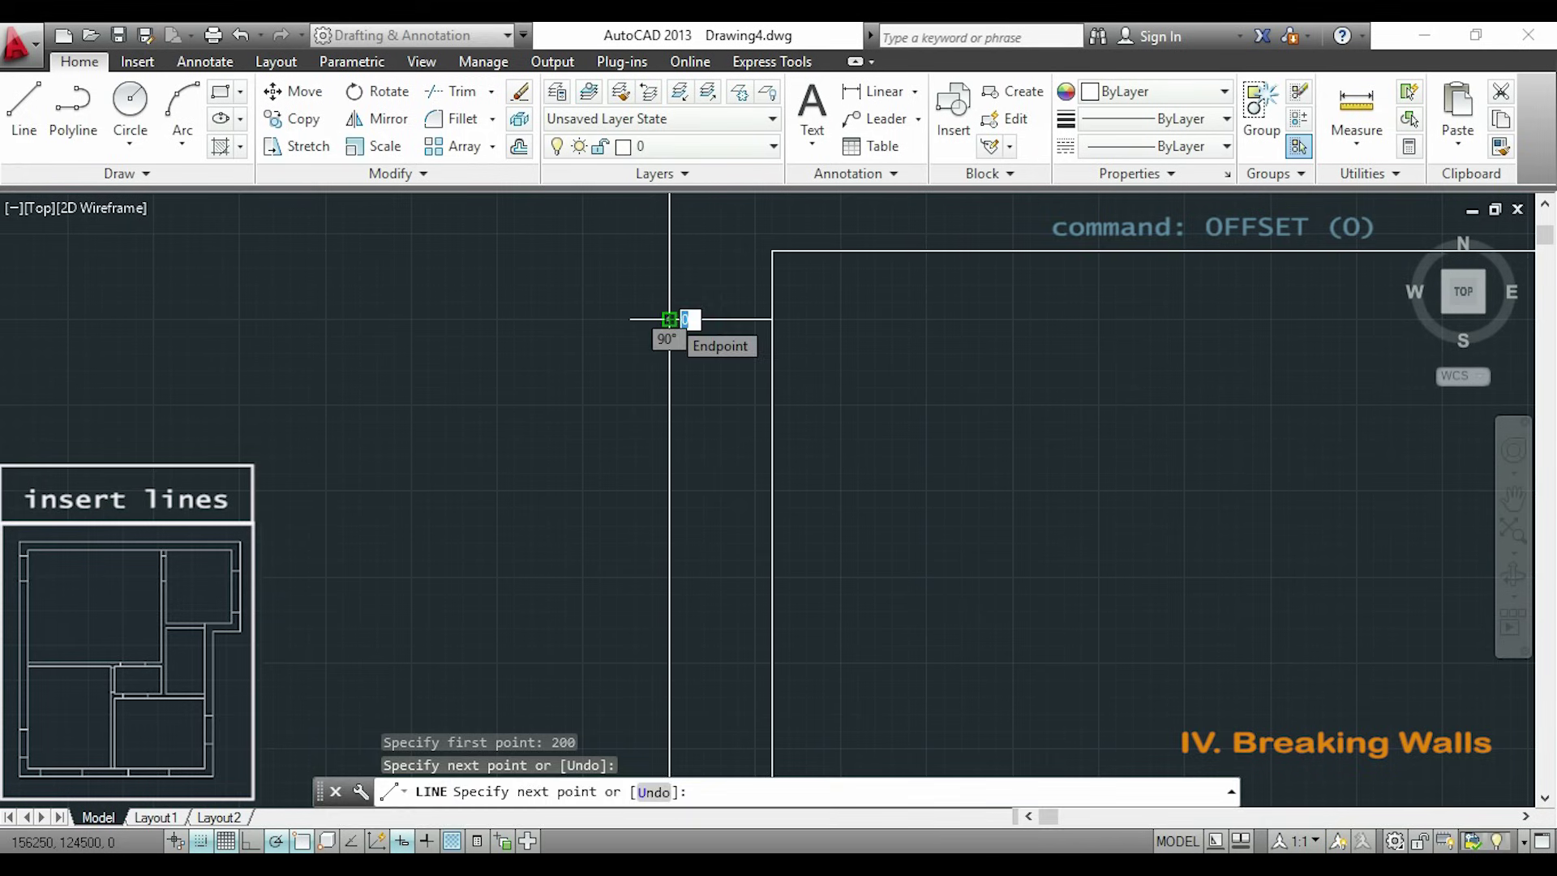
key(Escape)
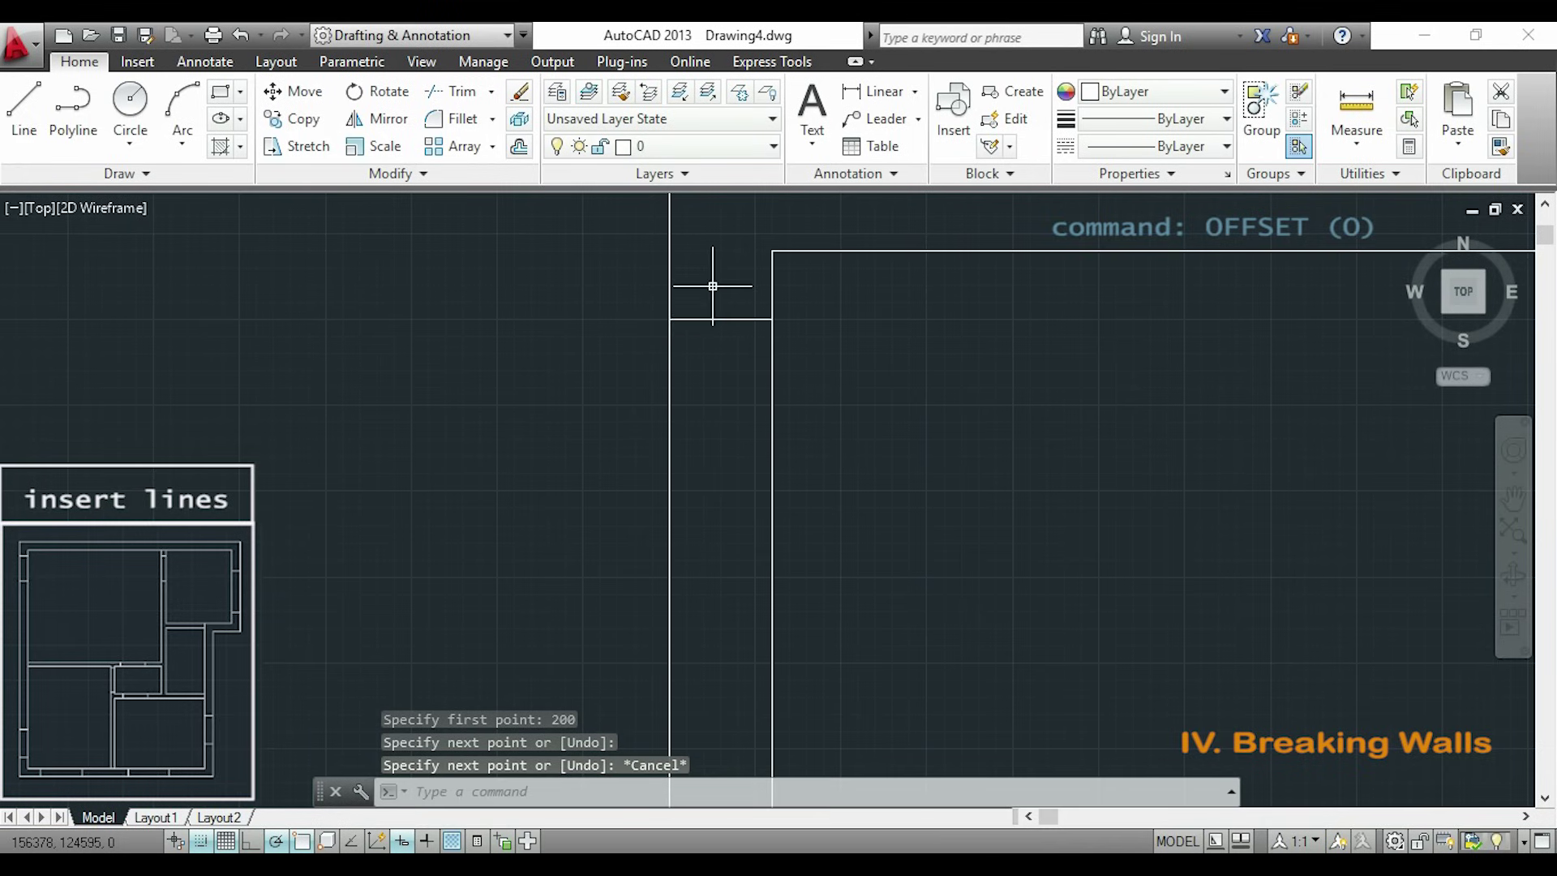
- Offset the new line across the left exterior wall 900 downward to mark the other side of the opening
text(o)
key(Return)
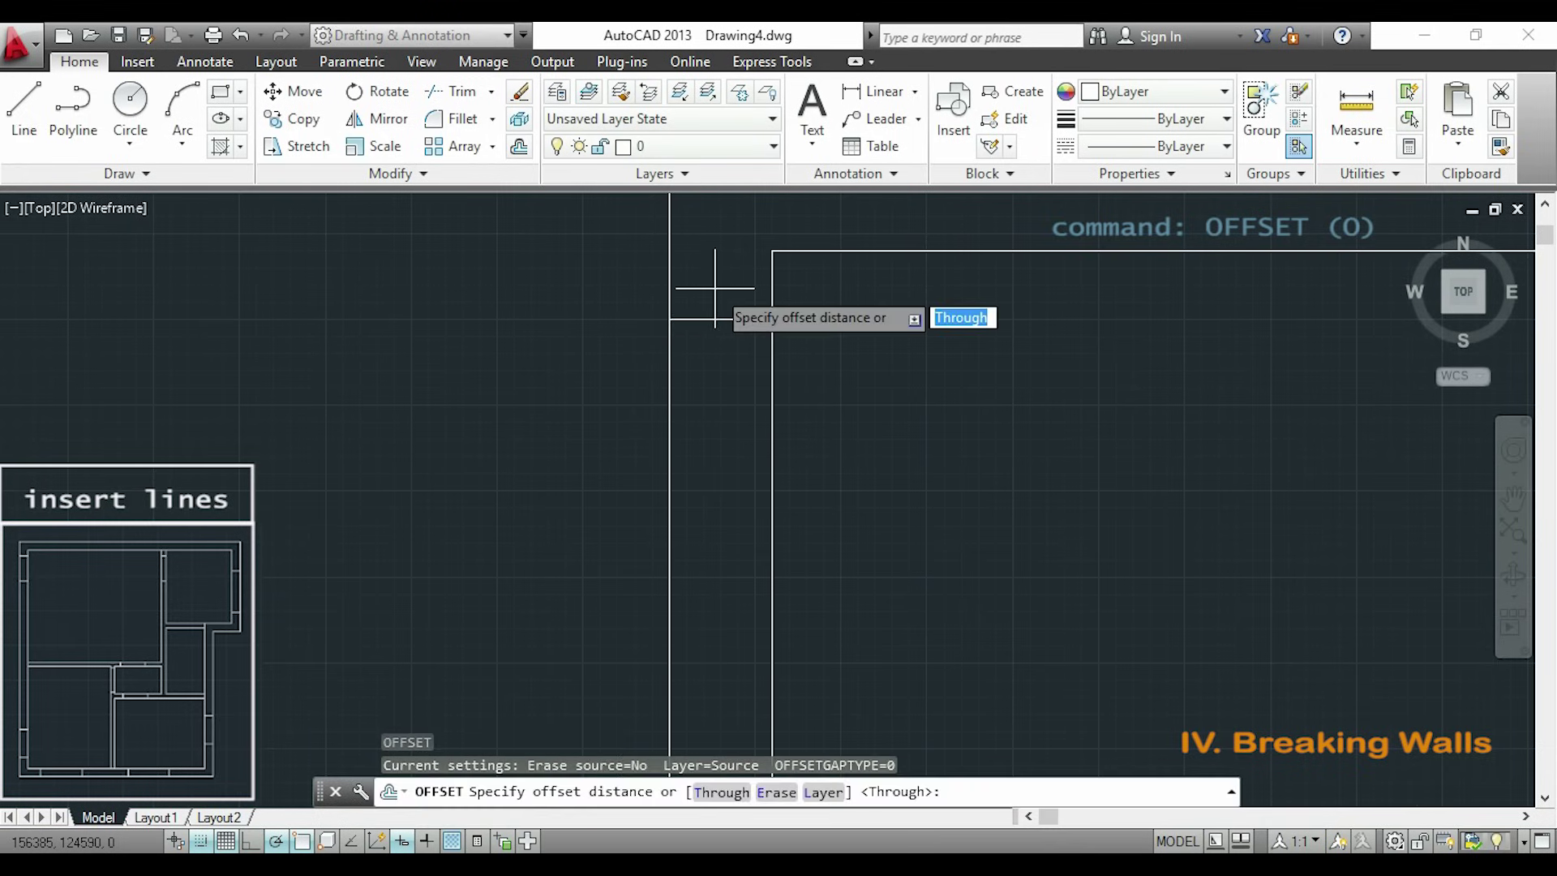
text(900)
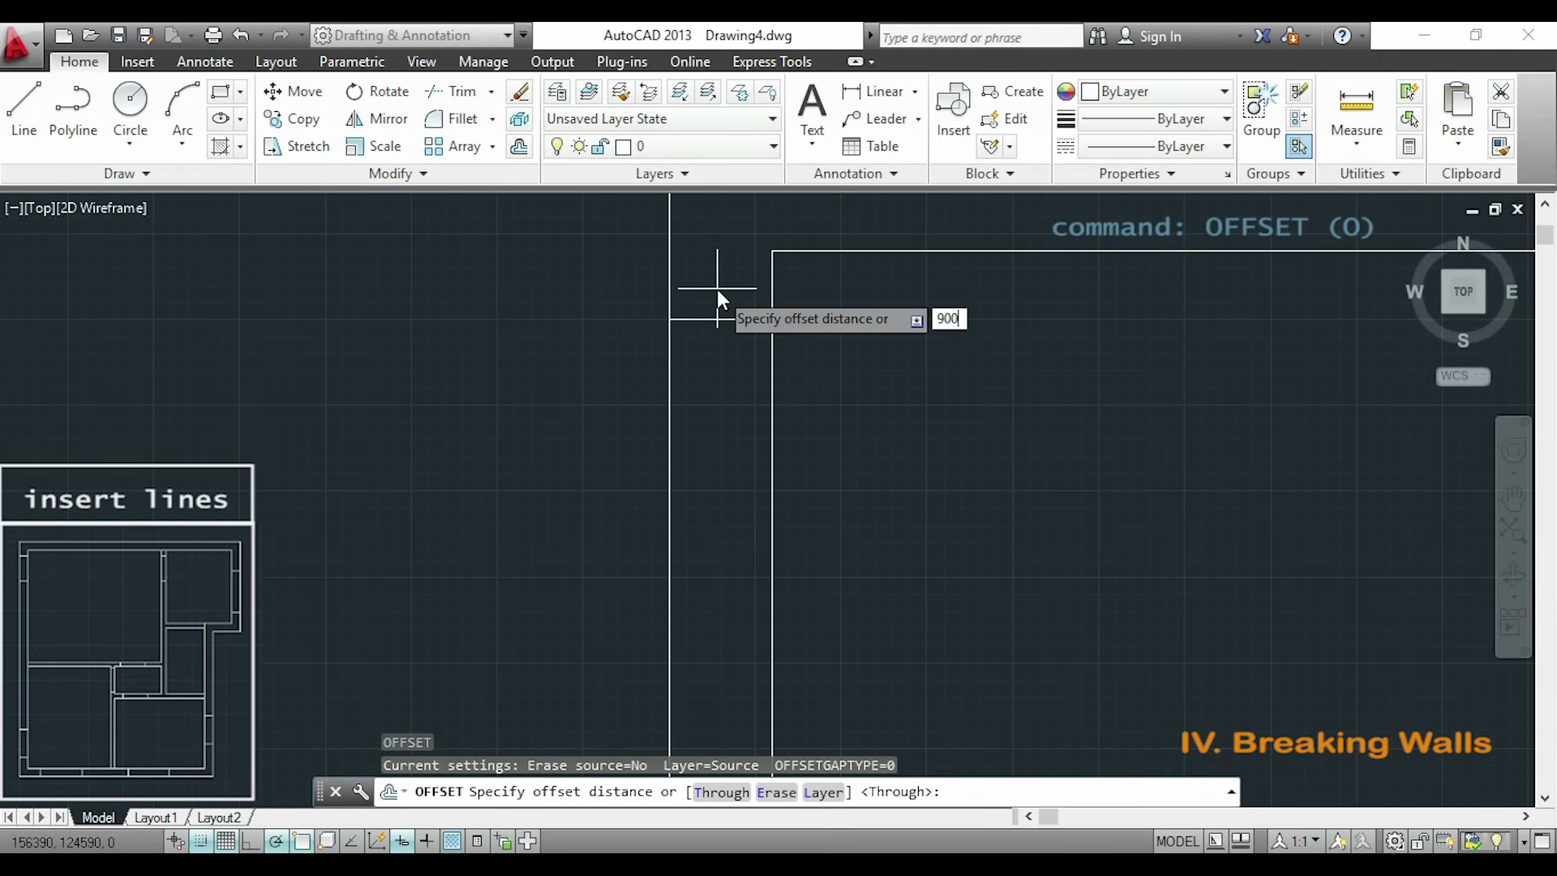
key(Return)
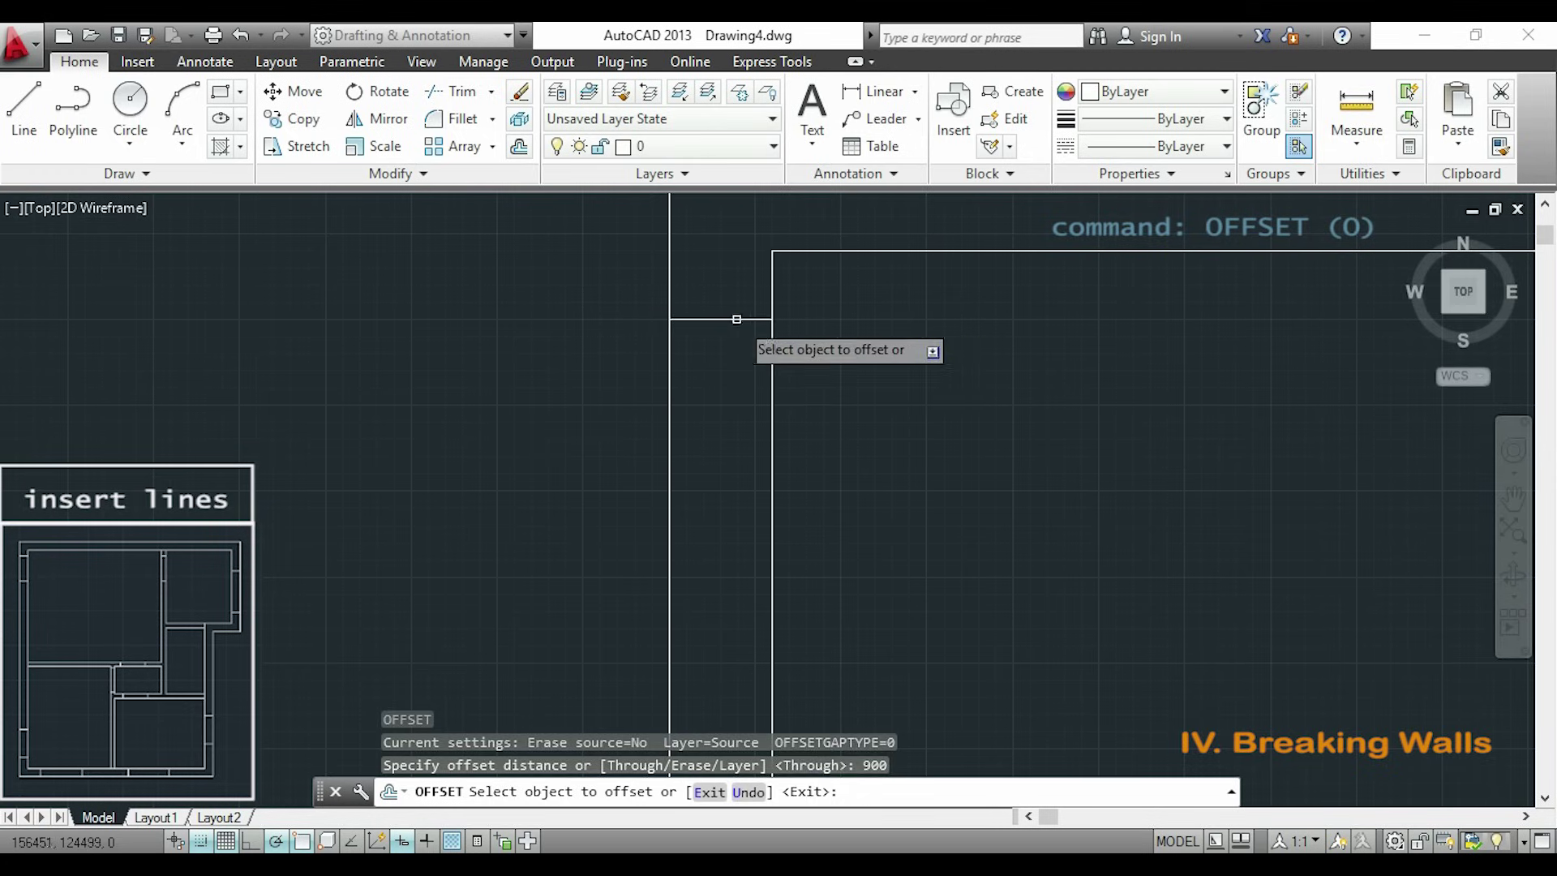
click(734, 319)
click(738, 361)
scroll(736, 436, down, 4)
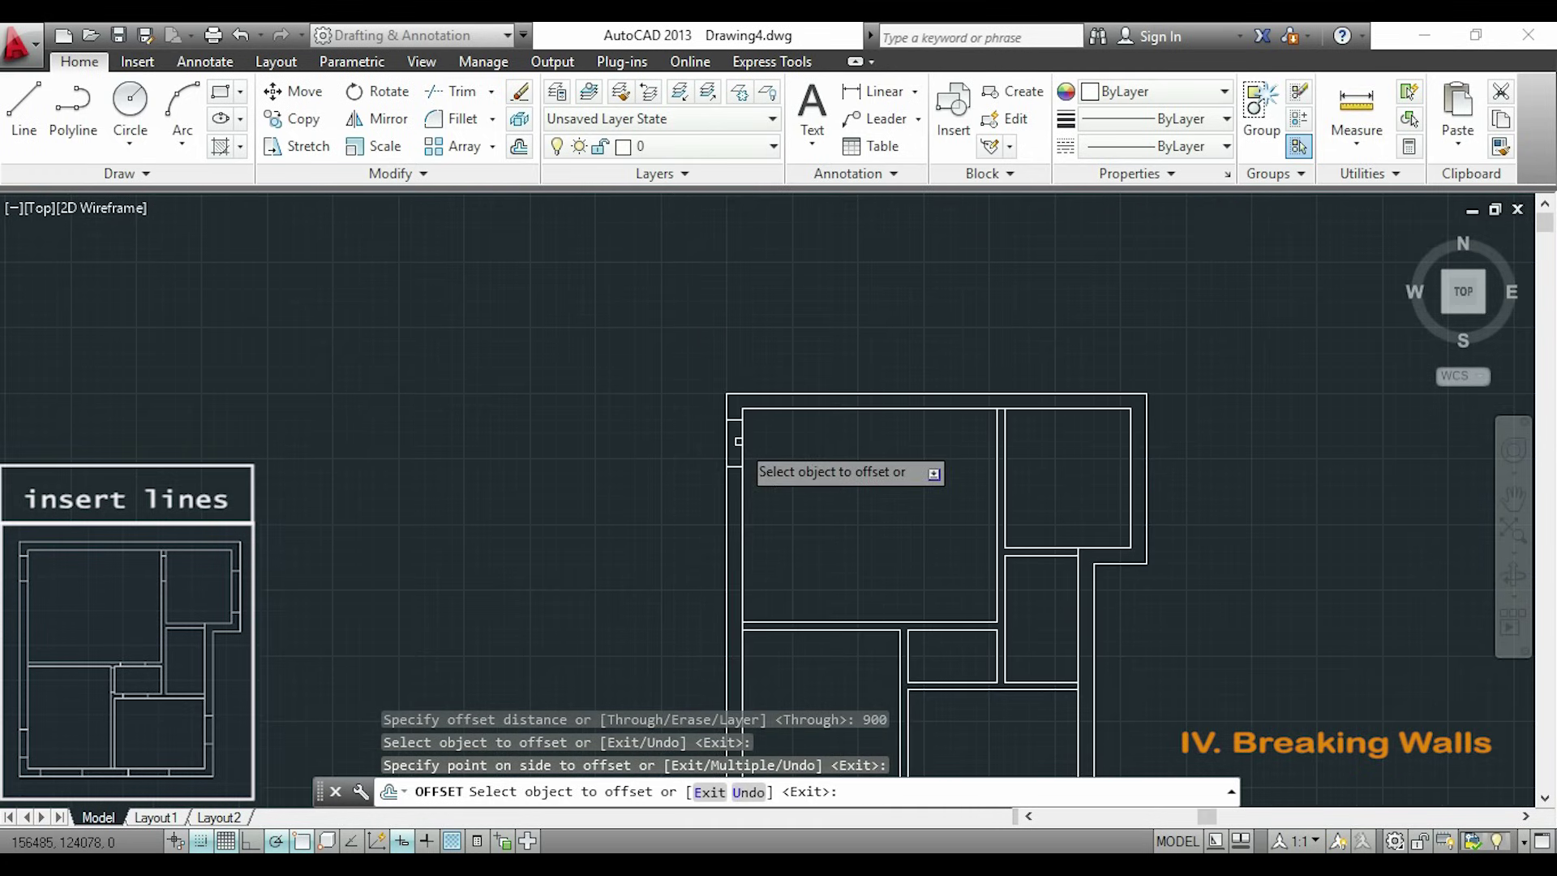
middle_drag(852, 584, 741, 422)
key(Escape)
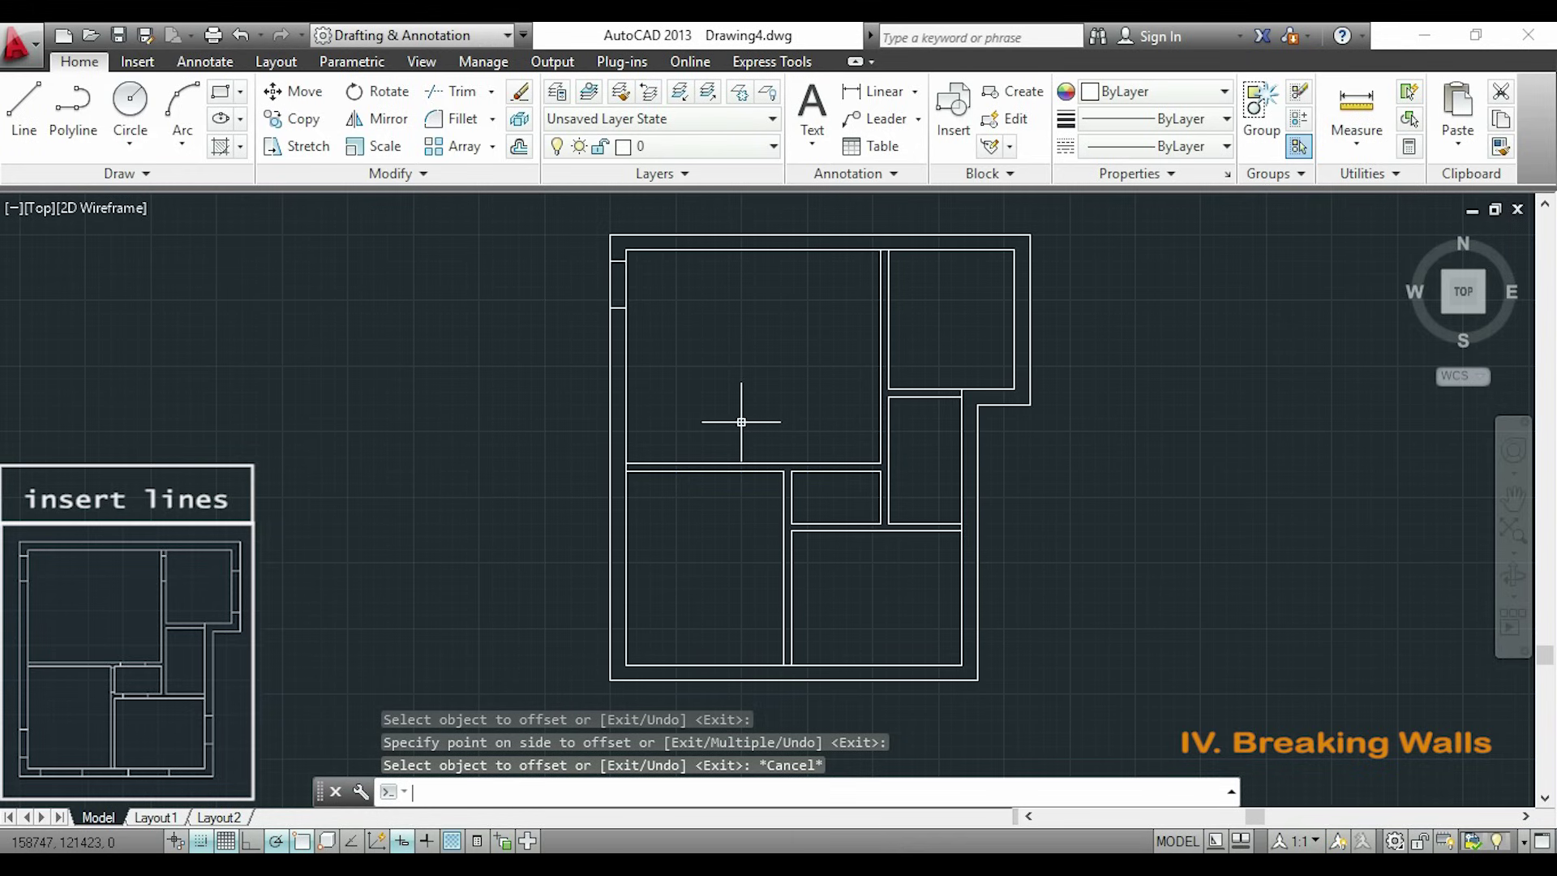
- Draw door lines across the small central room's upper wall, 600 from the large room's lower-right corner, and across its left wall near the top
text(l)
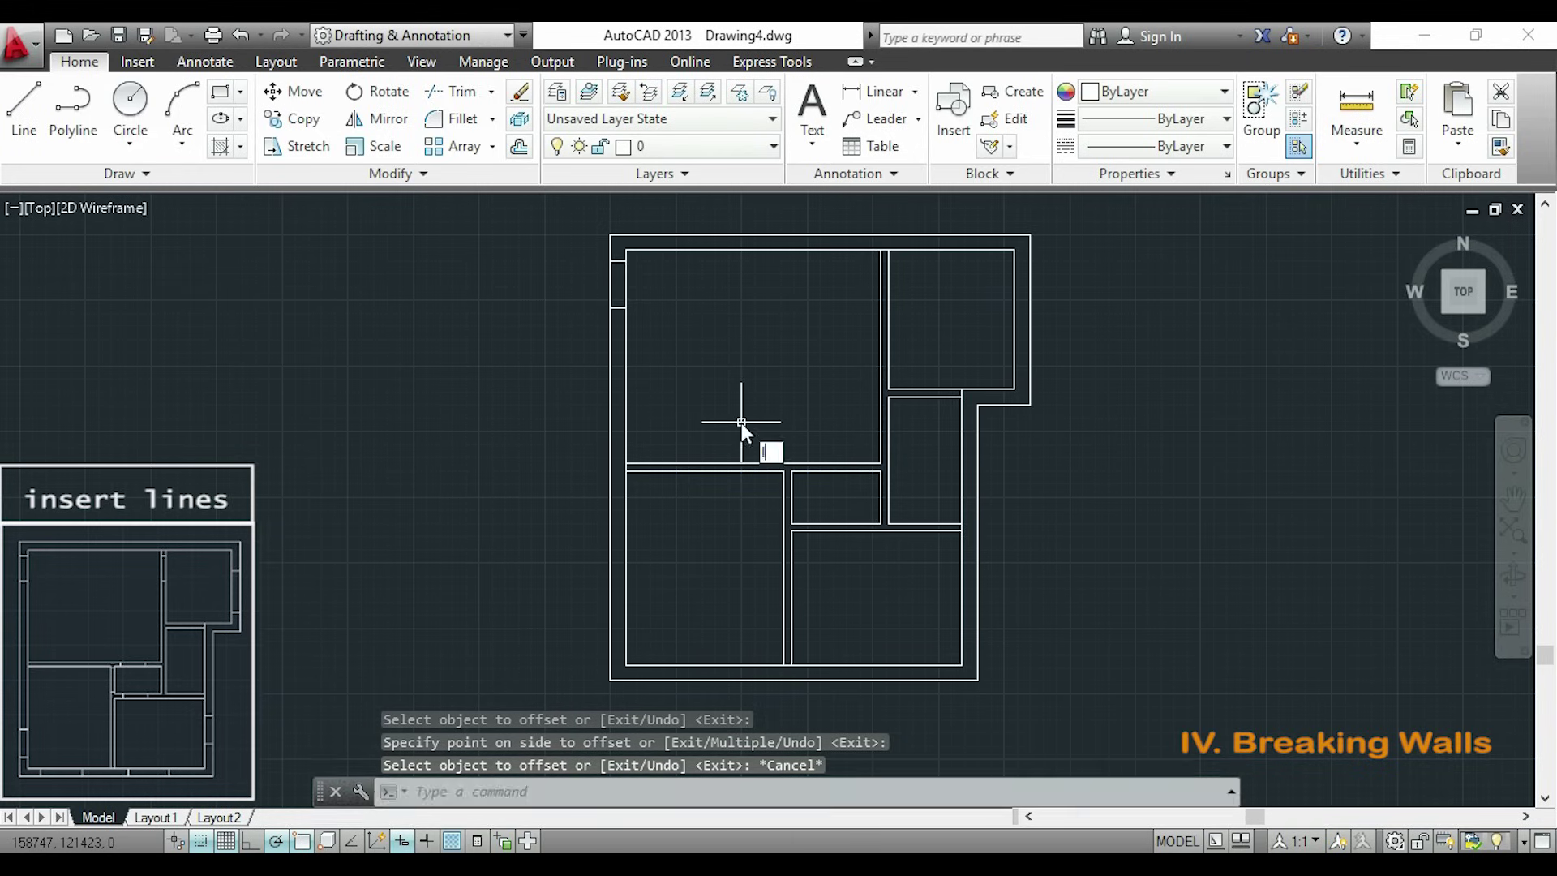
key(Return)
scroll(879, 463, up, 5)
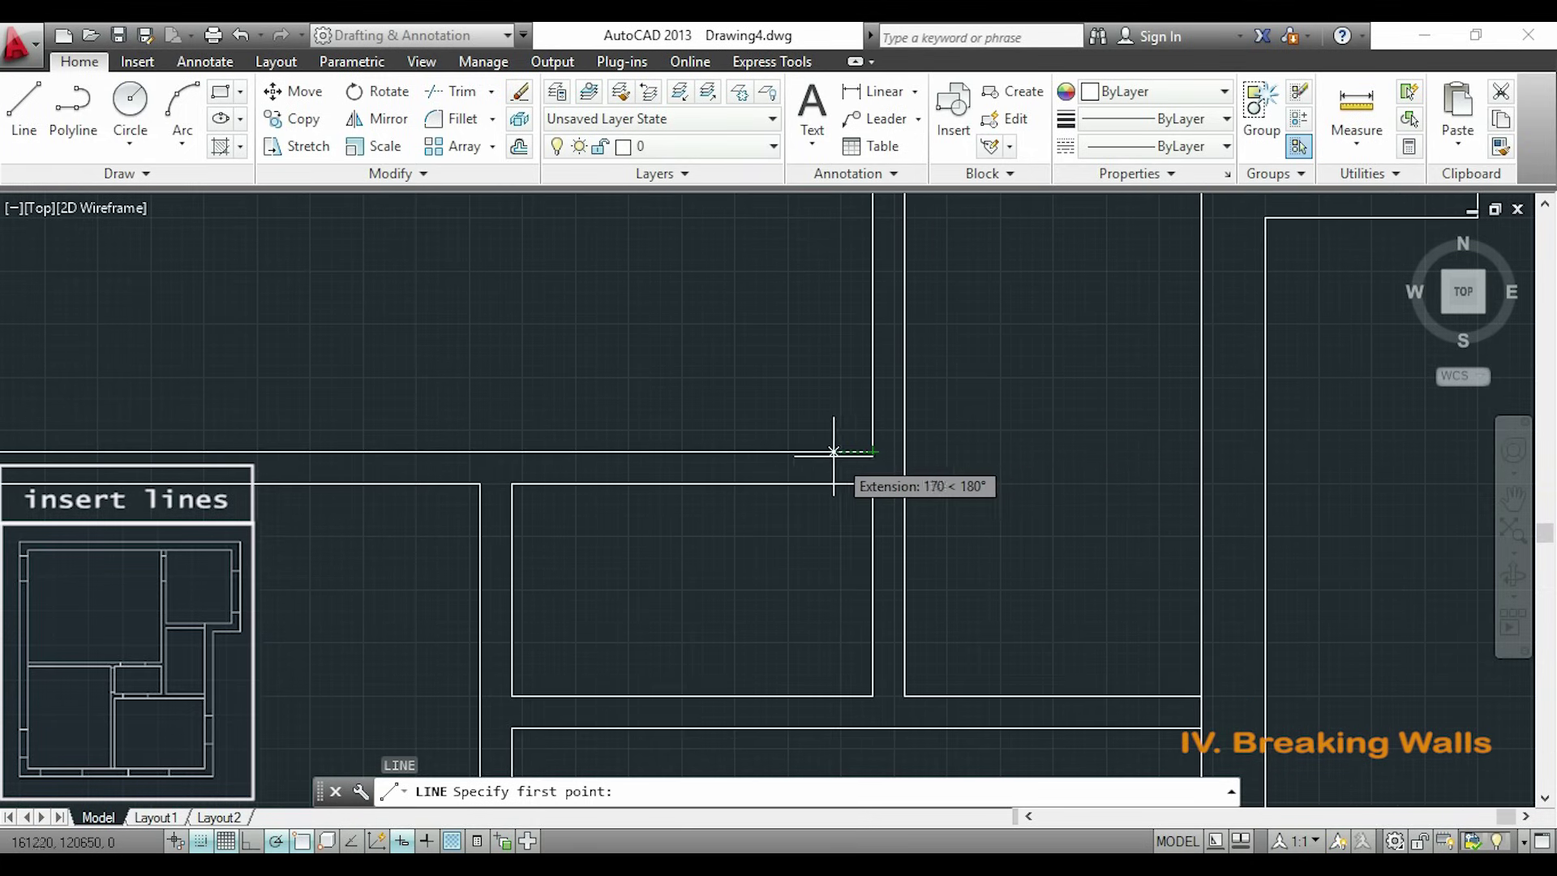
text(6)
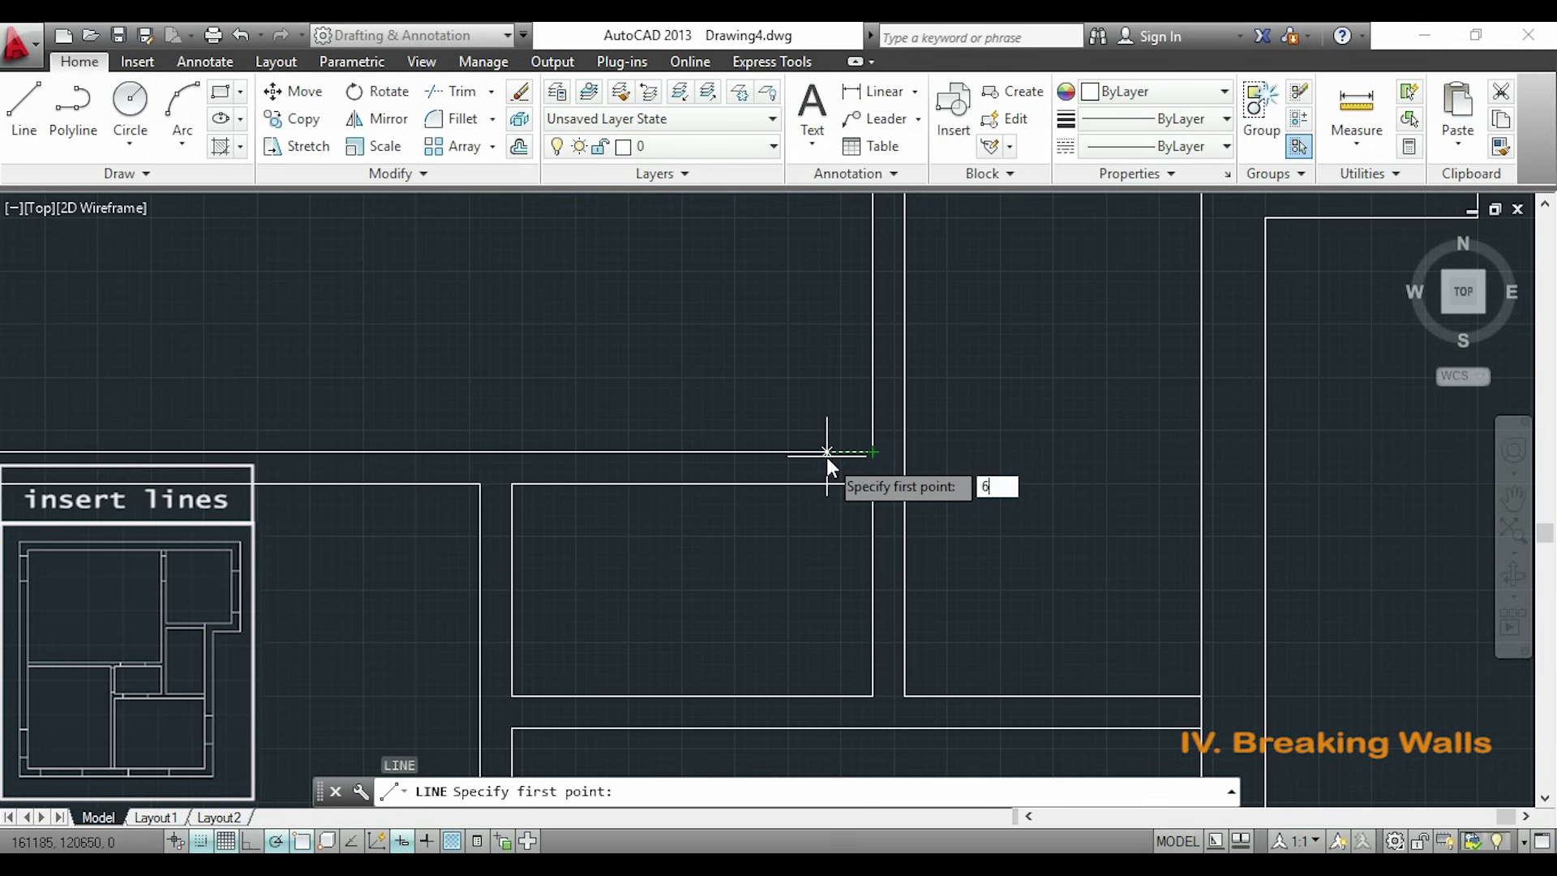
text(00)
key(Return)
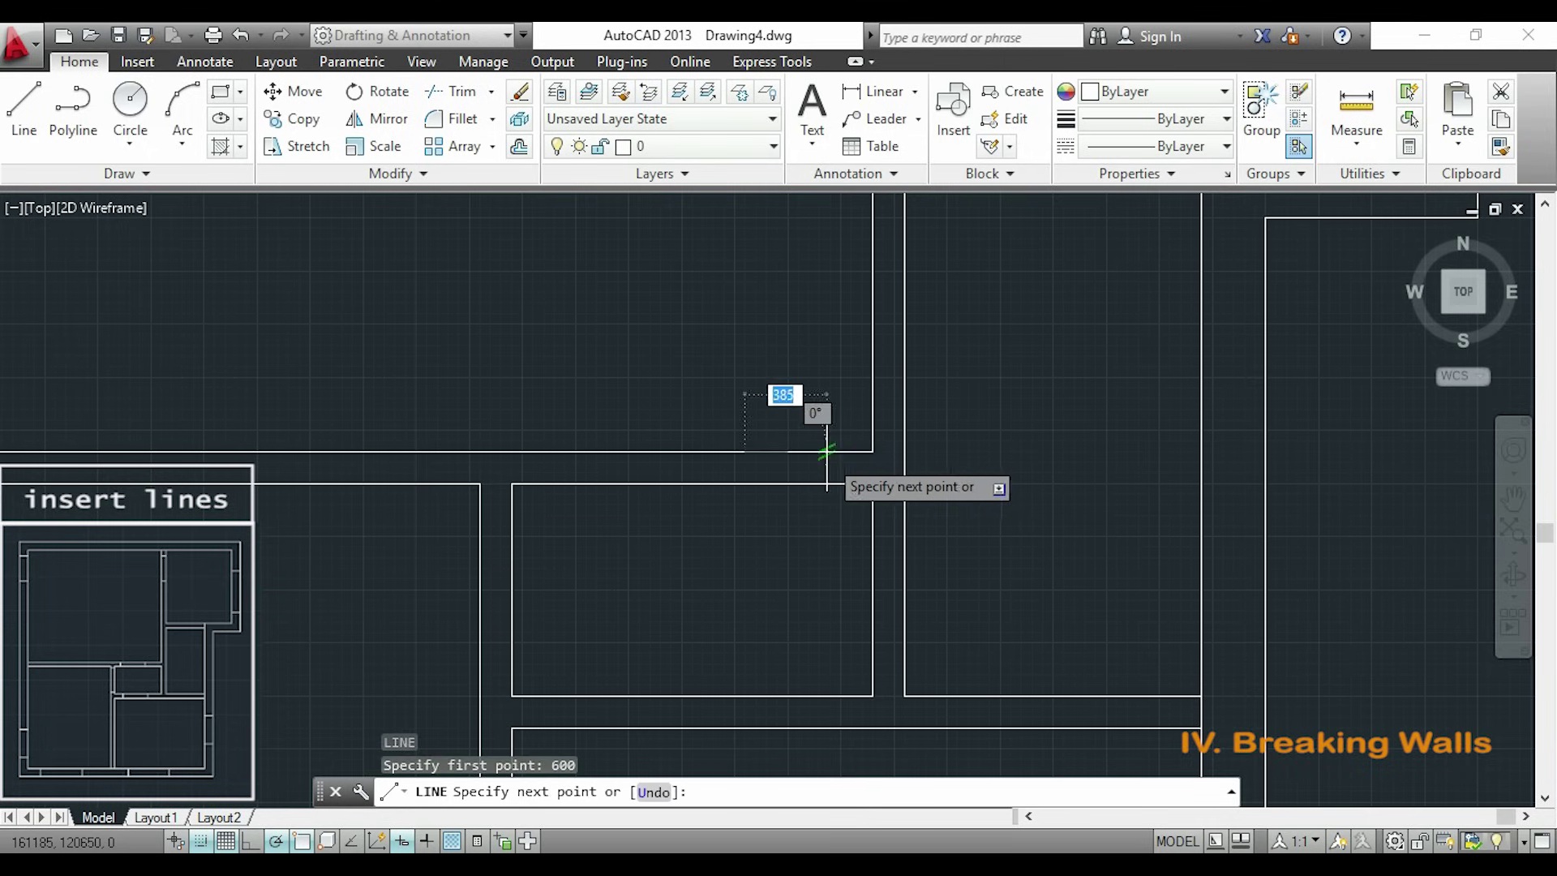
click(744, 484)
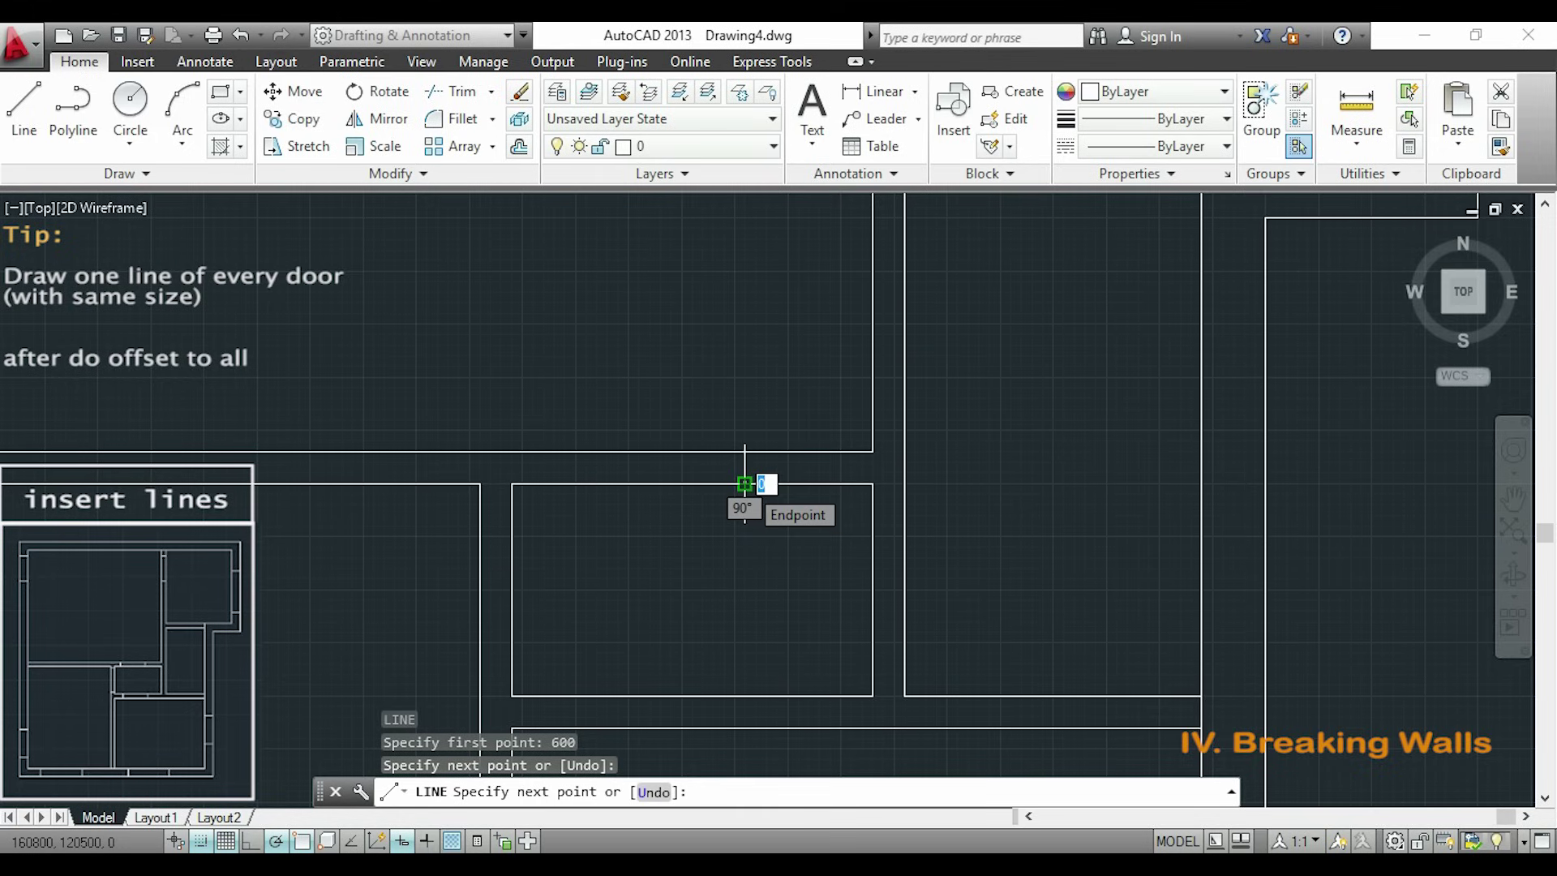
key(Escape)
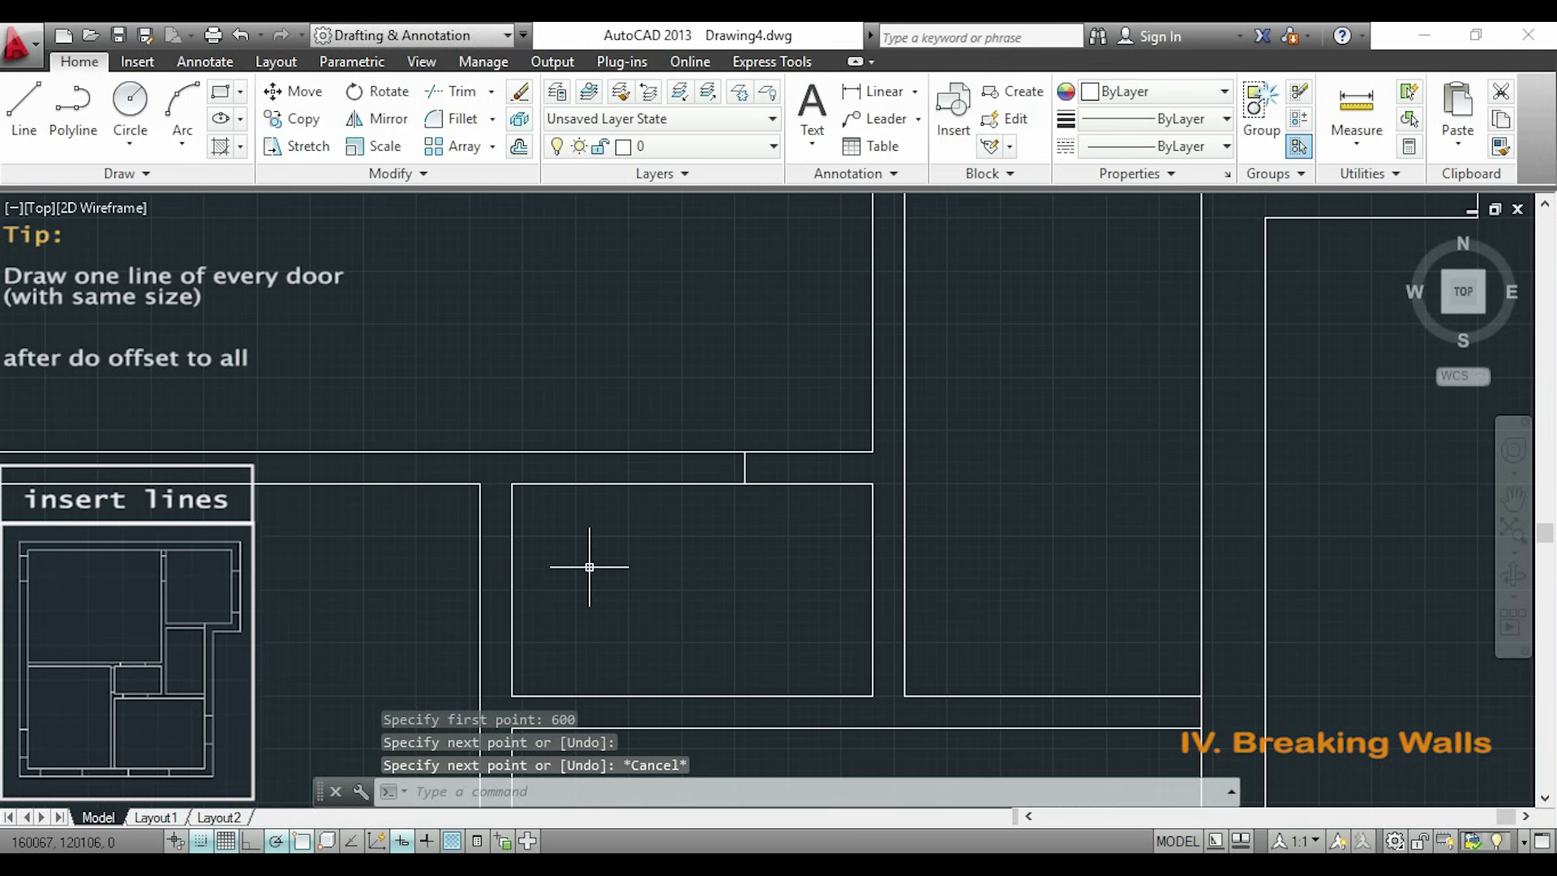
key(space)
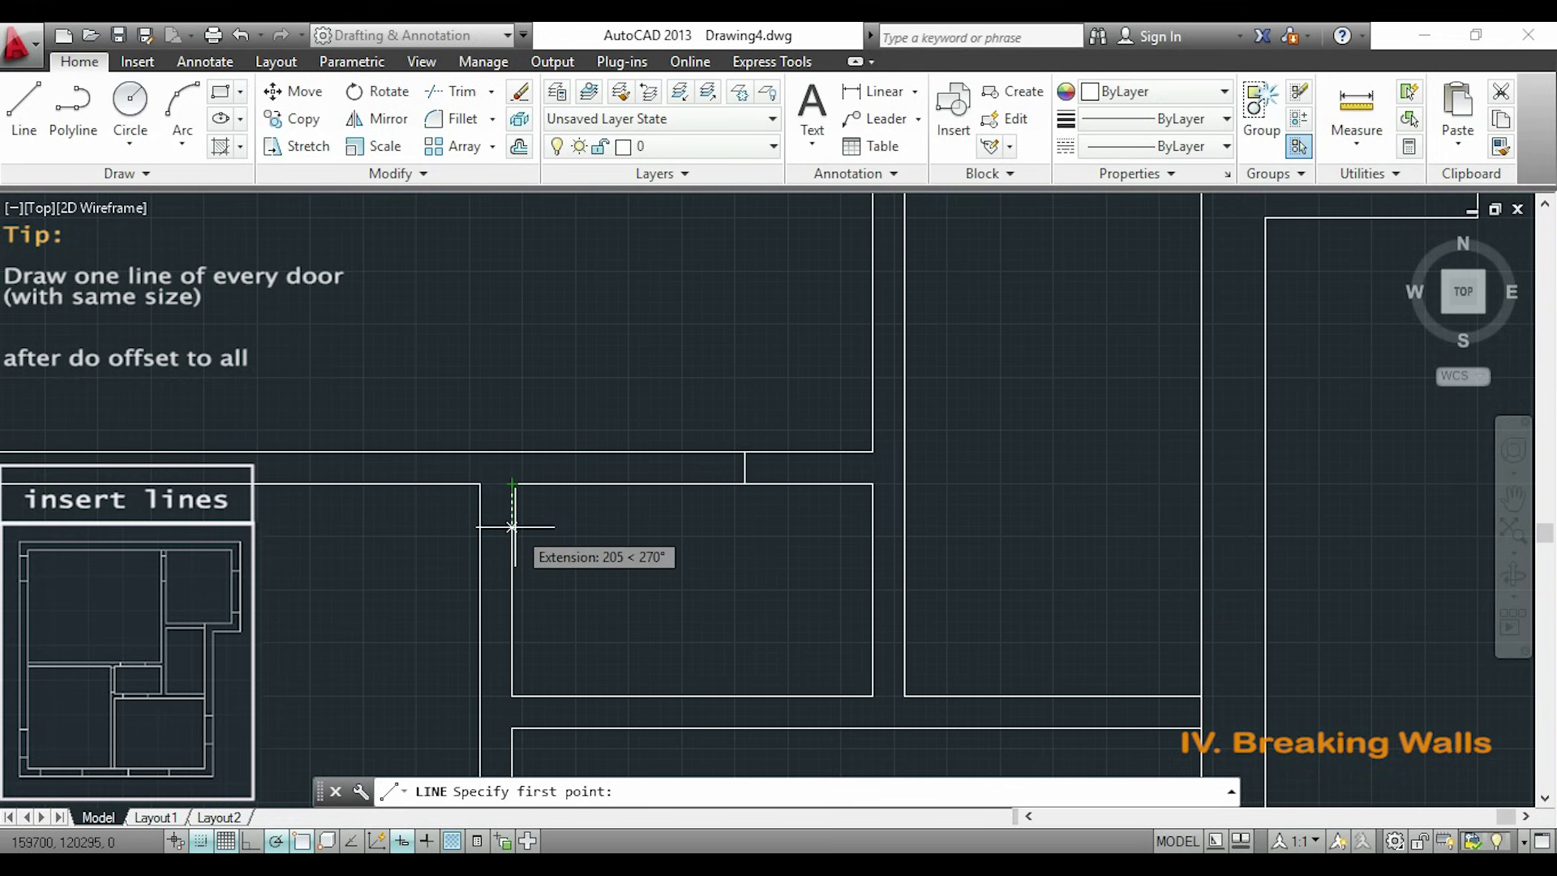
click(513, 527)
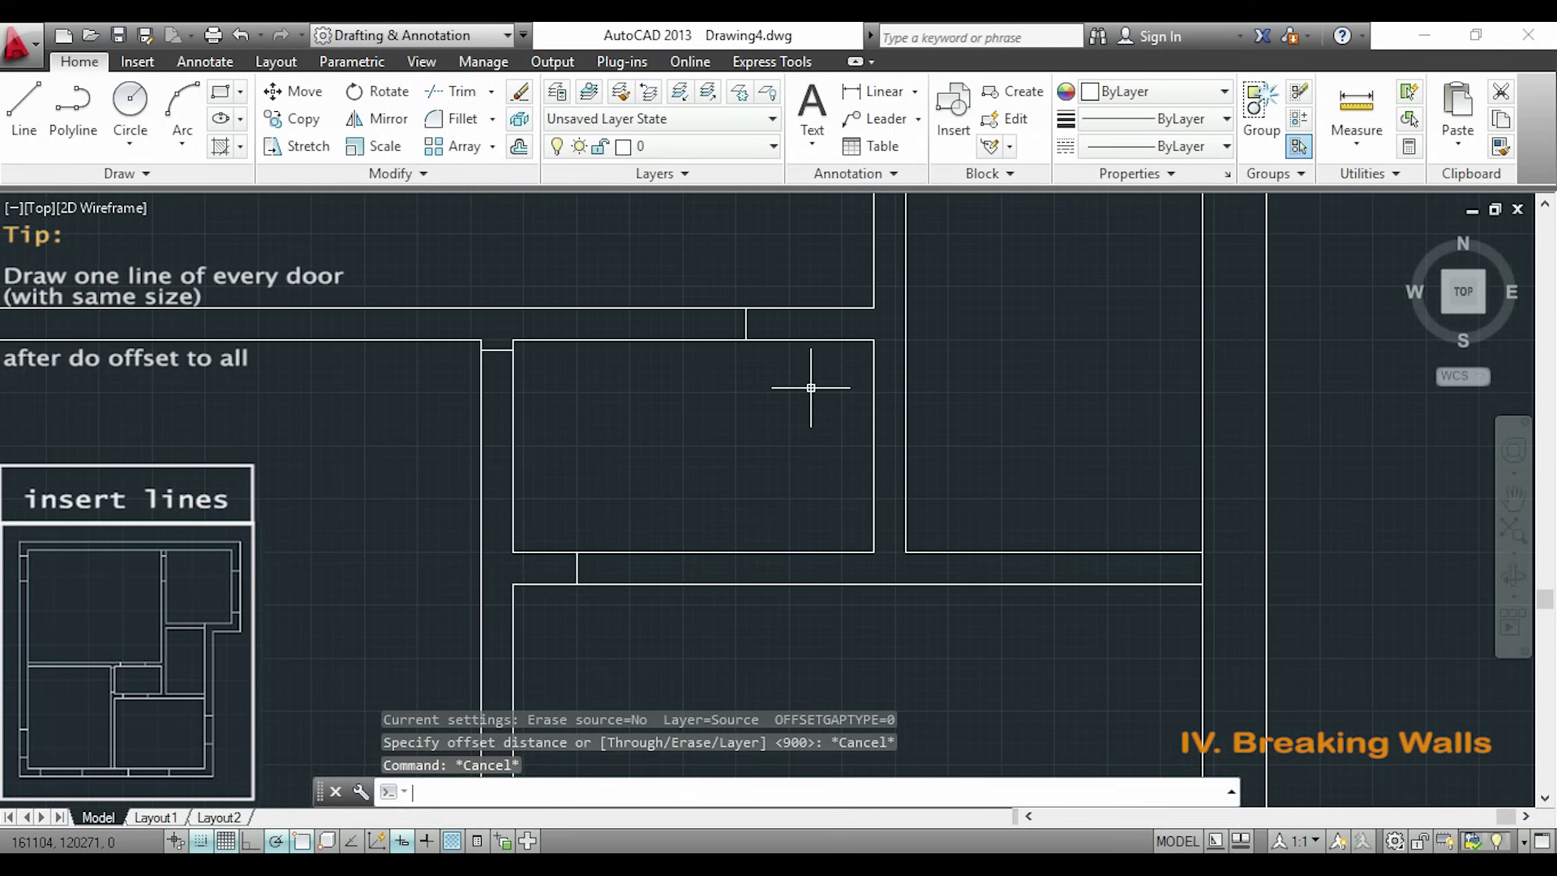
- Offset the small central room's door lines by 900: the upper wall's leftward, the left wall's downward and the lower wall's rightward
text(O)
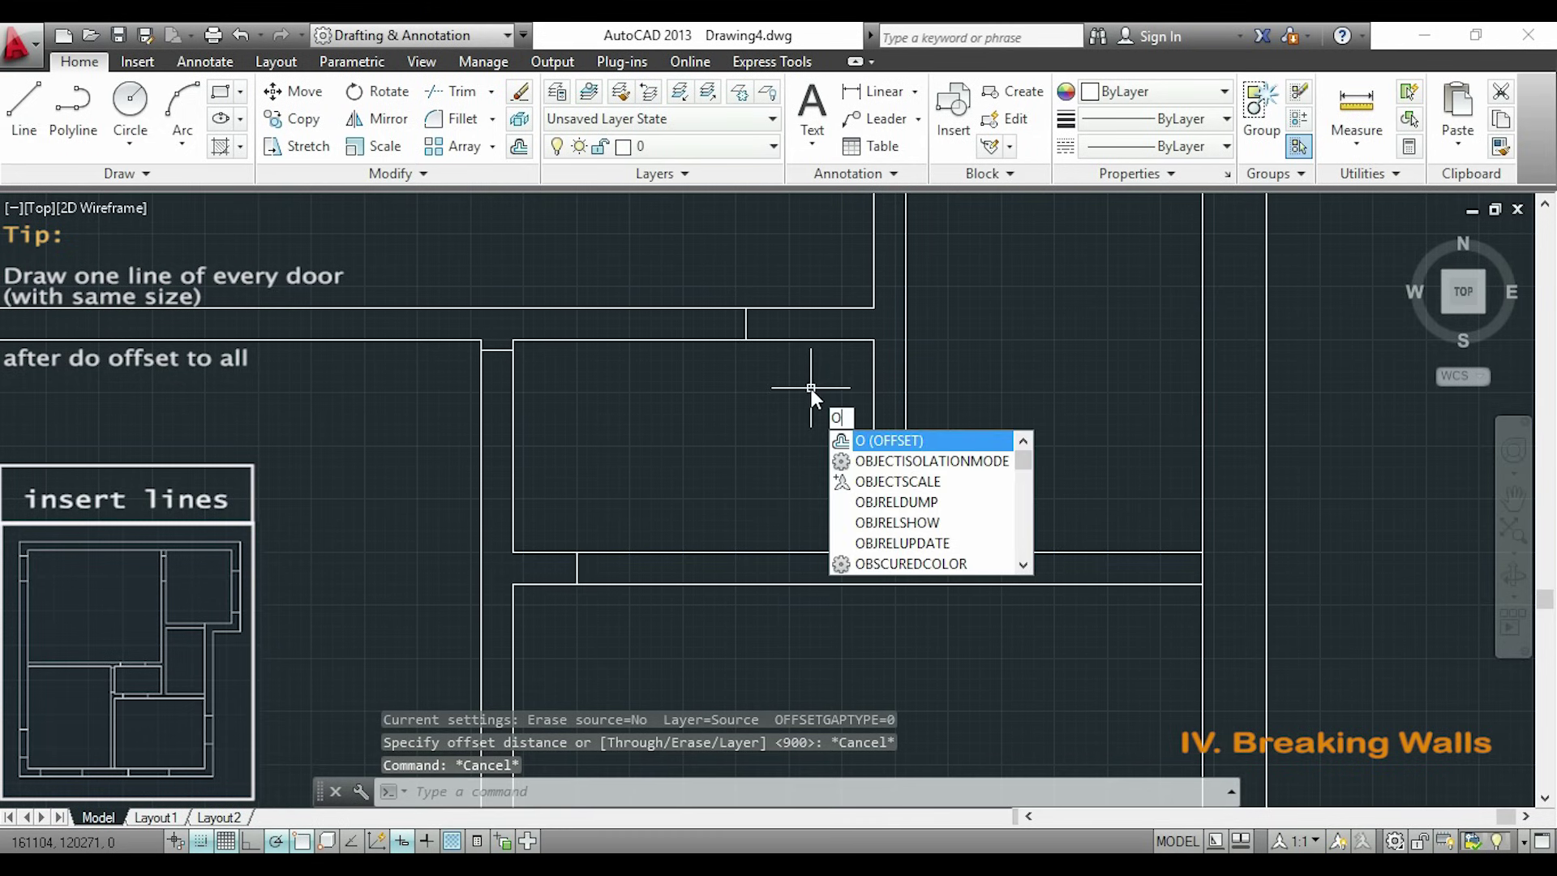
key(Return)
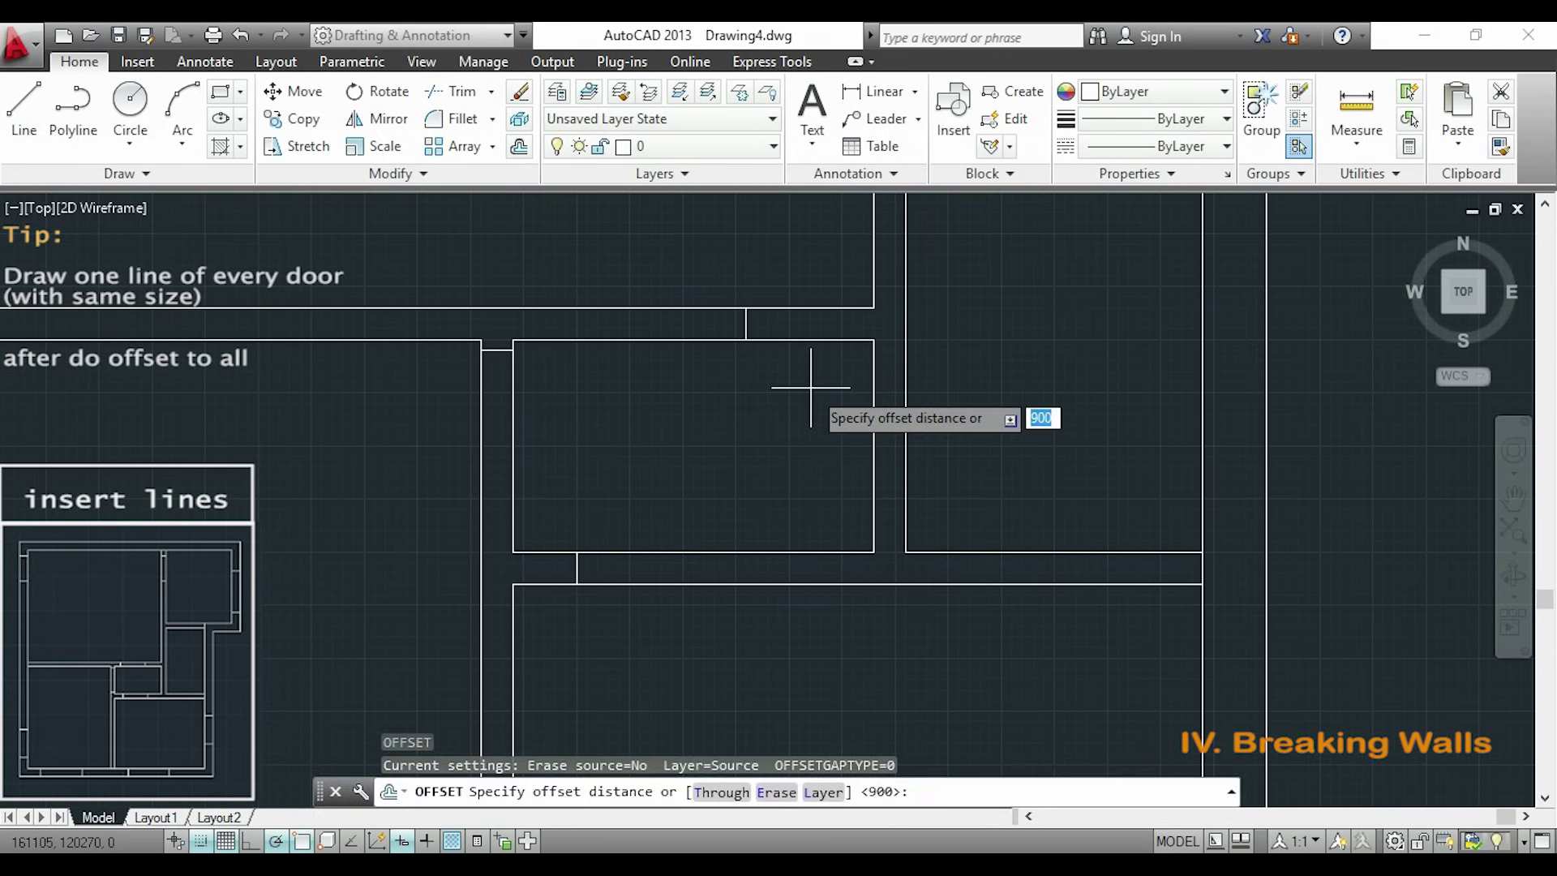
key(Return)
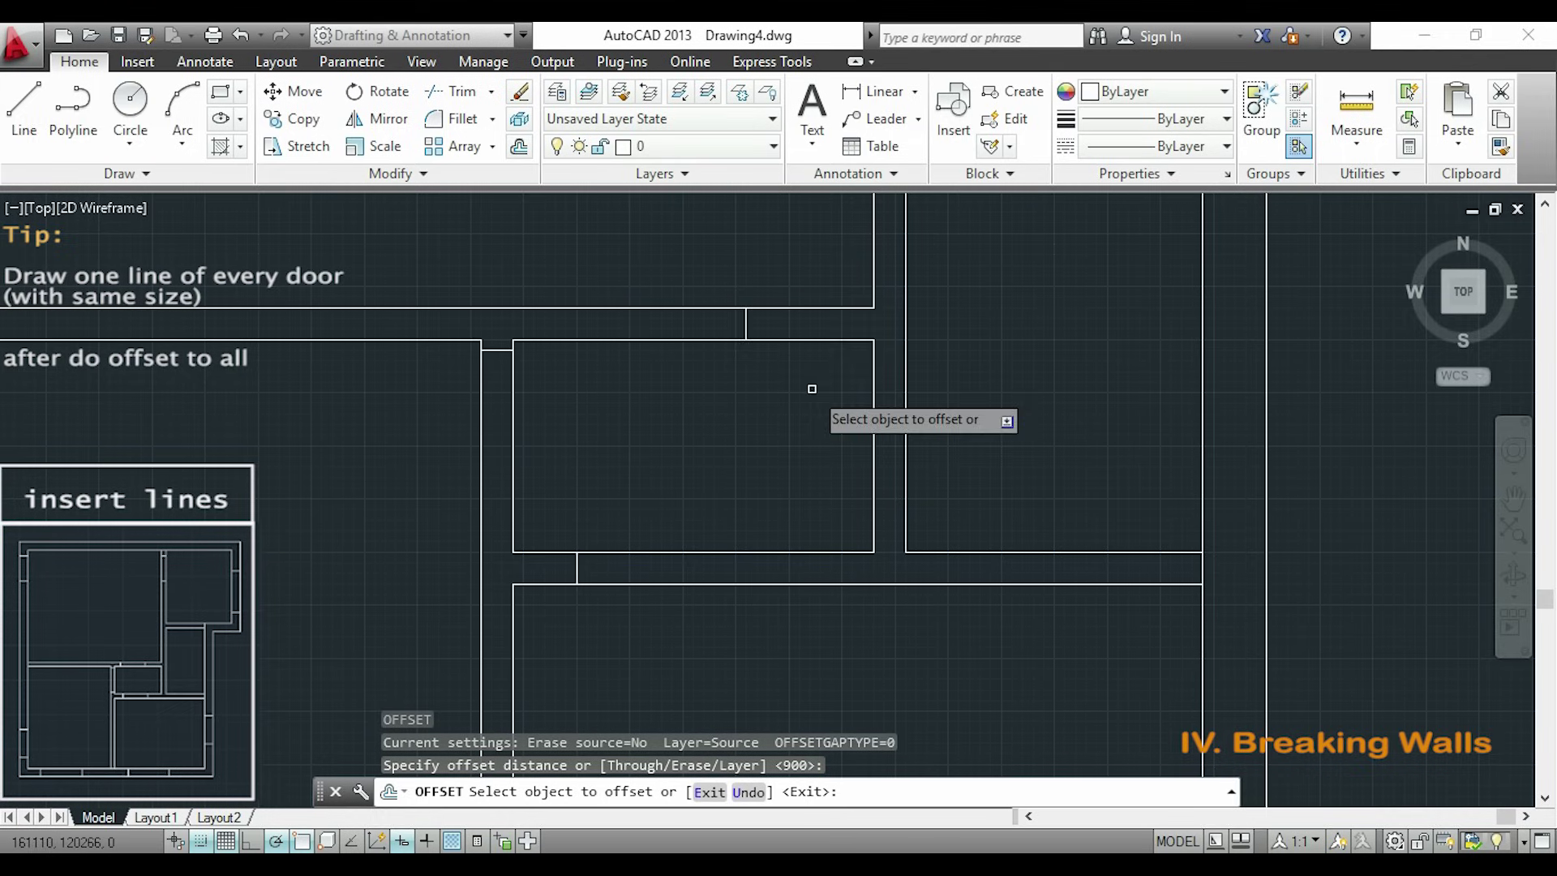
click(746, 329)
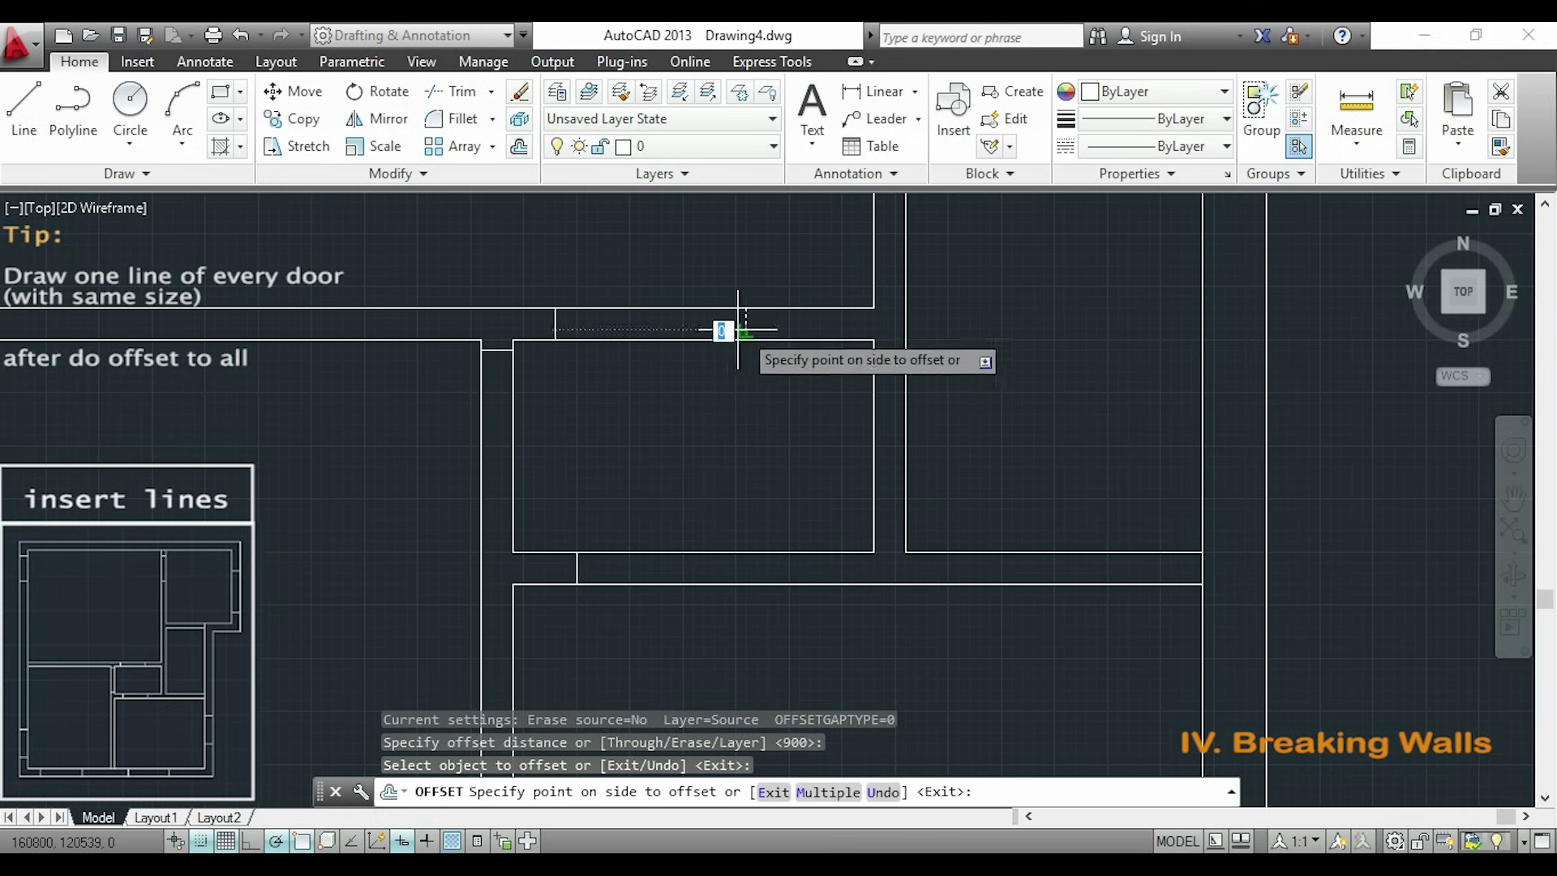
click(628, 320)
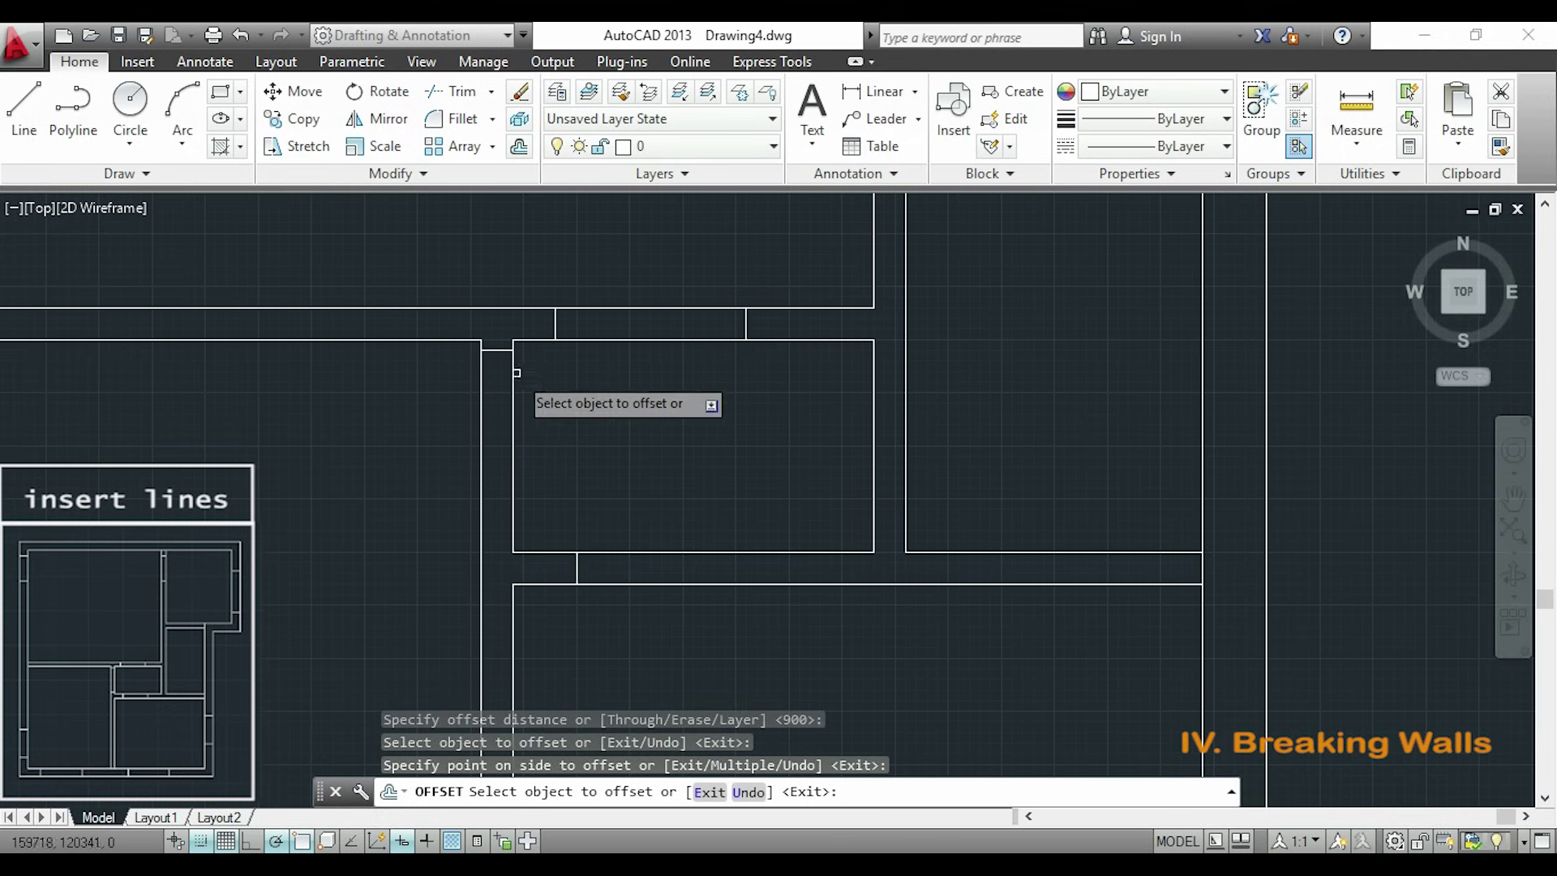
click(493, 351)
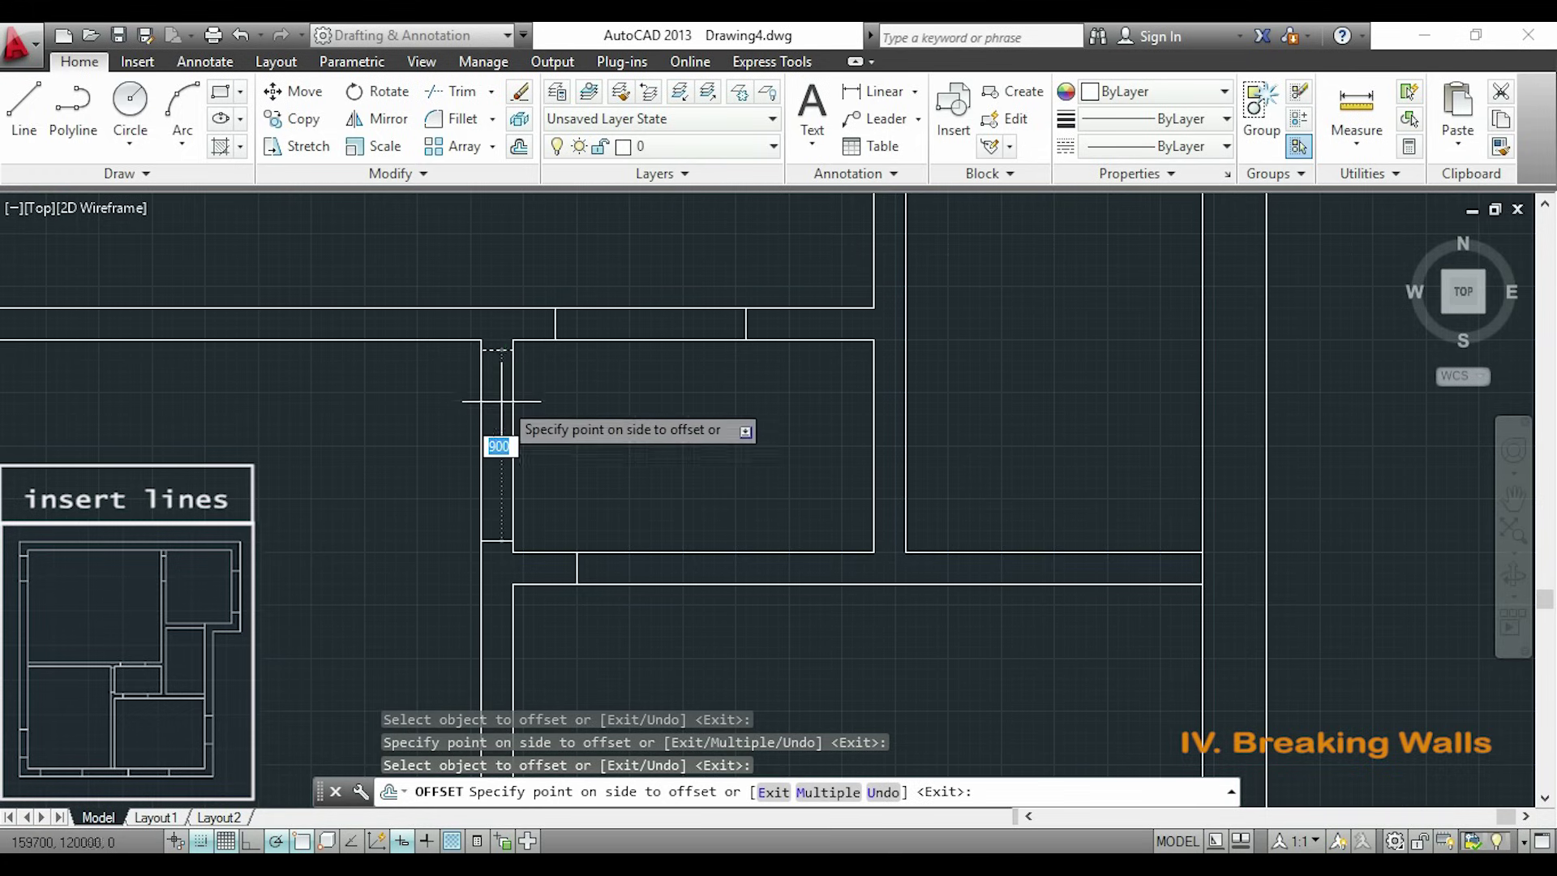
click(495, 435)
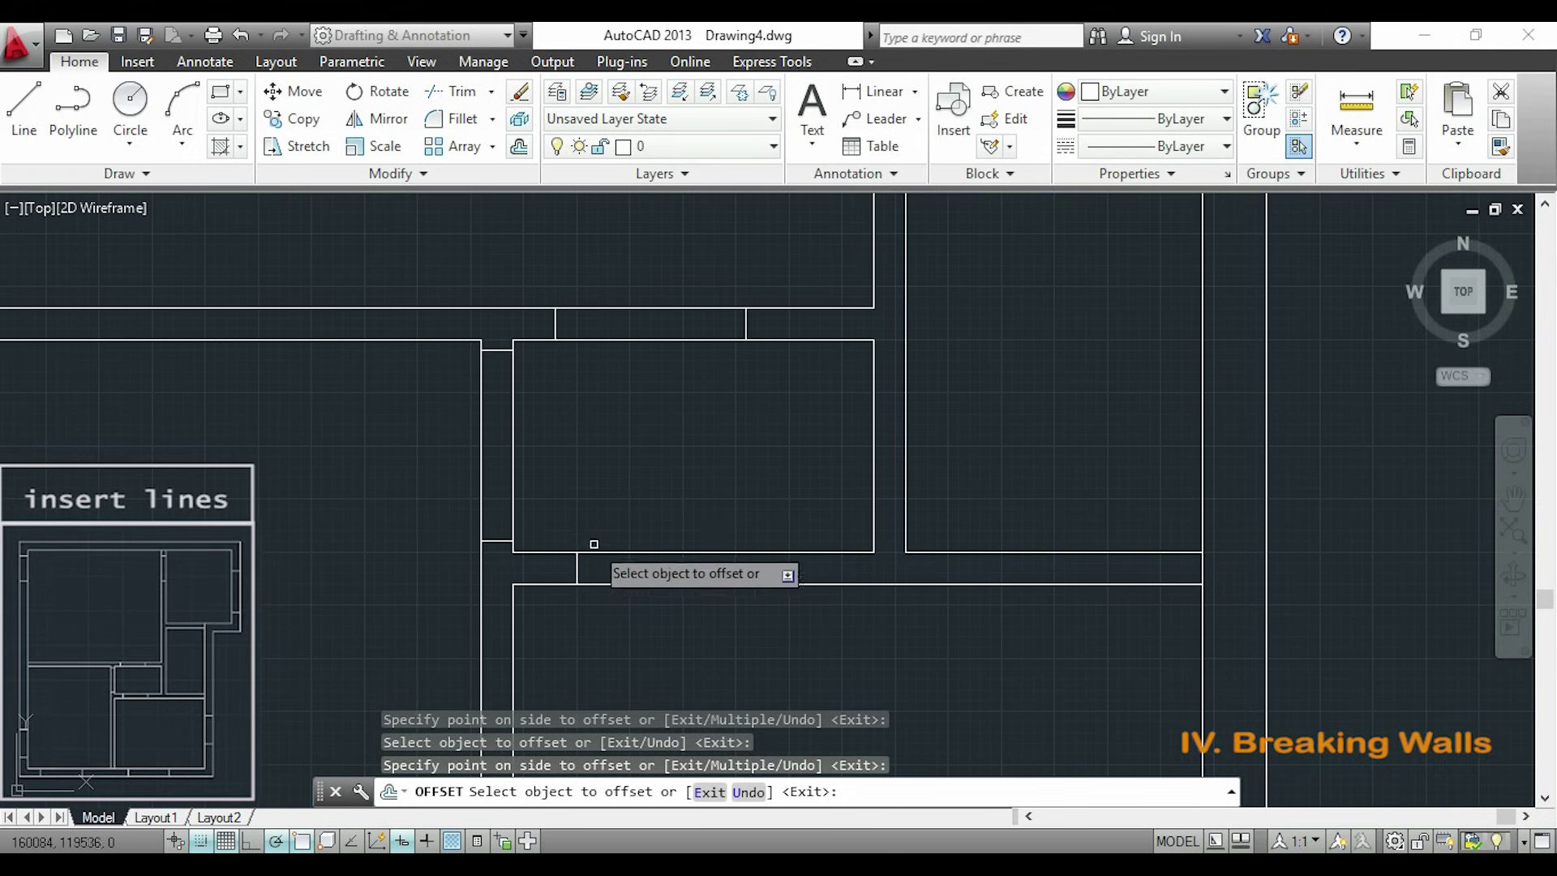
click(574, 567)
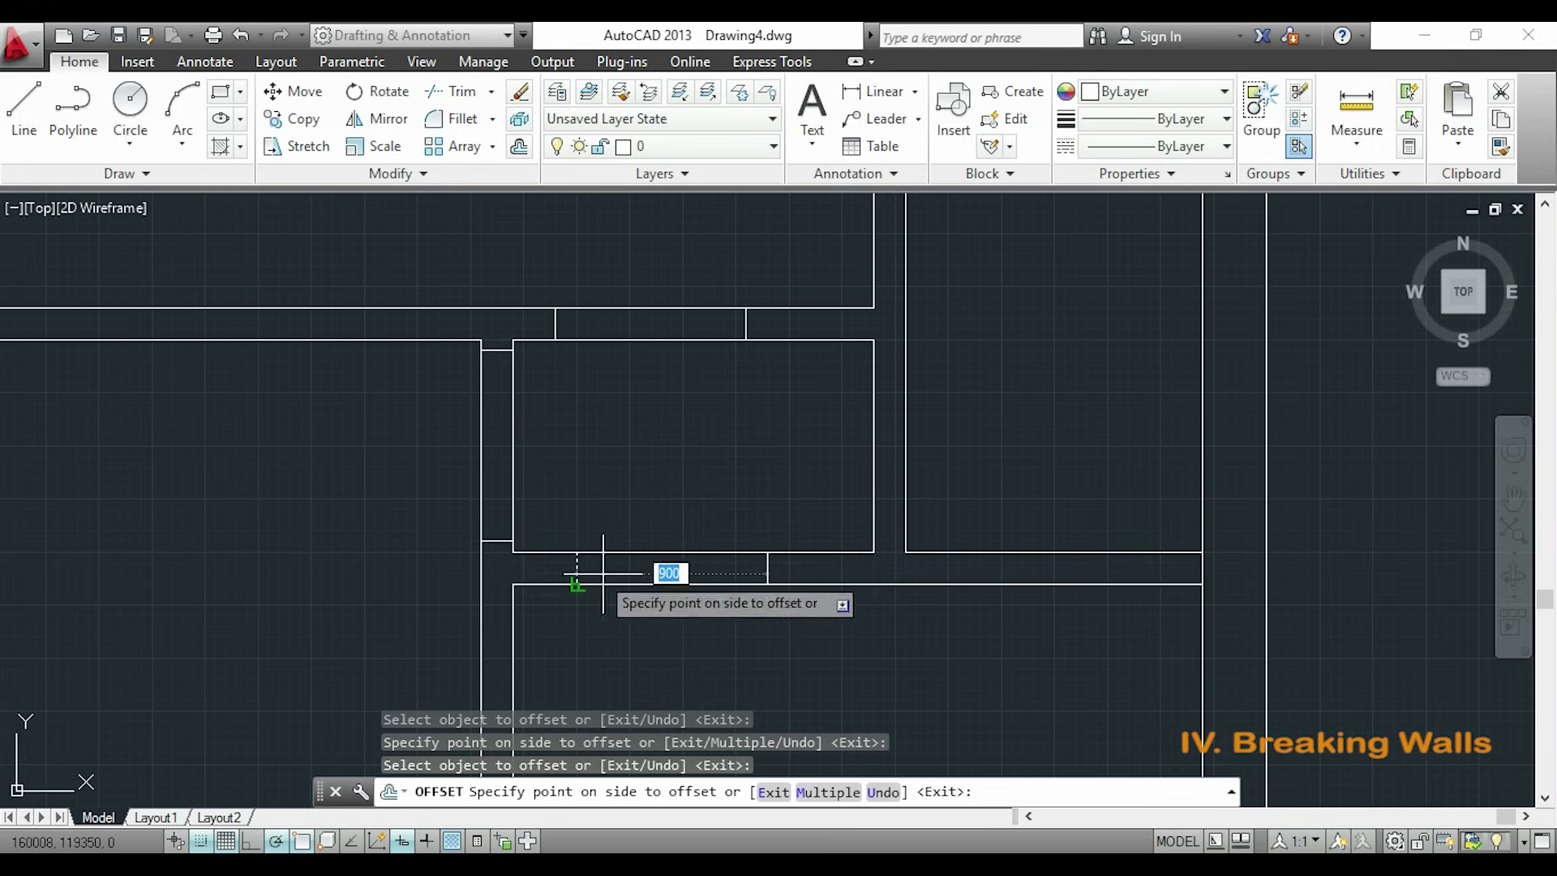
click(588, 563)
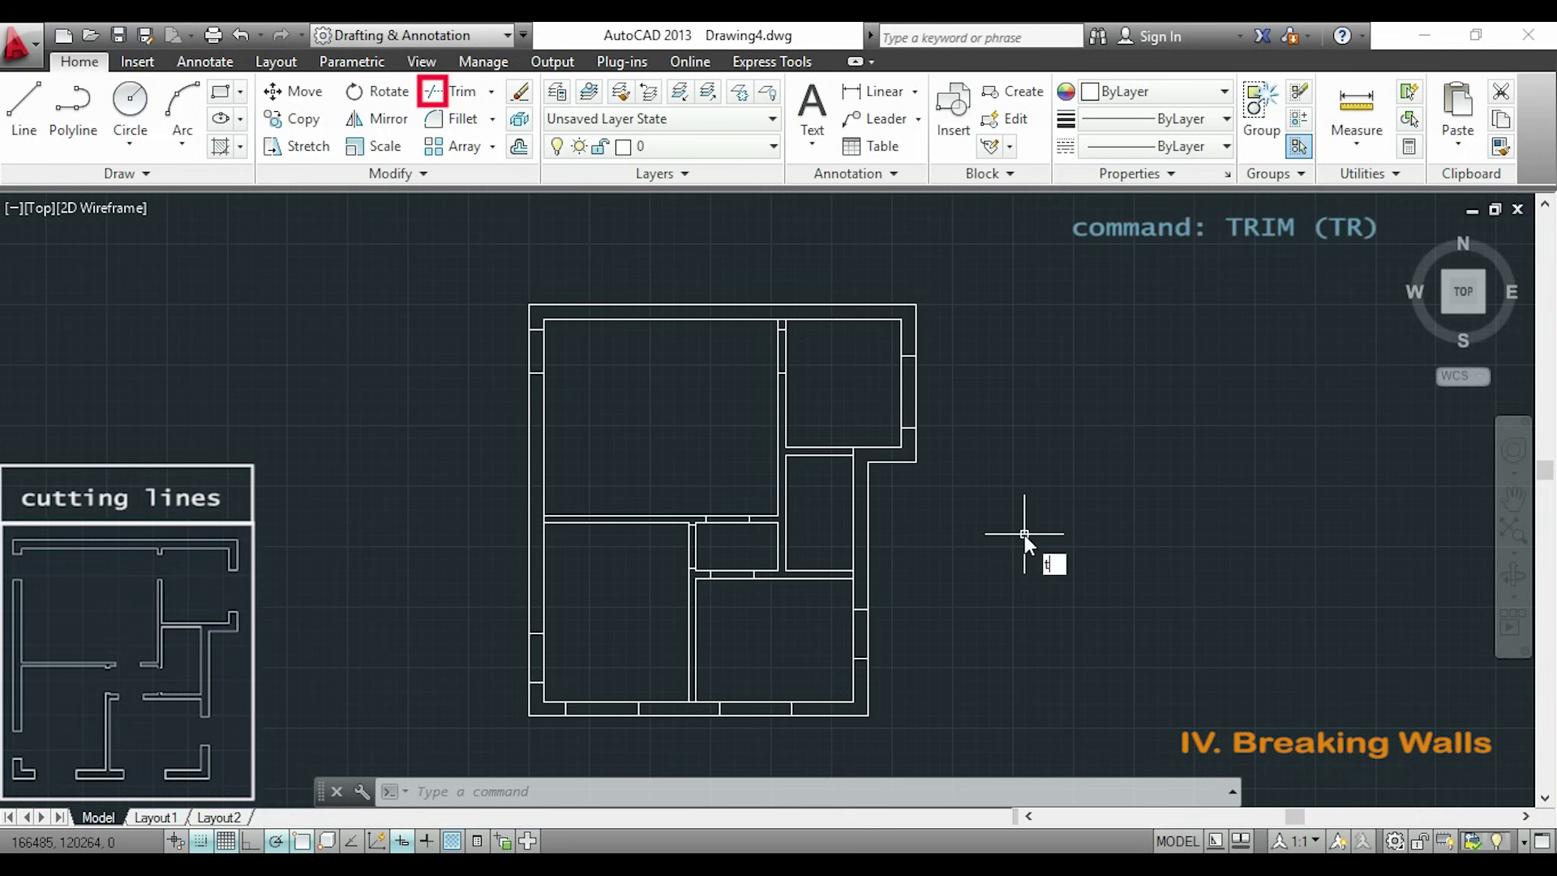
- Trim both faces of the left exterior wall between the upper opening's two lines, using the whole floor plan as cutting edges
text(r)
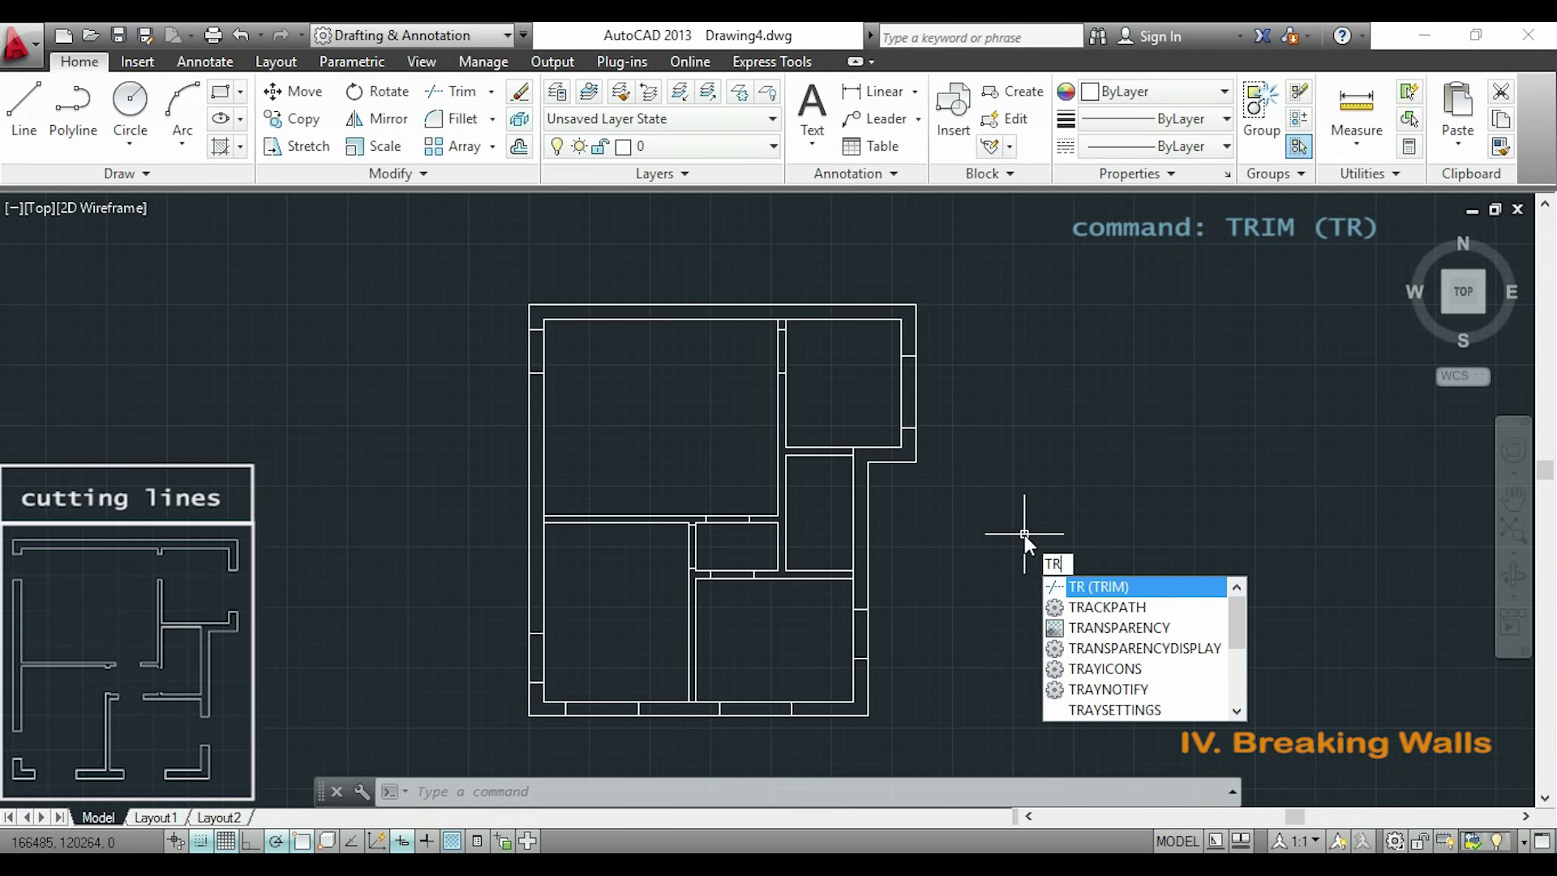
key(Return)
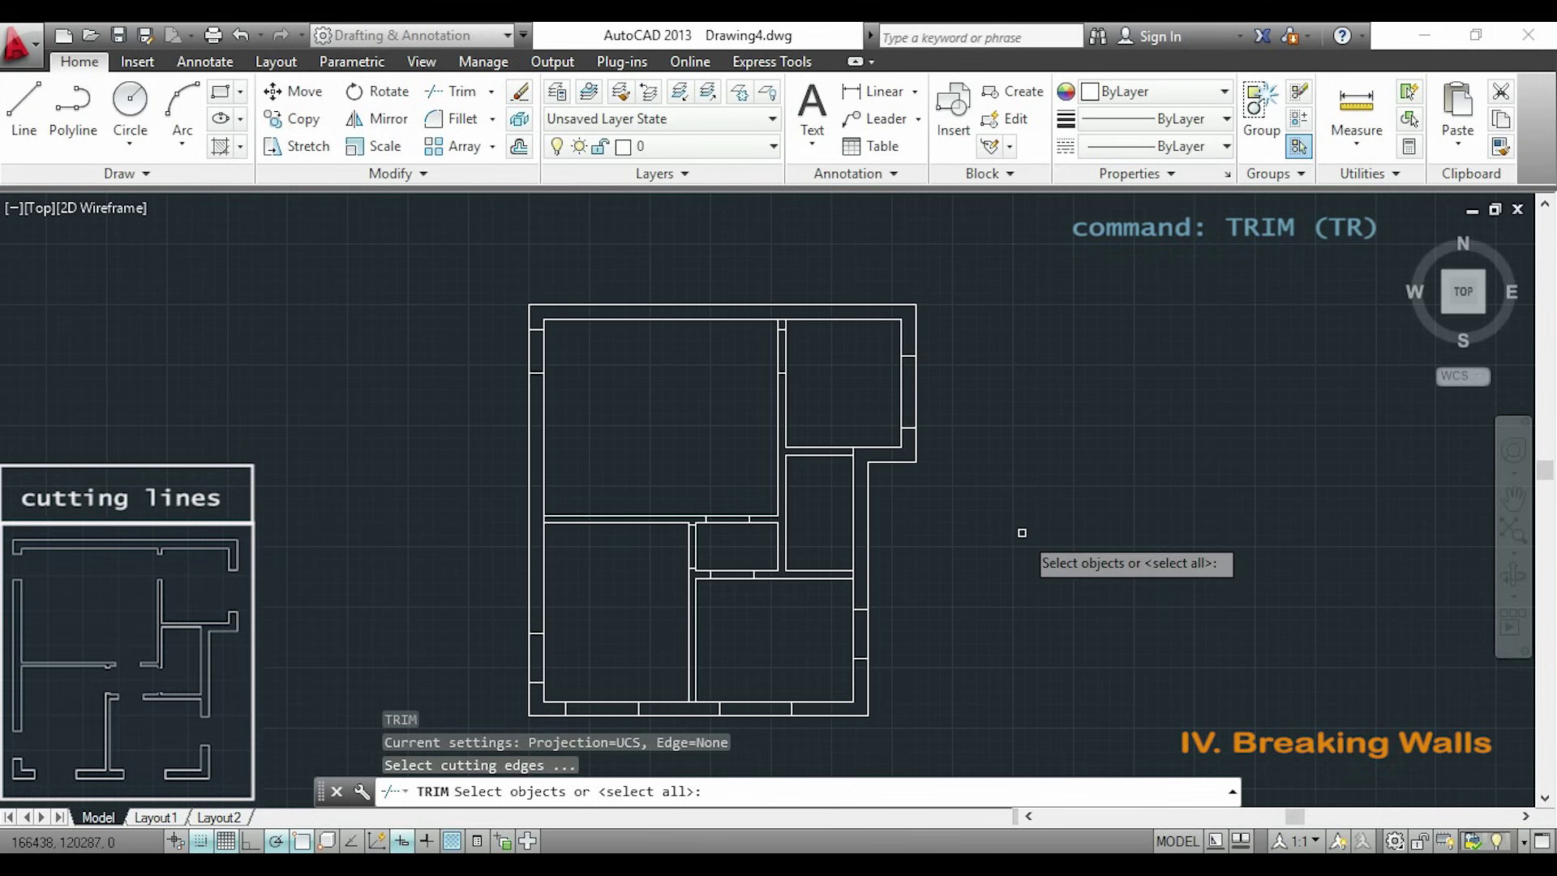
click(466, 243)
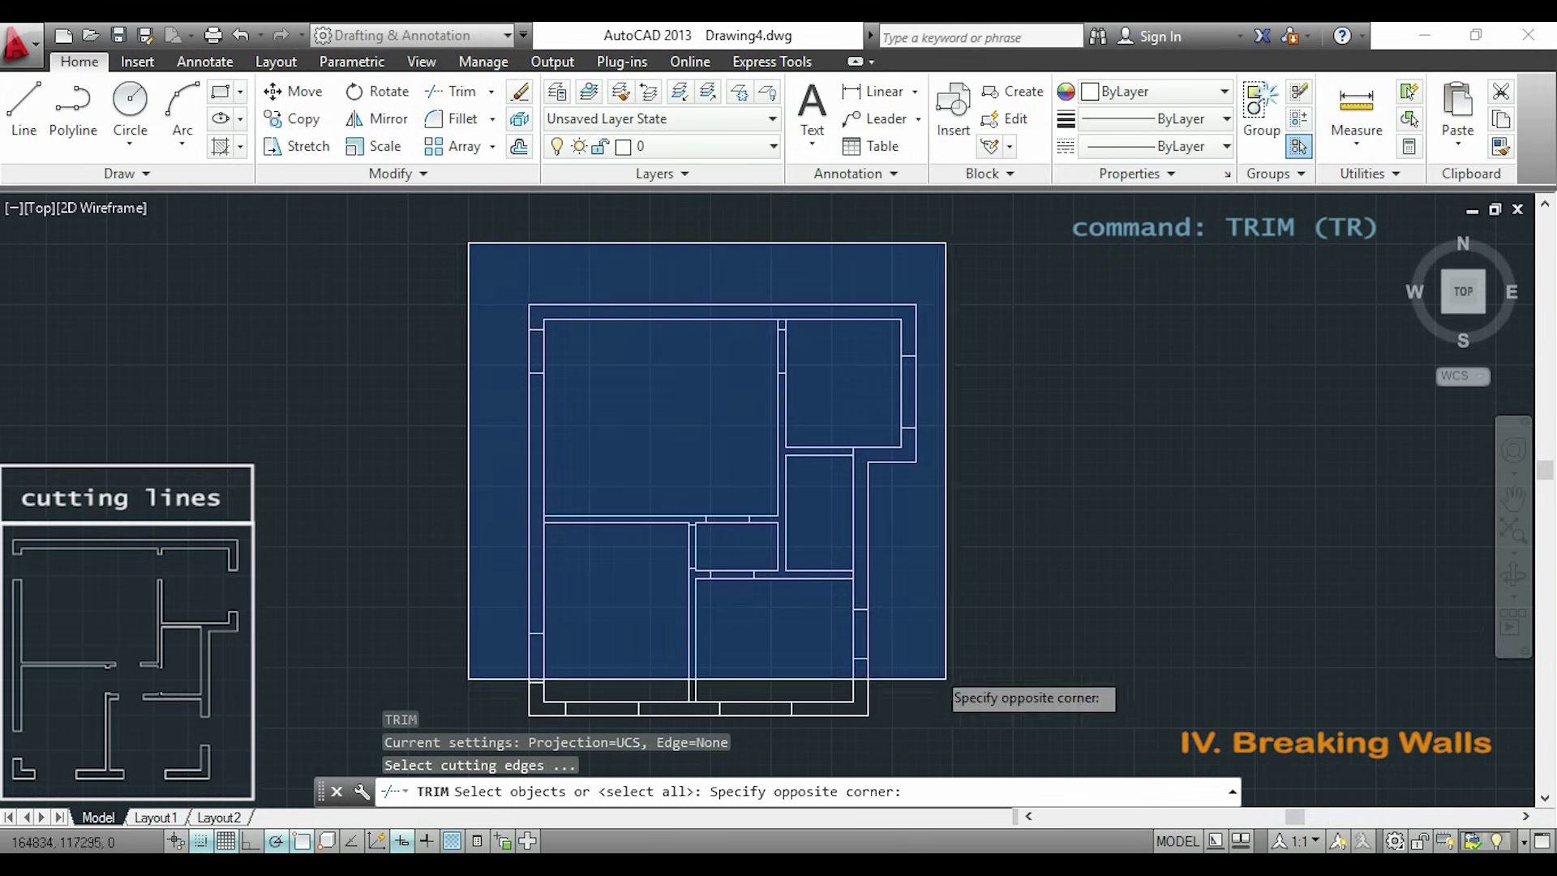
click(1009, 754)
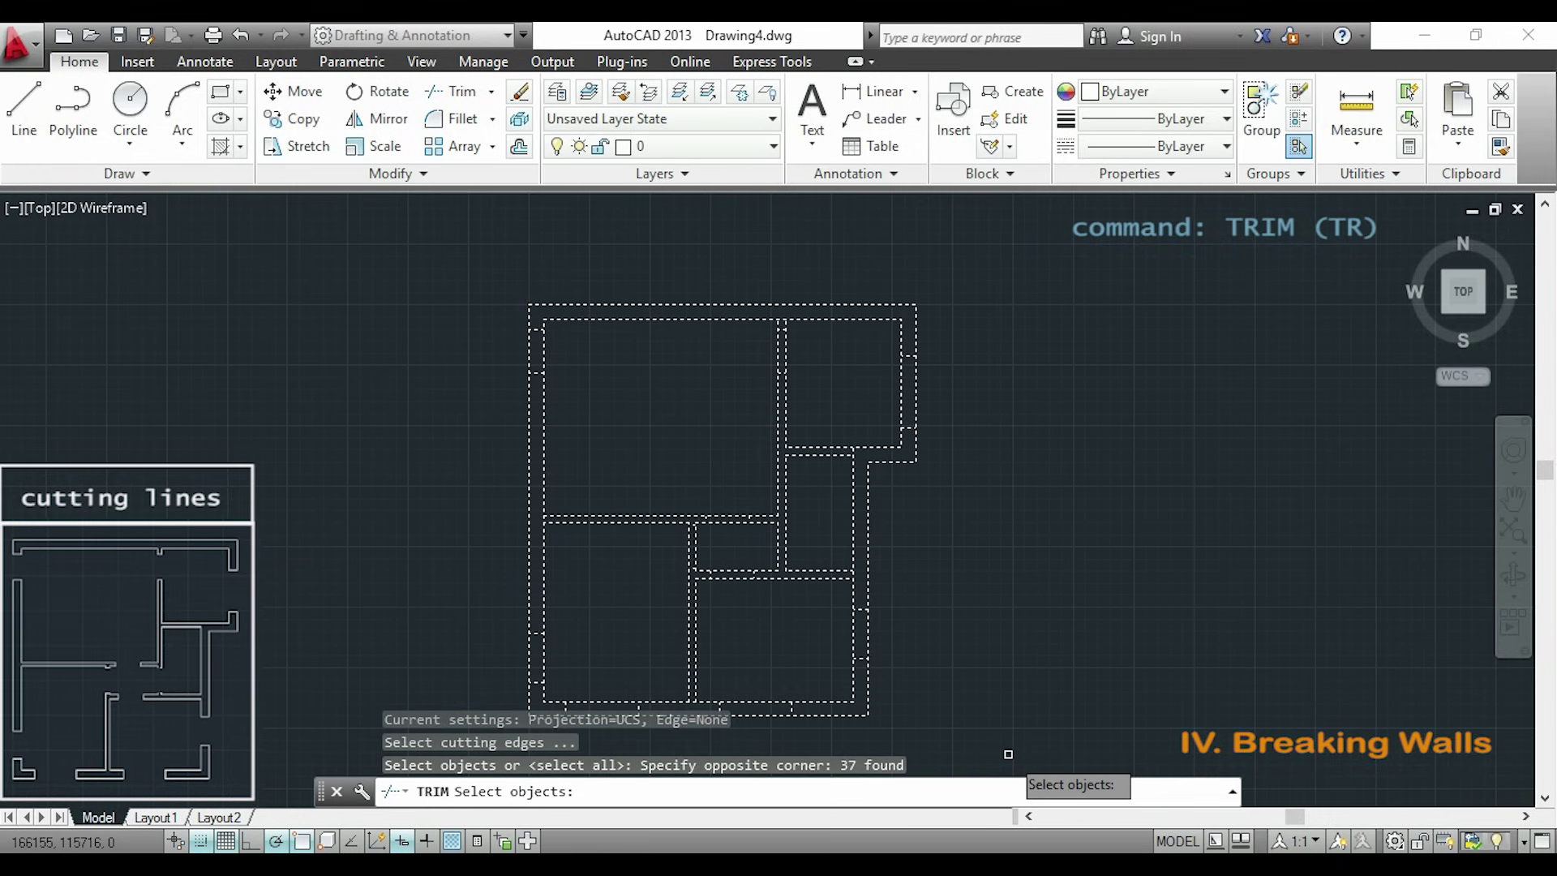
key(Return)
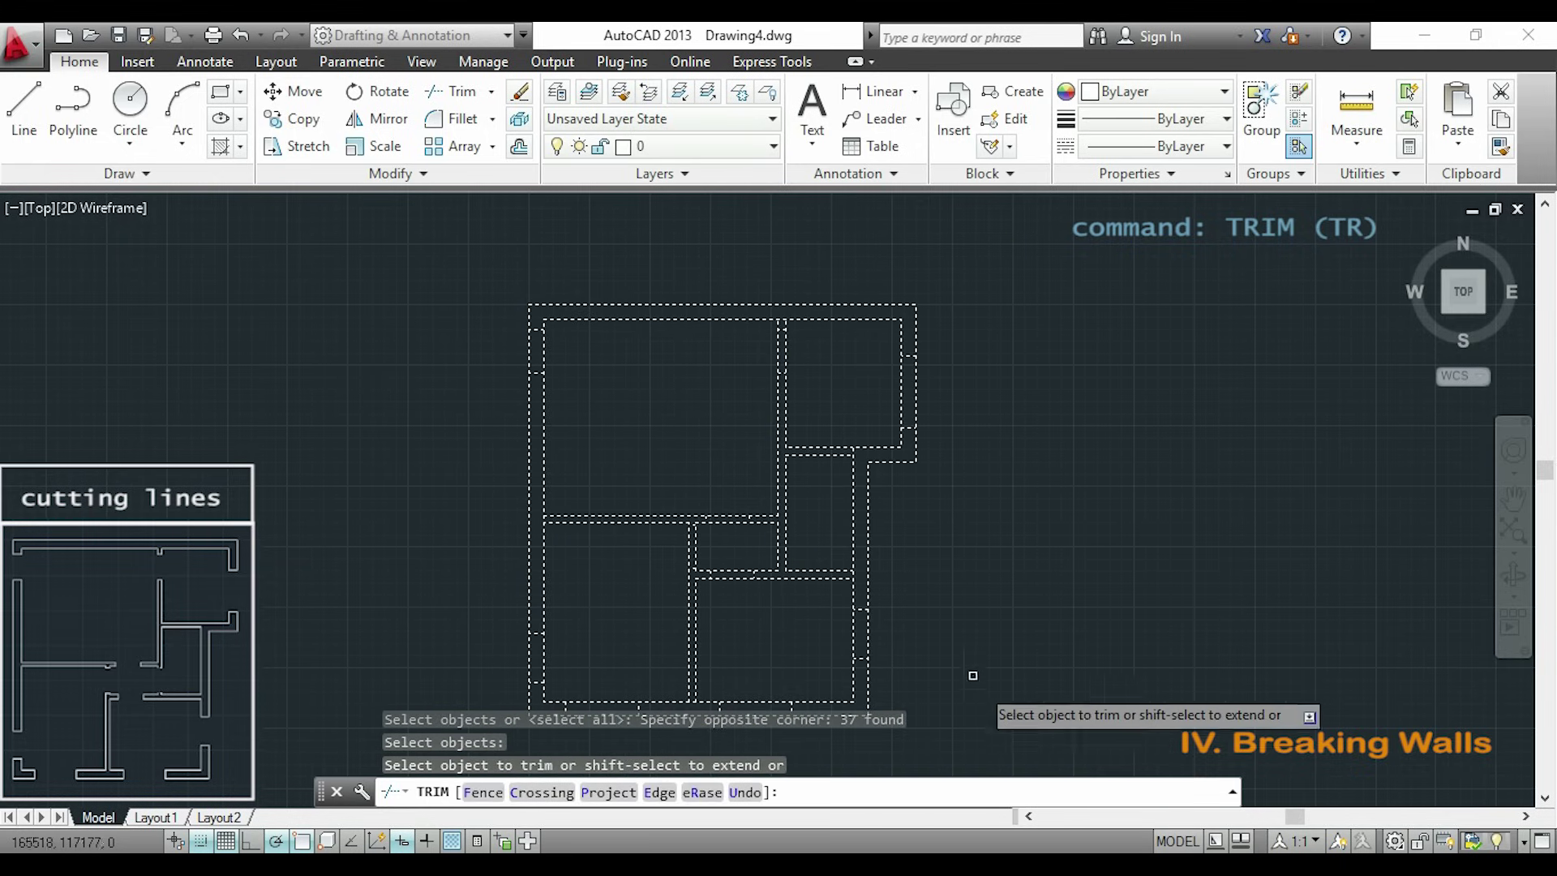
scroll(592, 344, up, 4)
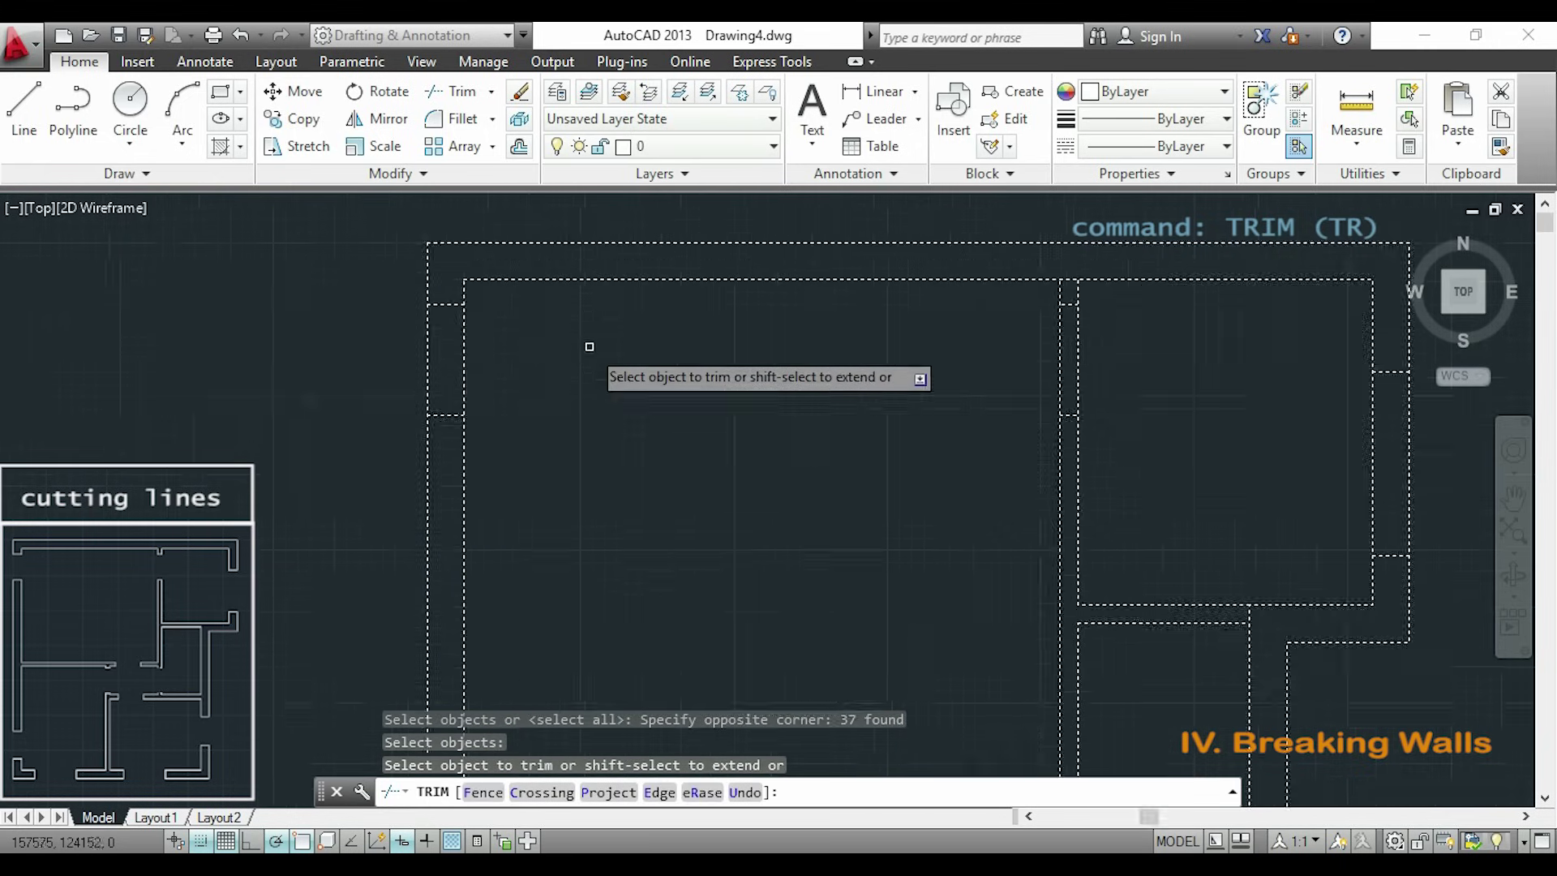
click(463, 351)
click(428, 359)
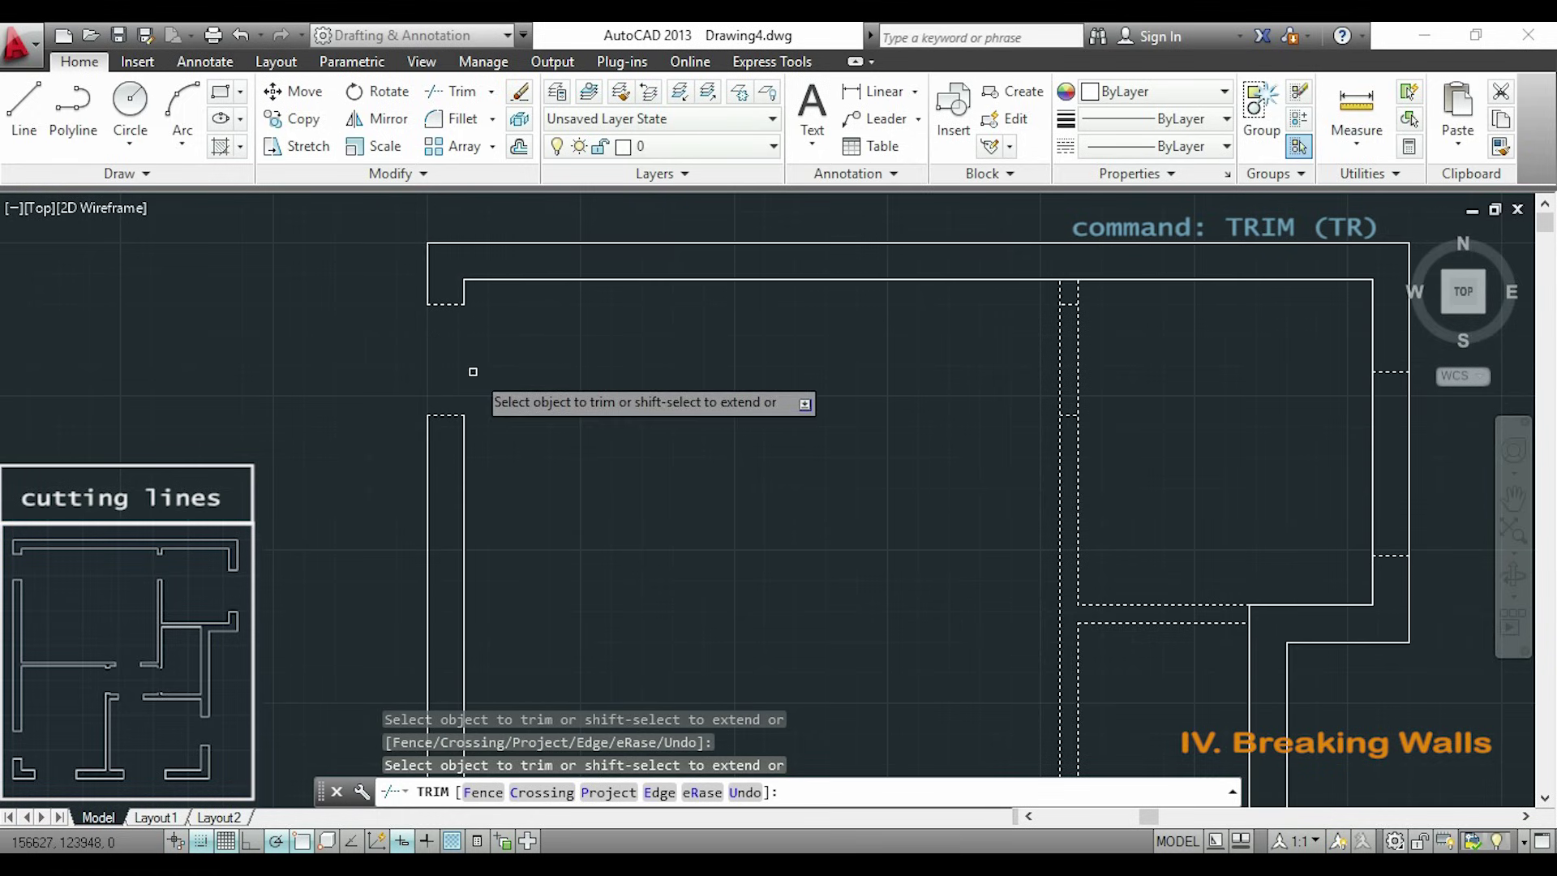
- Trim the wall faces between the opening lines in the partition between the two upper rooms and in the upper right exterior wall
click(1103, 368)
click(1102, 372)
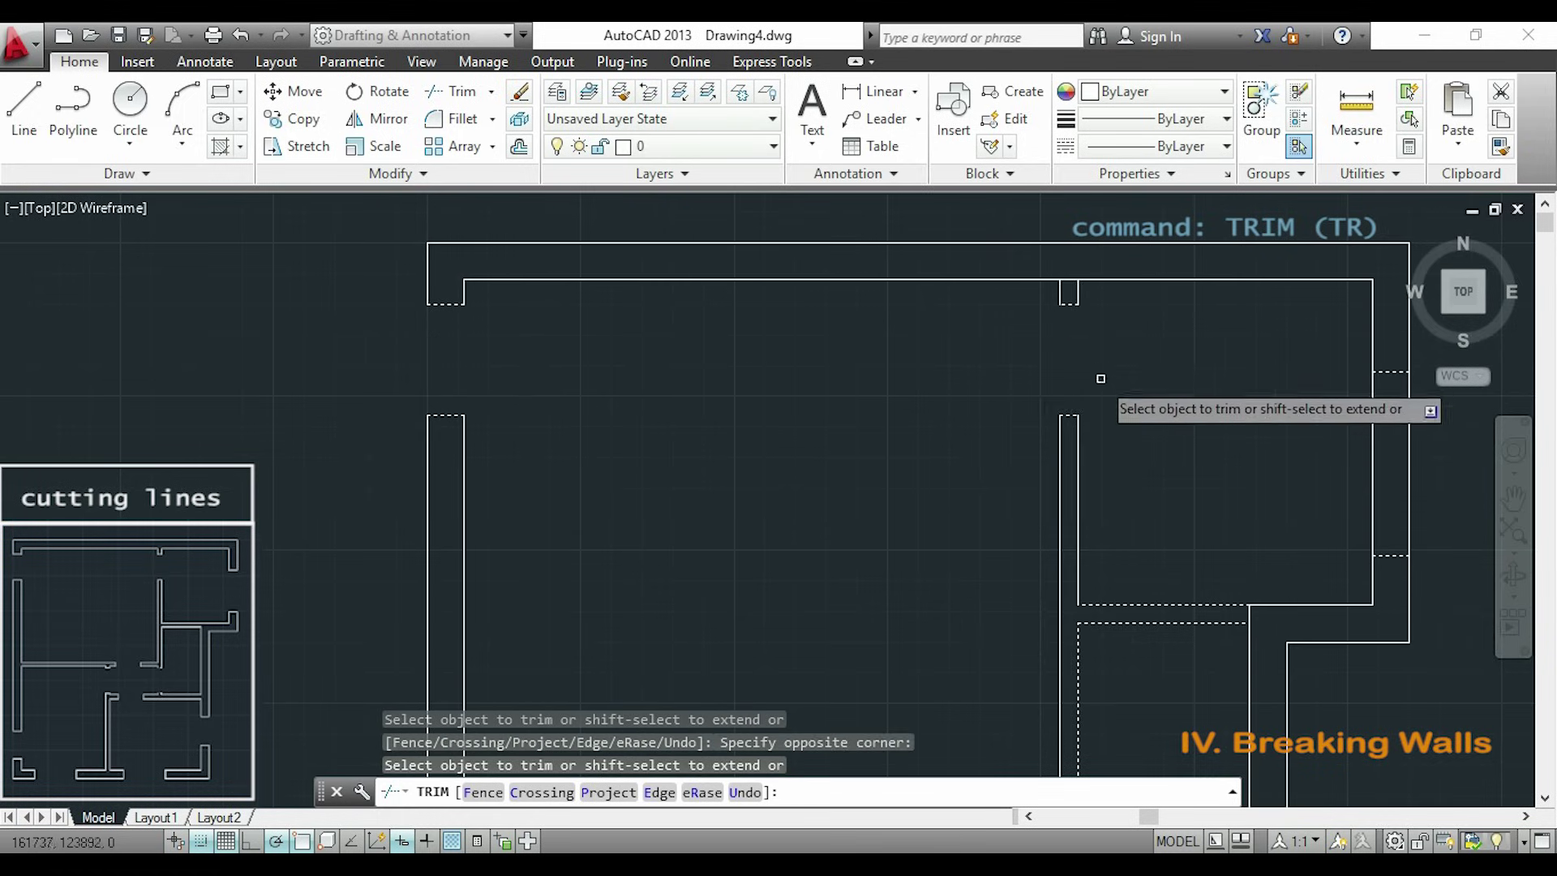
click(1369, 479)
click(1415, 479)
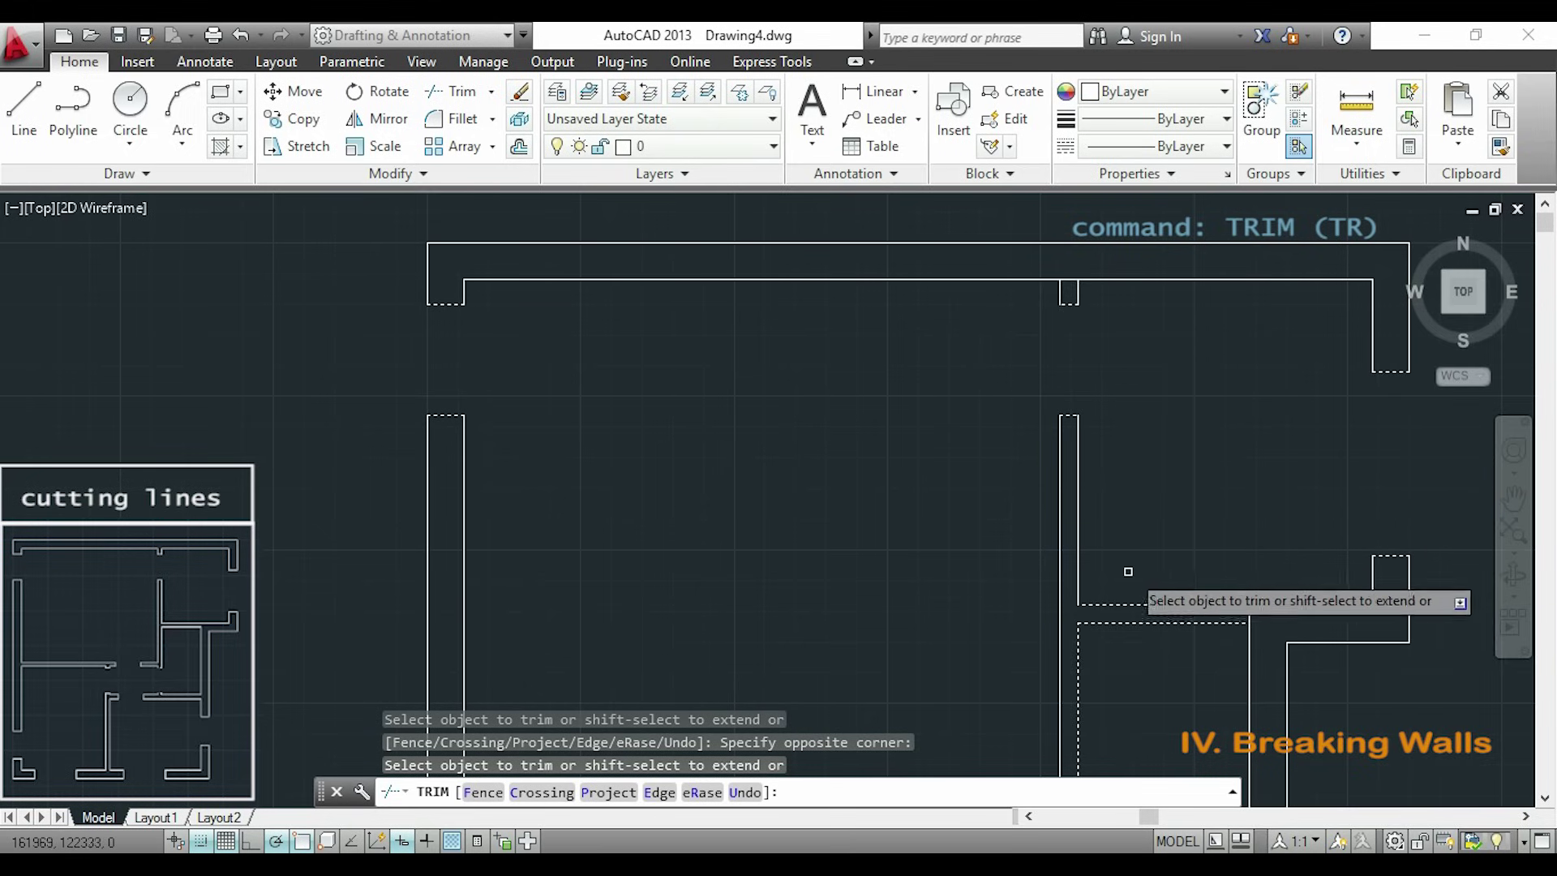
- Trim the wall faces between the door lines in the small central room's upper, left and lower walls
middle_drag(1188, 572, 1036, 436)
scroll(1079, 470, up, 2)
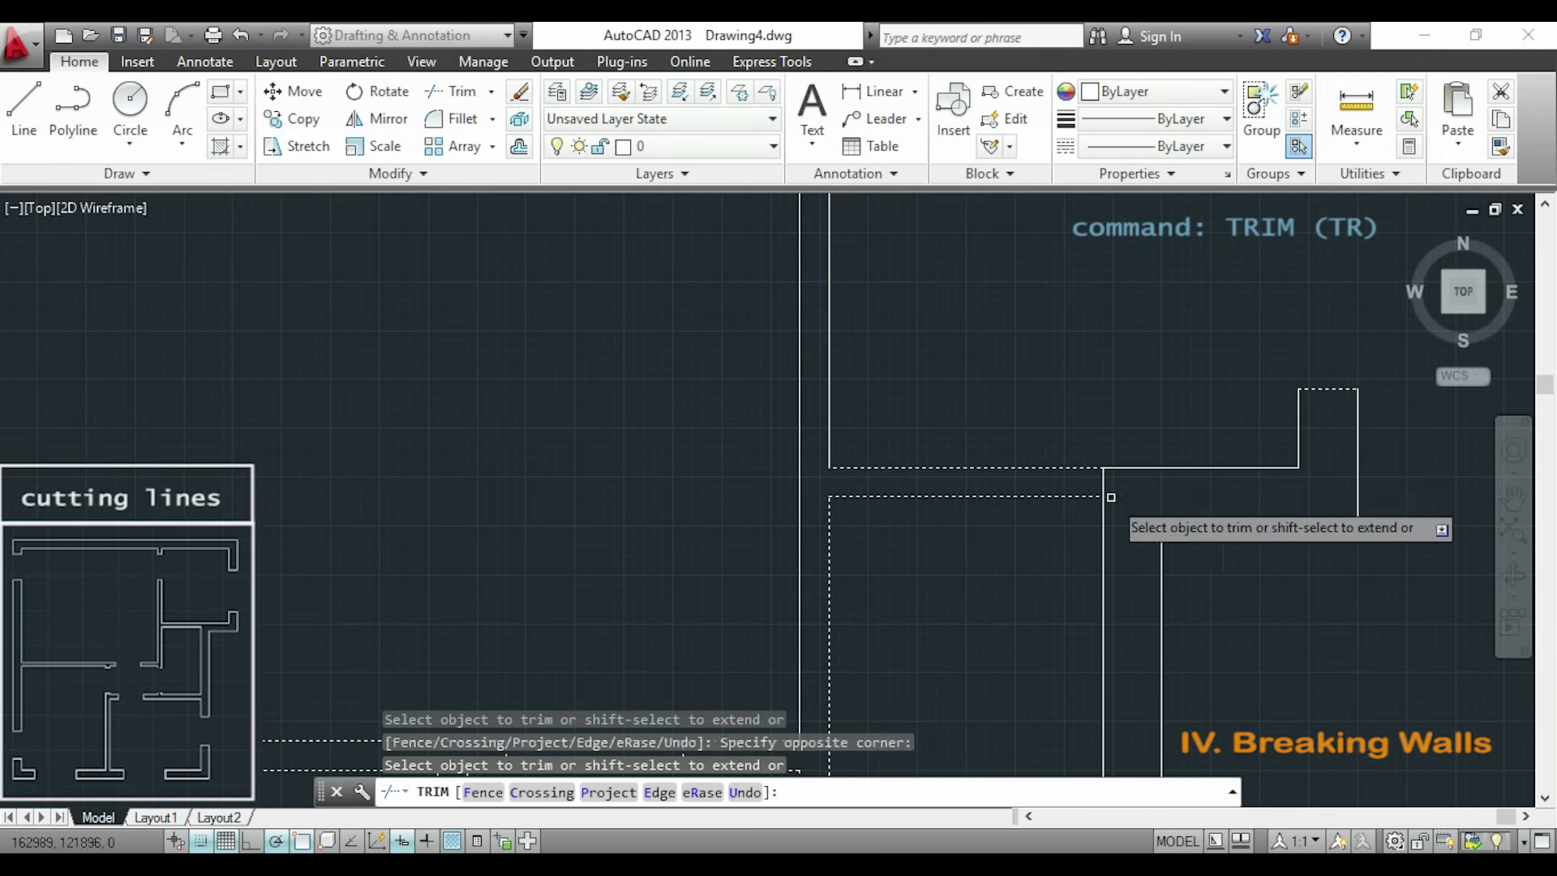
scroll(1030, 410, down, 4)
scroll(904, 560, up, 2)
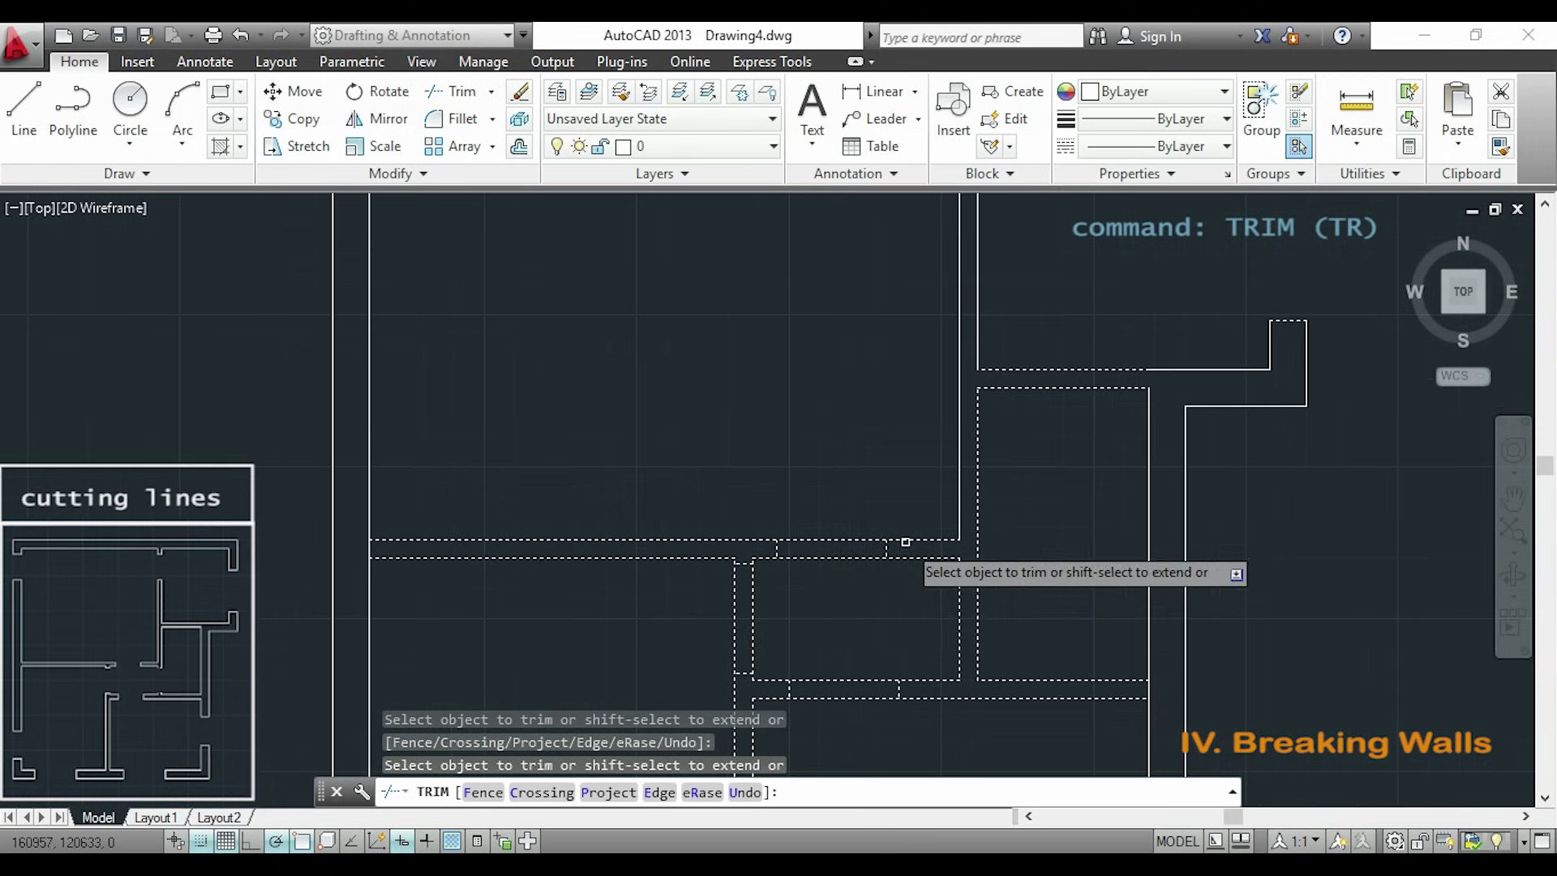
click(832, 517)
click(841, 575)
click(801, 612)
click(703, 613)
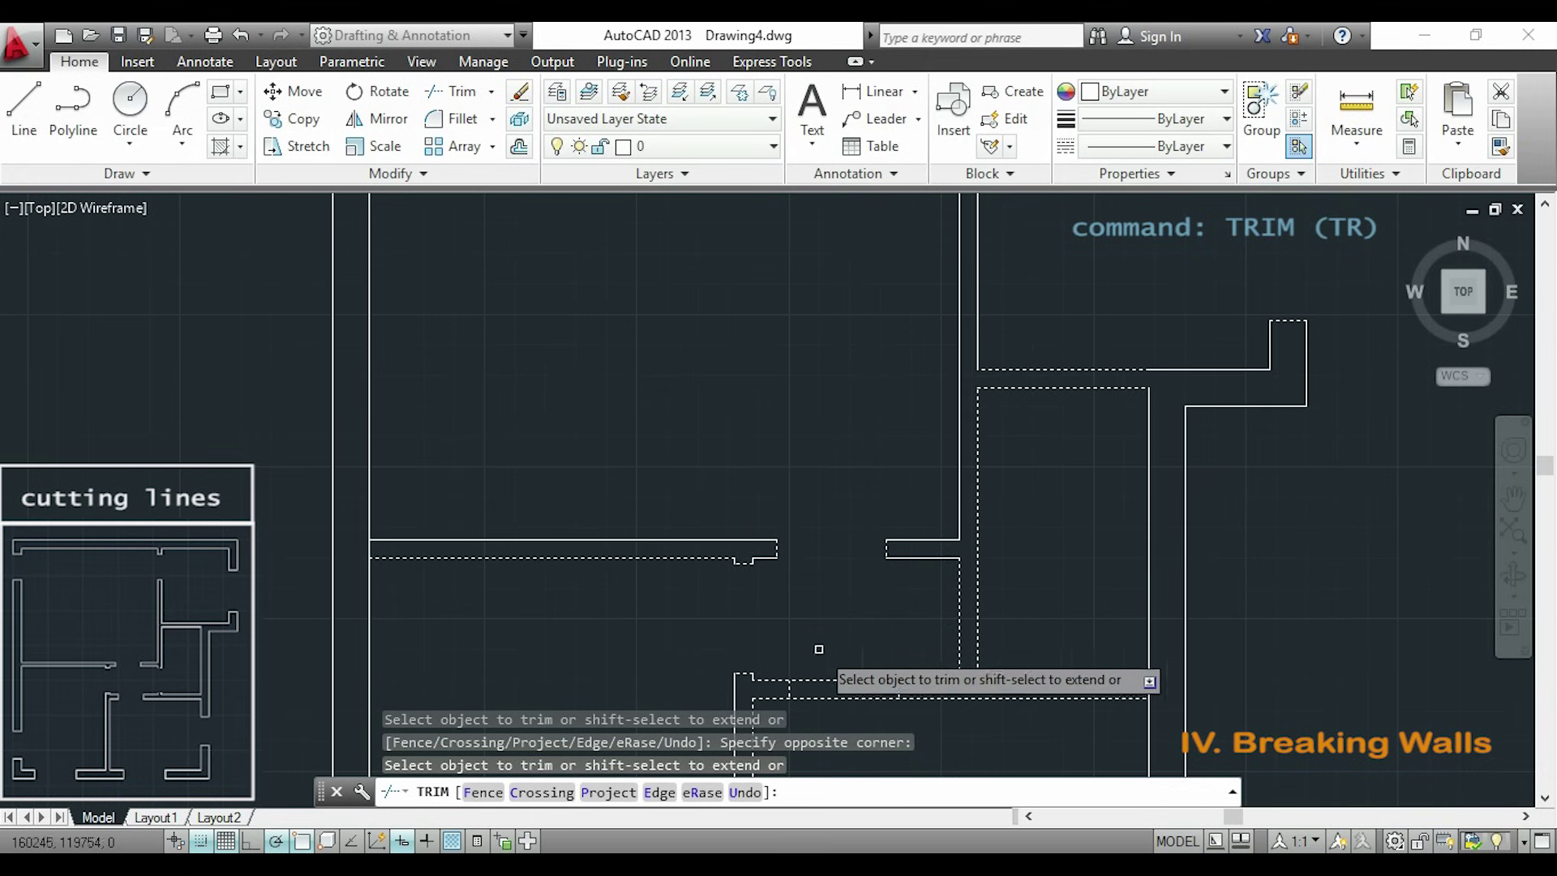
click(837, 650)
click(858, 715)
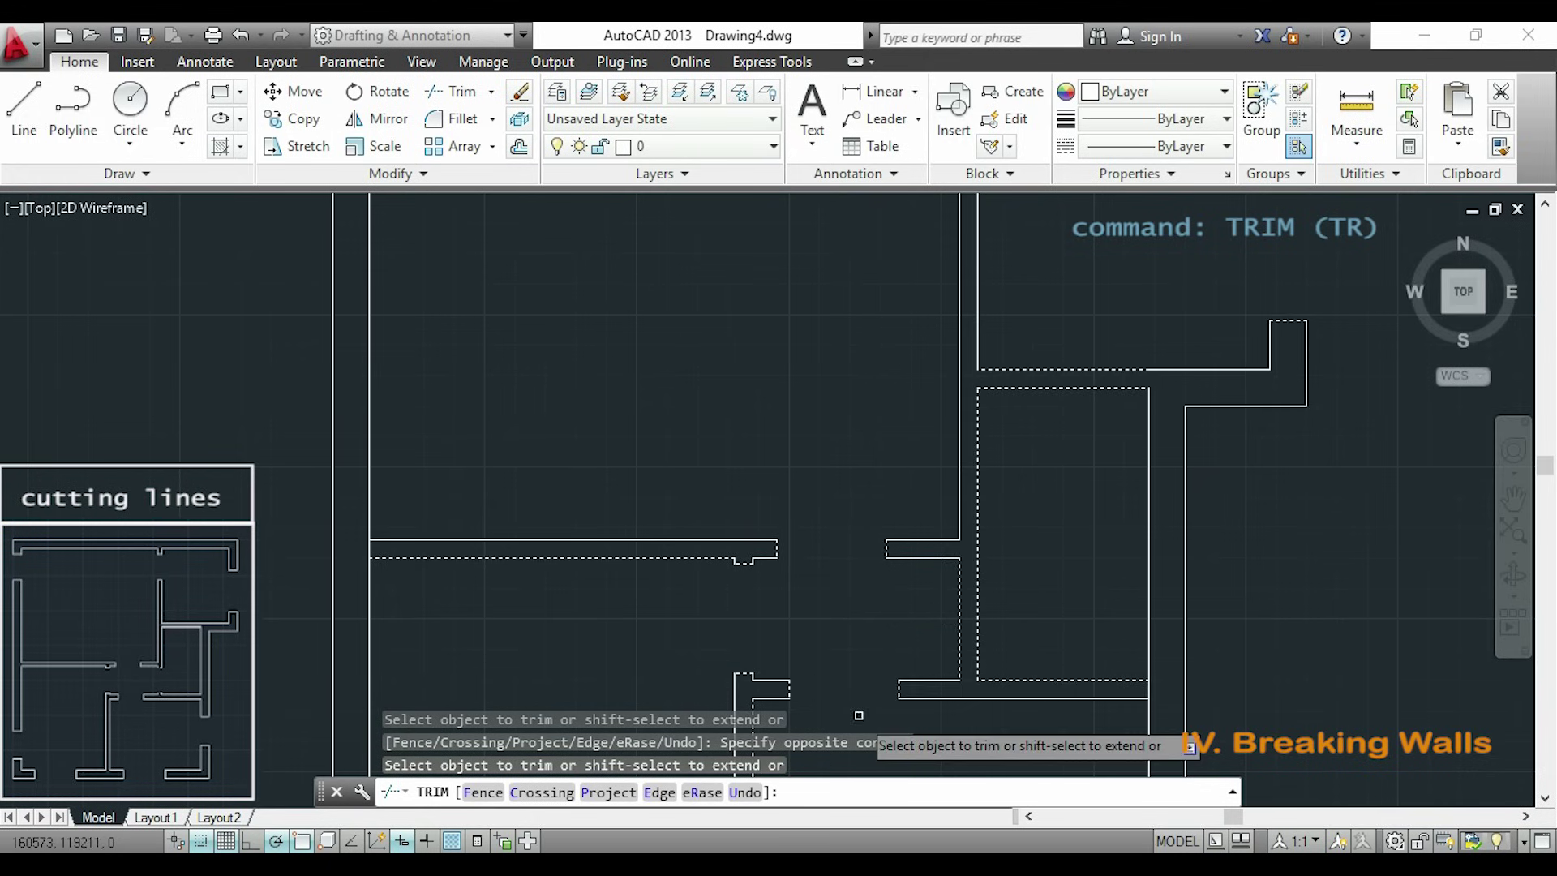
- Trim the remaining openings in the lower right exterior wall, the bottom exterior wall and the lower left exterior wall
middle_drag(866, 666, 848, 453)
scroll(848, 453, down, 2)
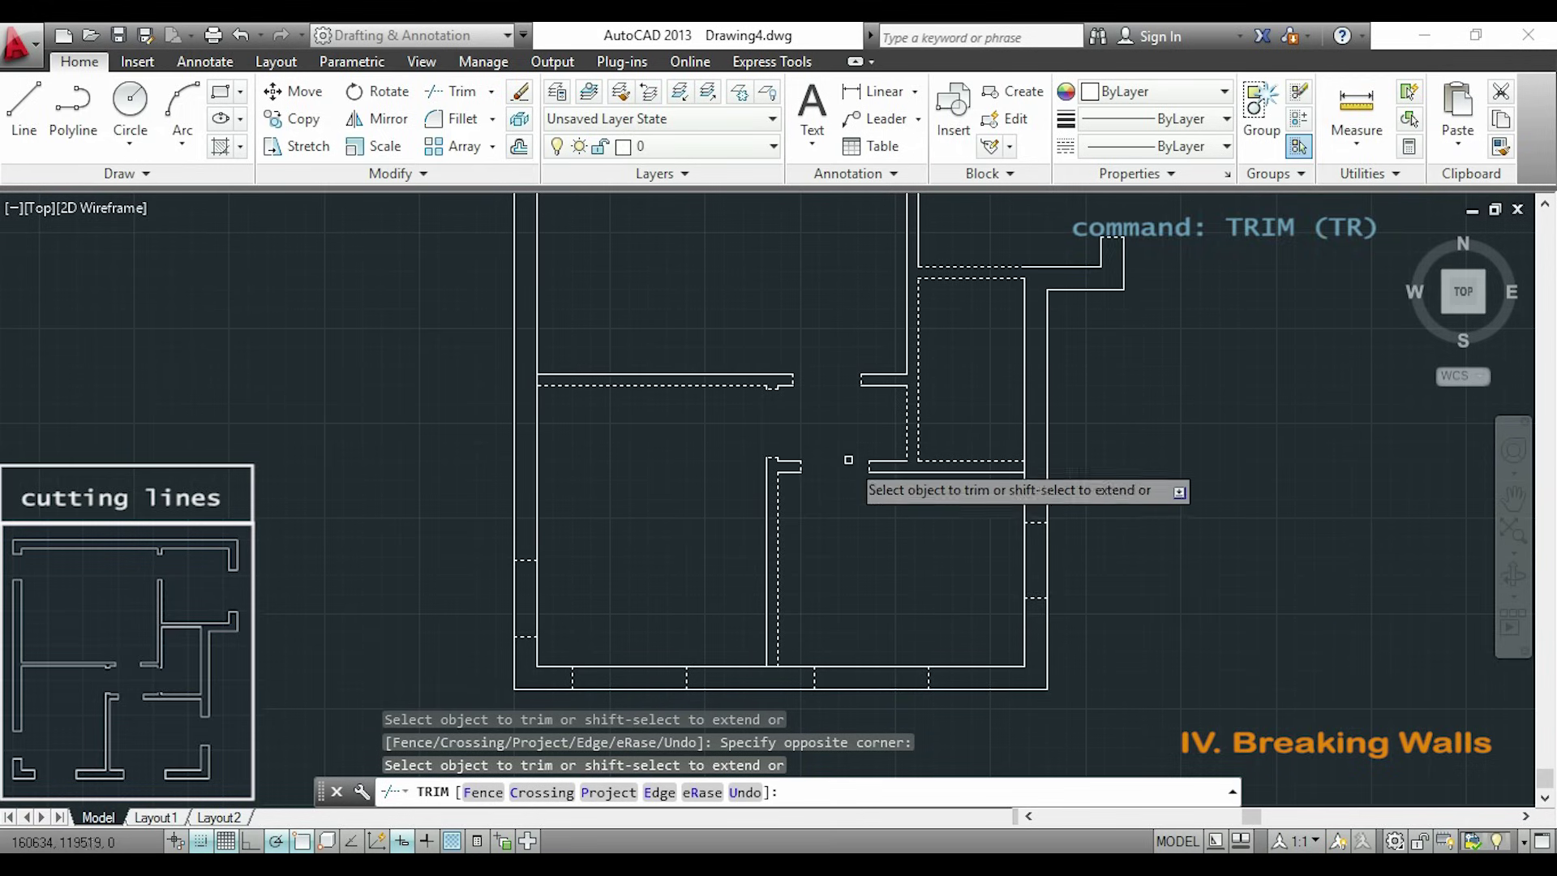
click(994, 568)
click(1079, 570)
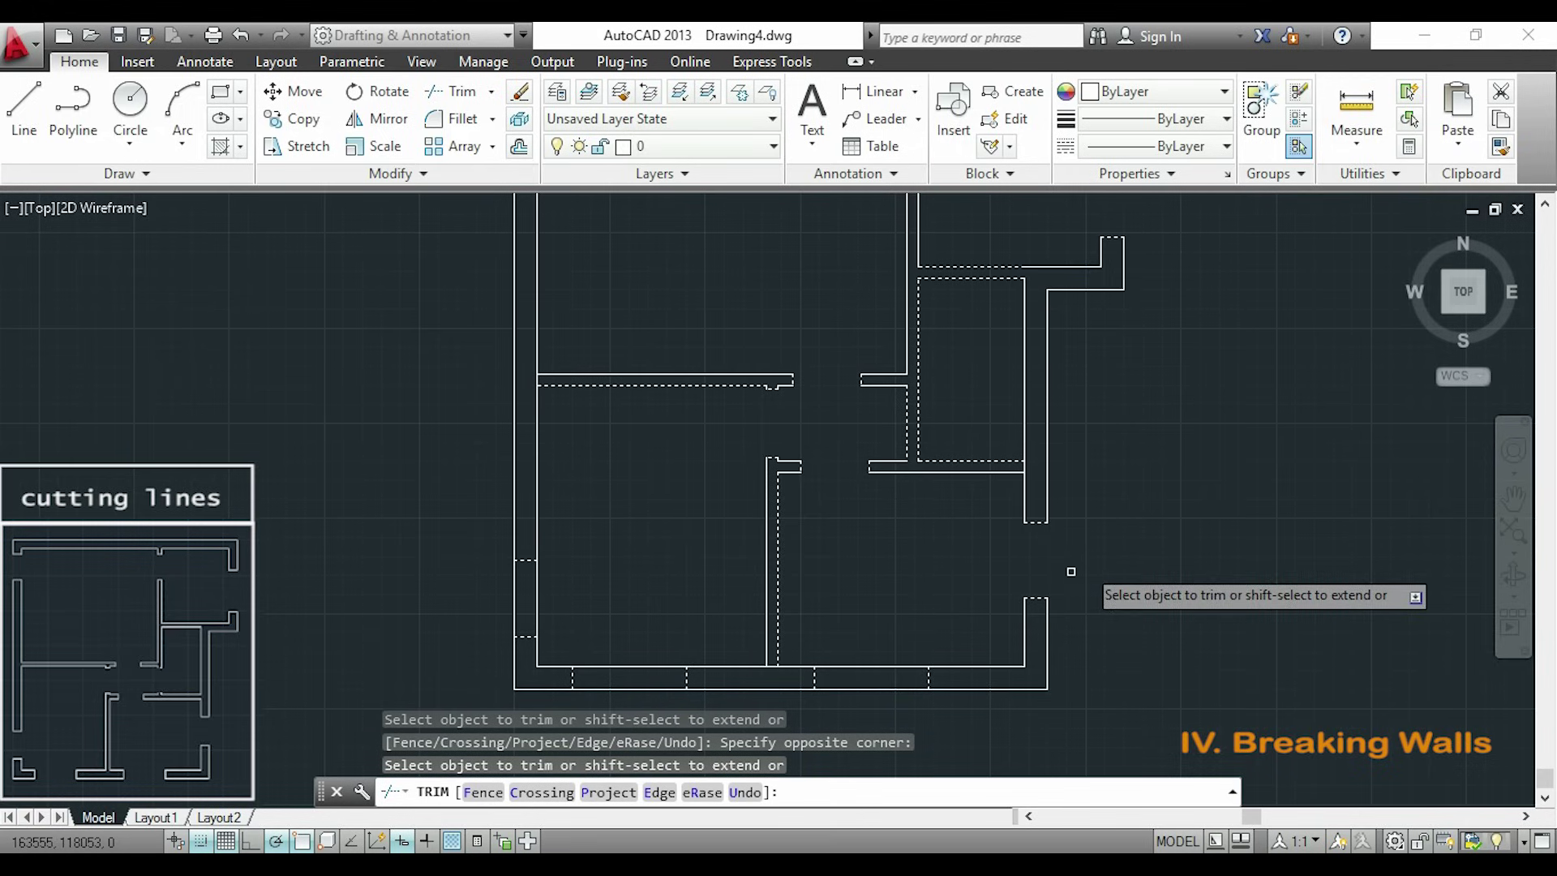
click(853, 637)
click(883, 718)
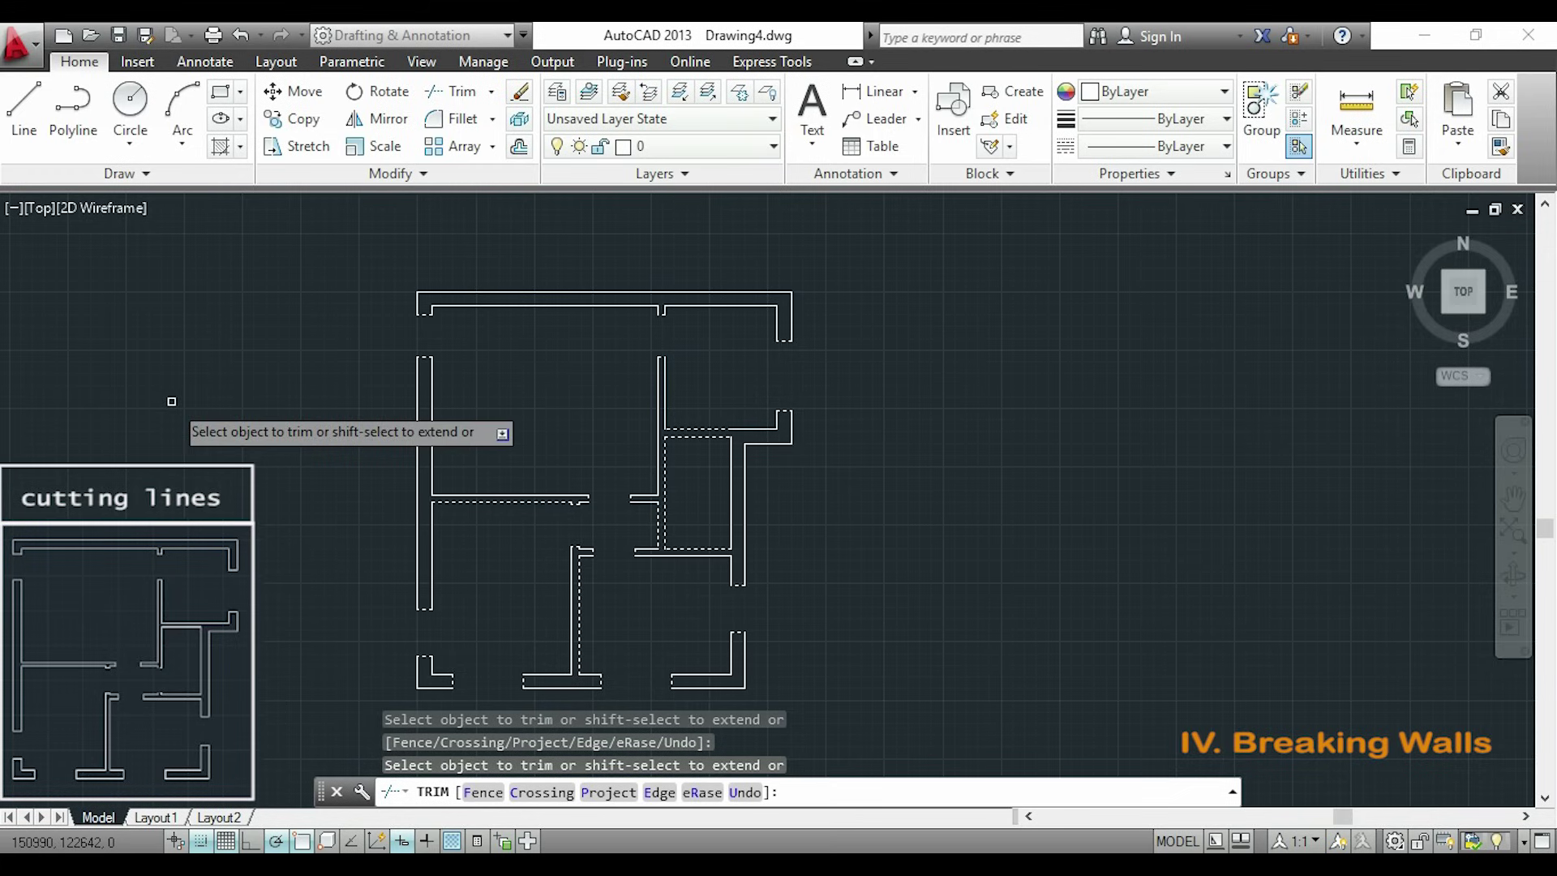
key(Escape)
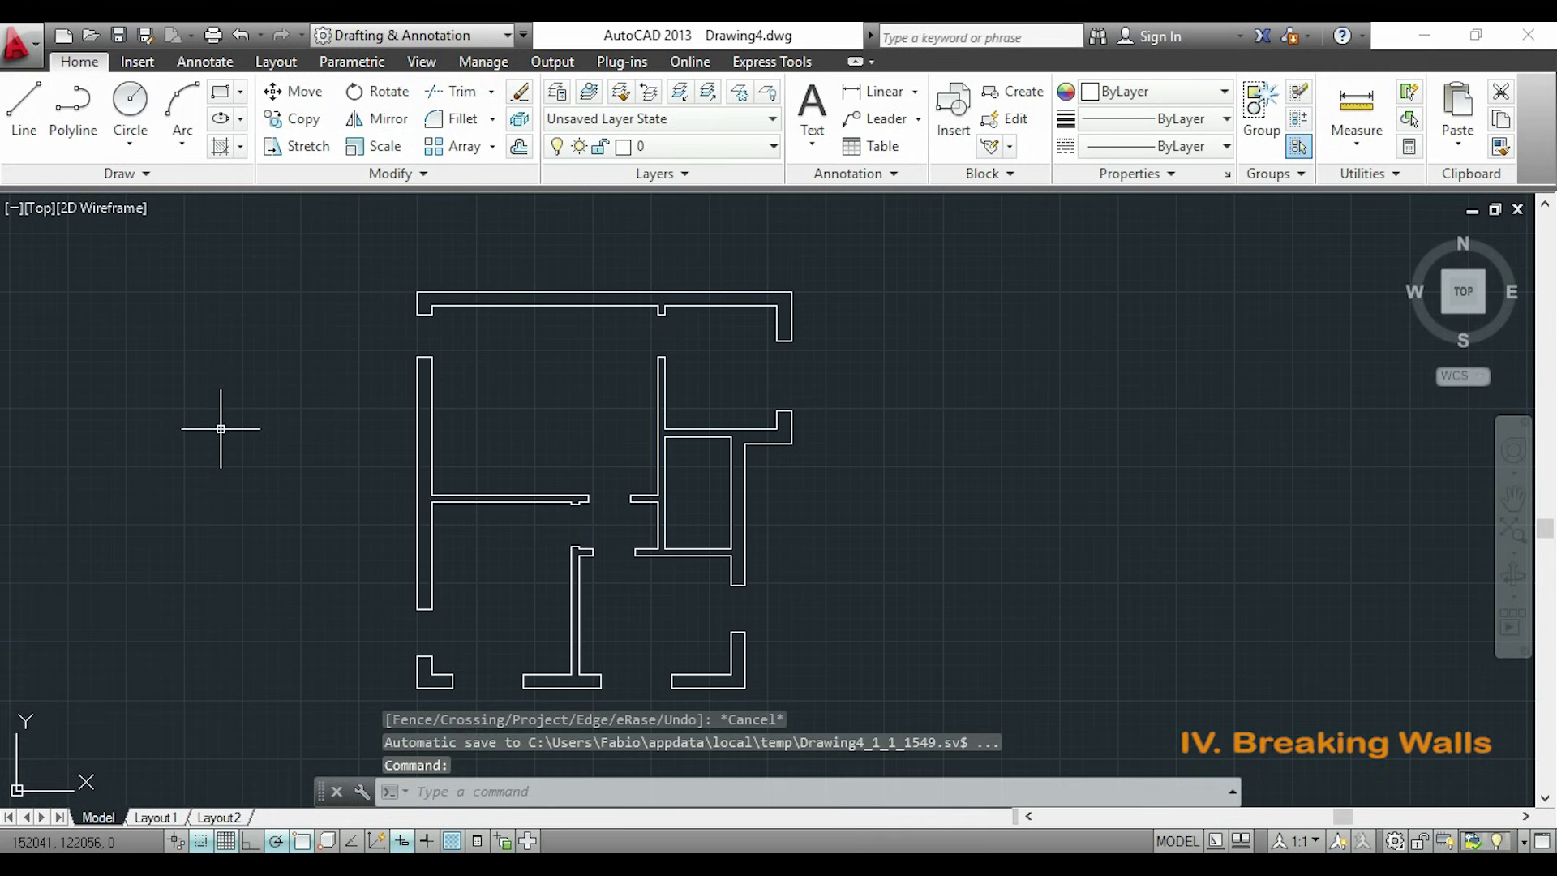
- Make the doors layer current
scroll(336, 525, up, 2)
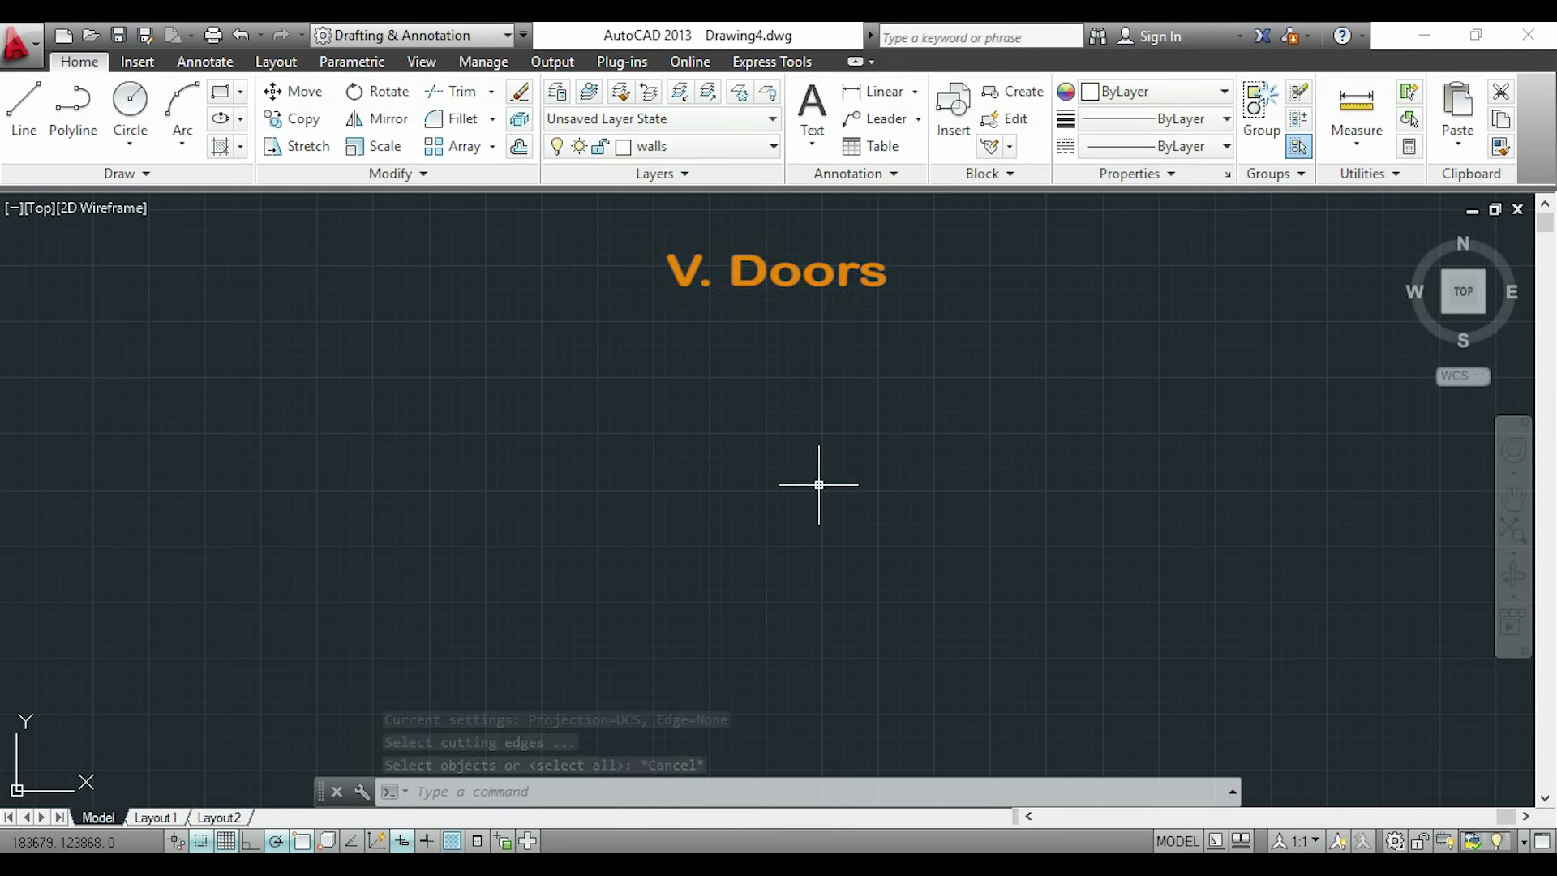
click(767, 143)
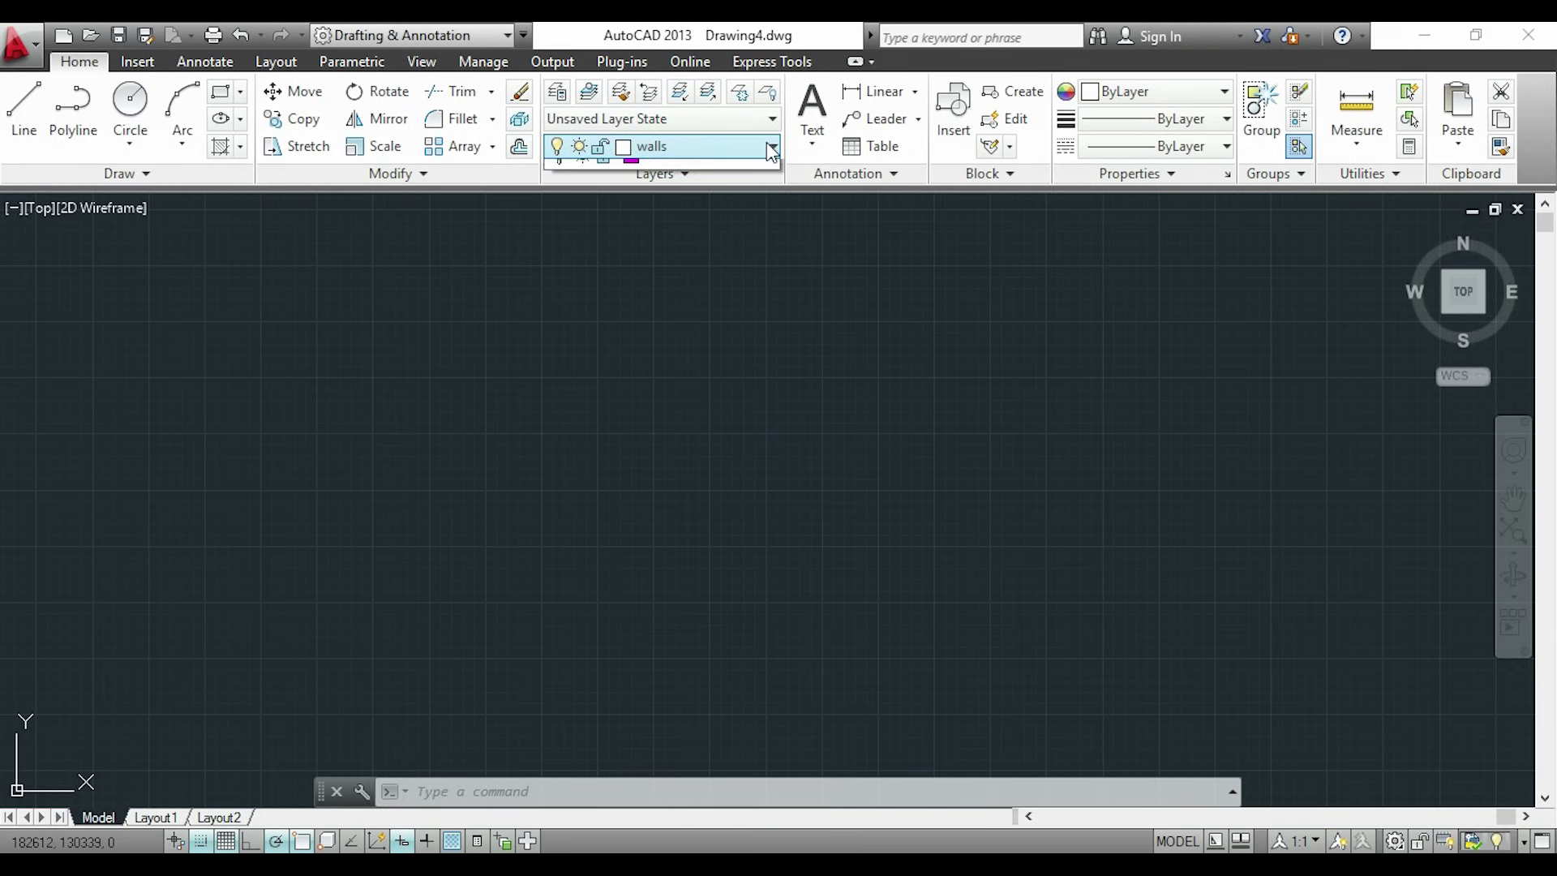
click(711, 227)
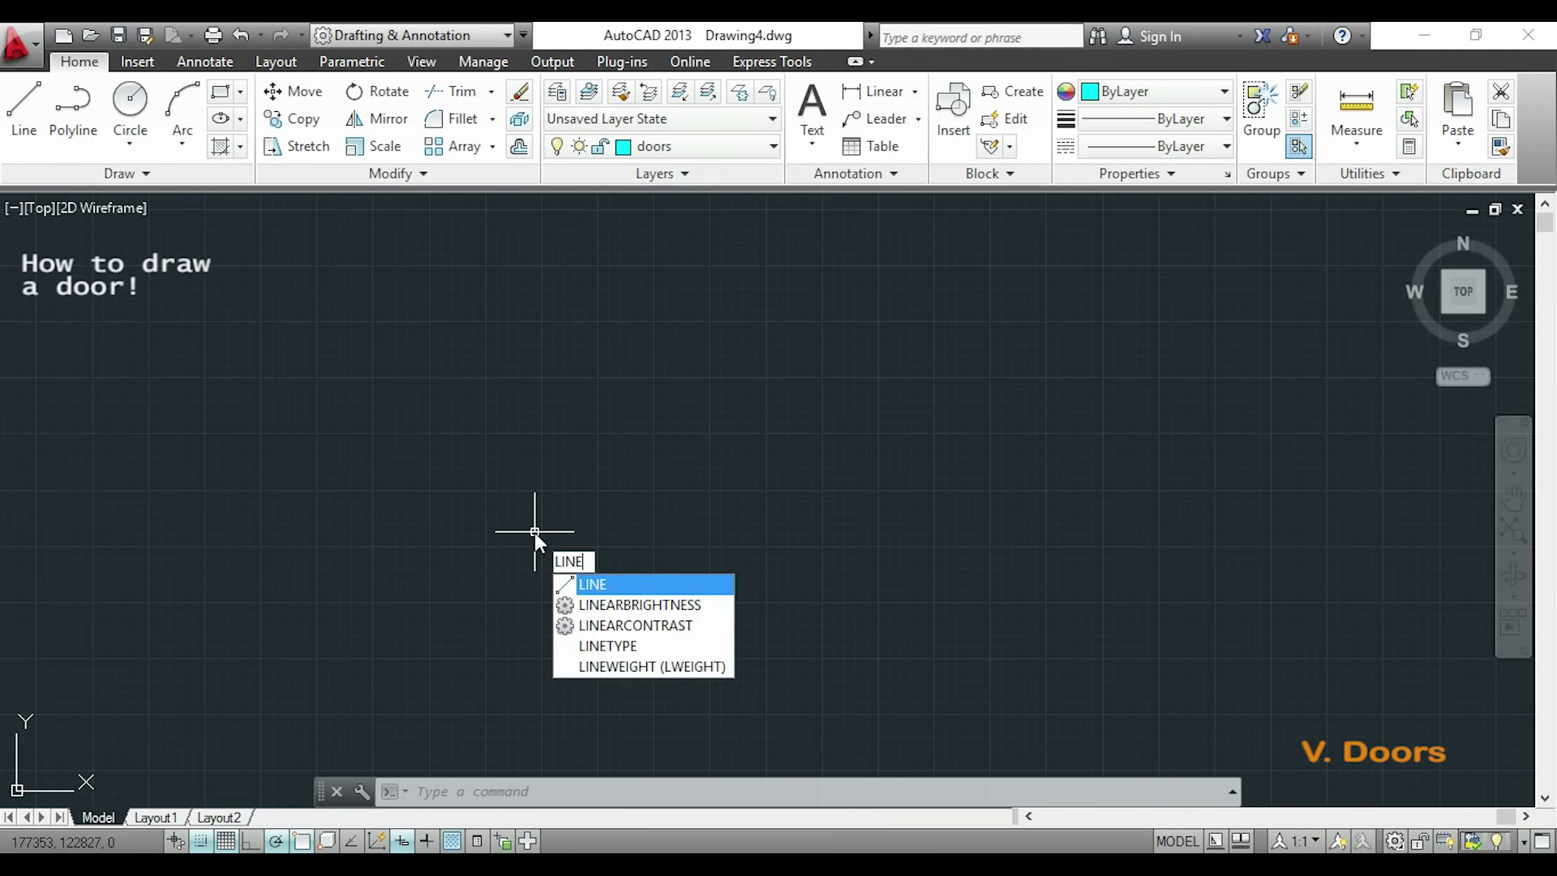
- Draw a closed stepped door jamb with lines 50 right, 50 down, 20 right, 50 down, 70 left and back up to the start
key(Return)
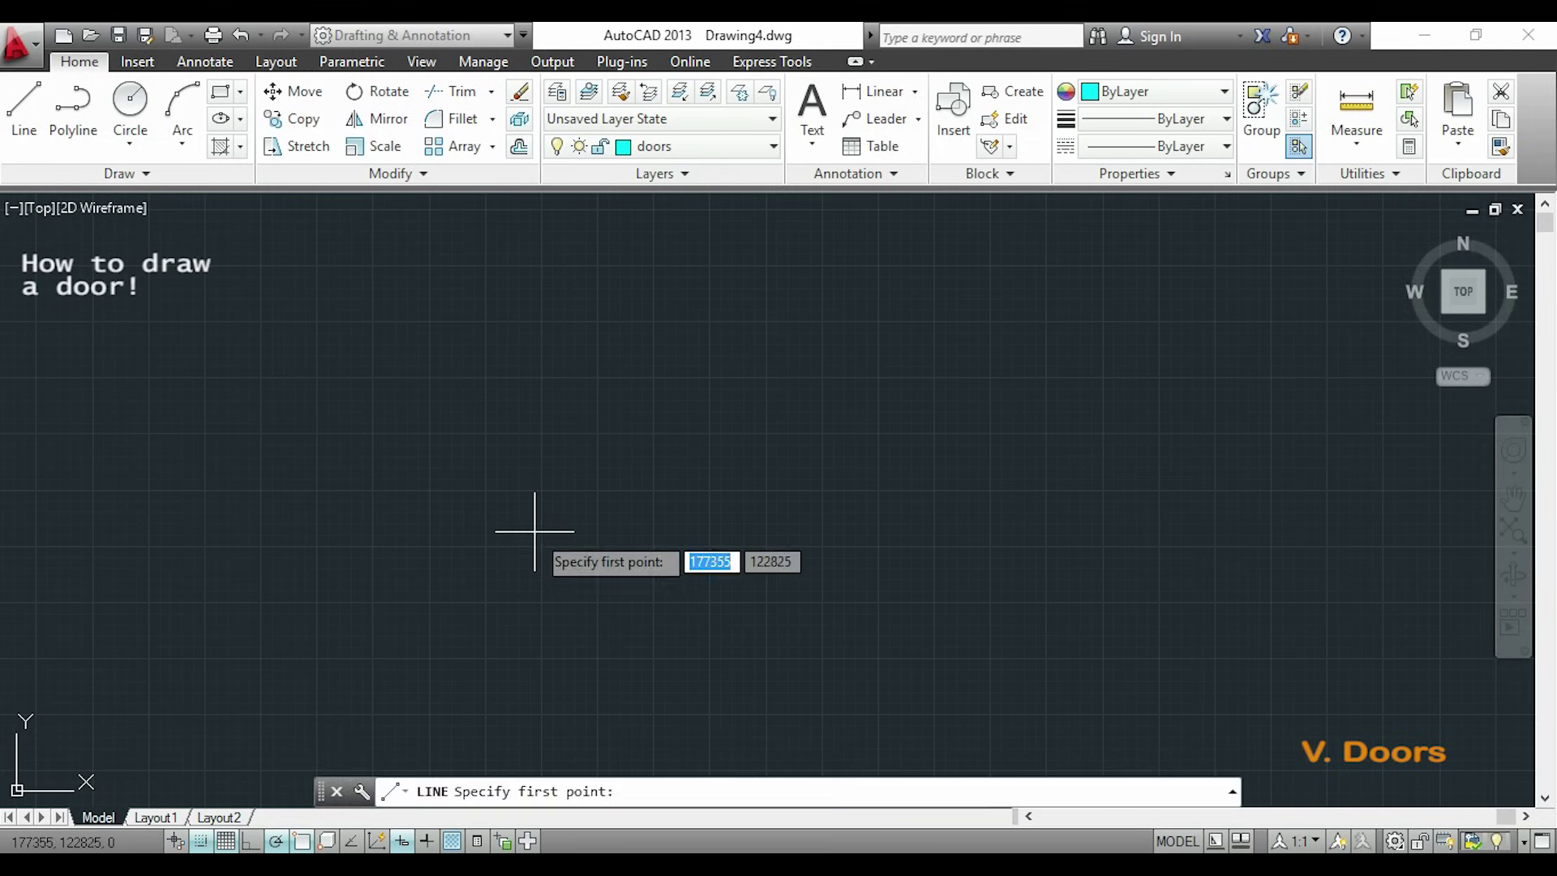
click(548, 478)
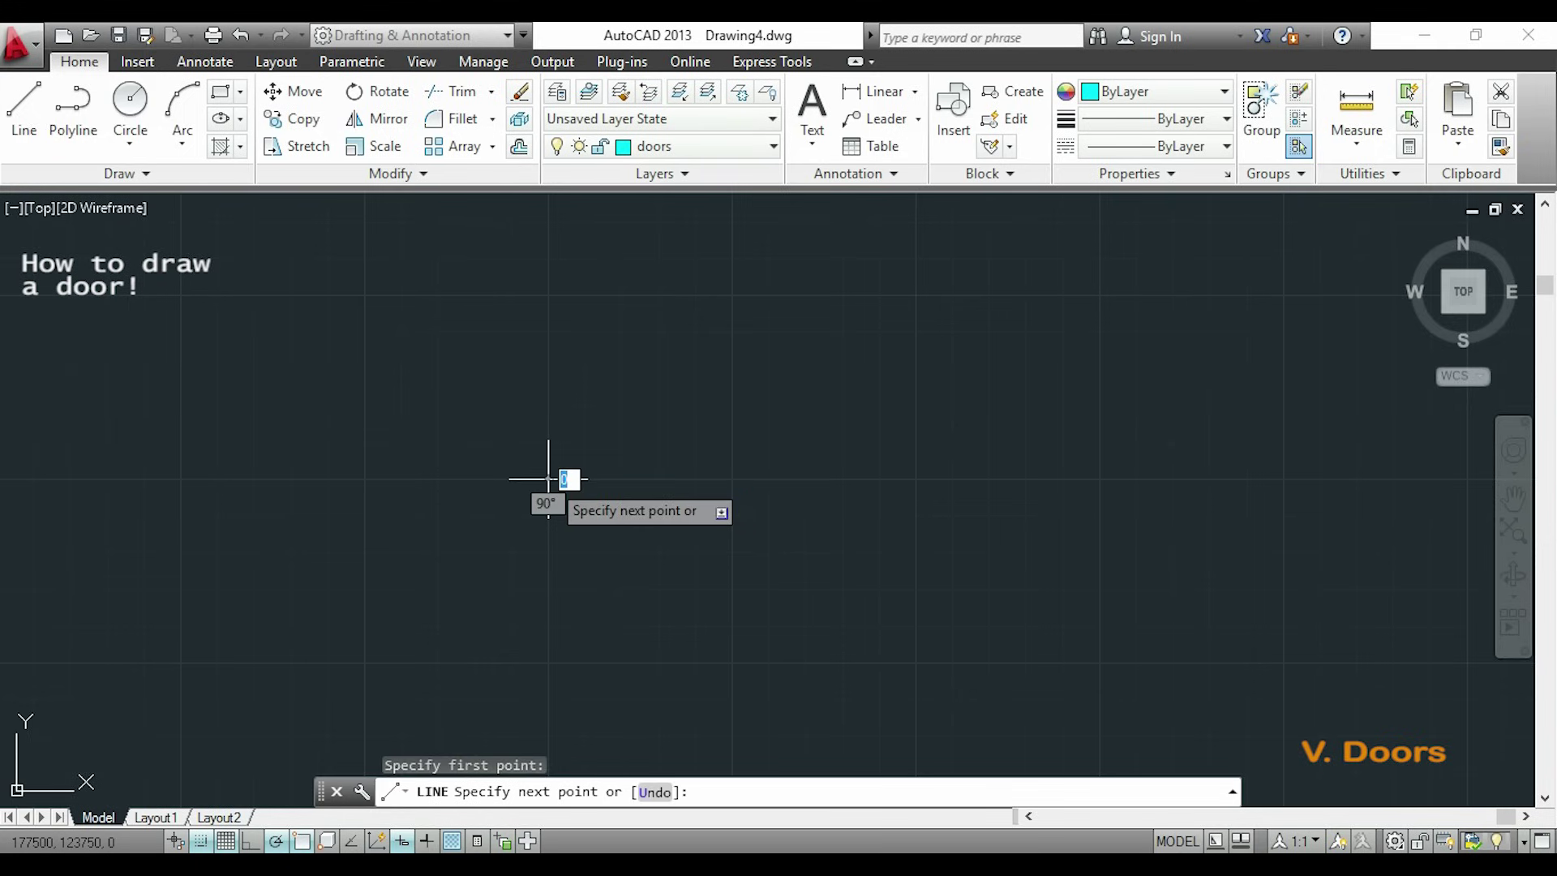
text(50)
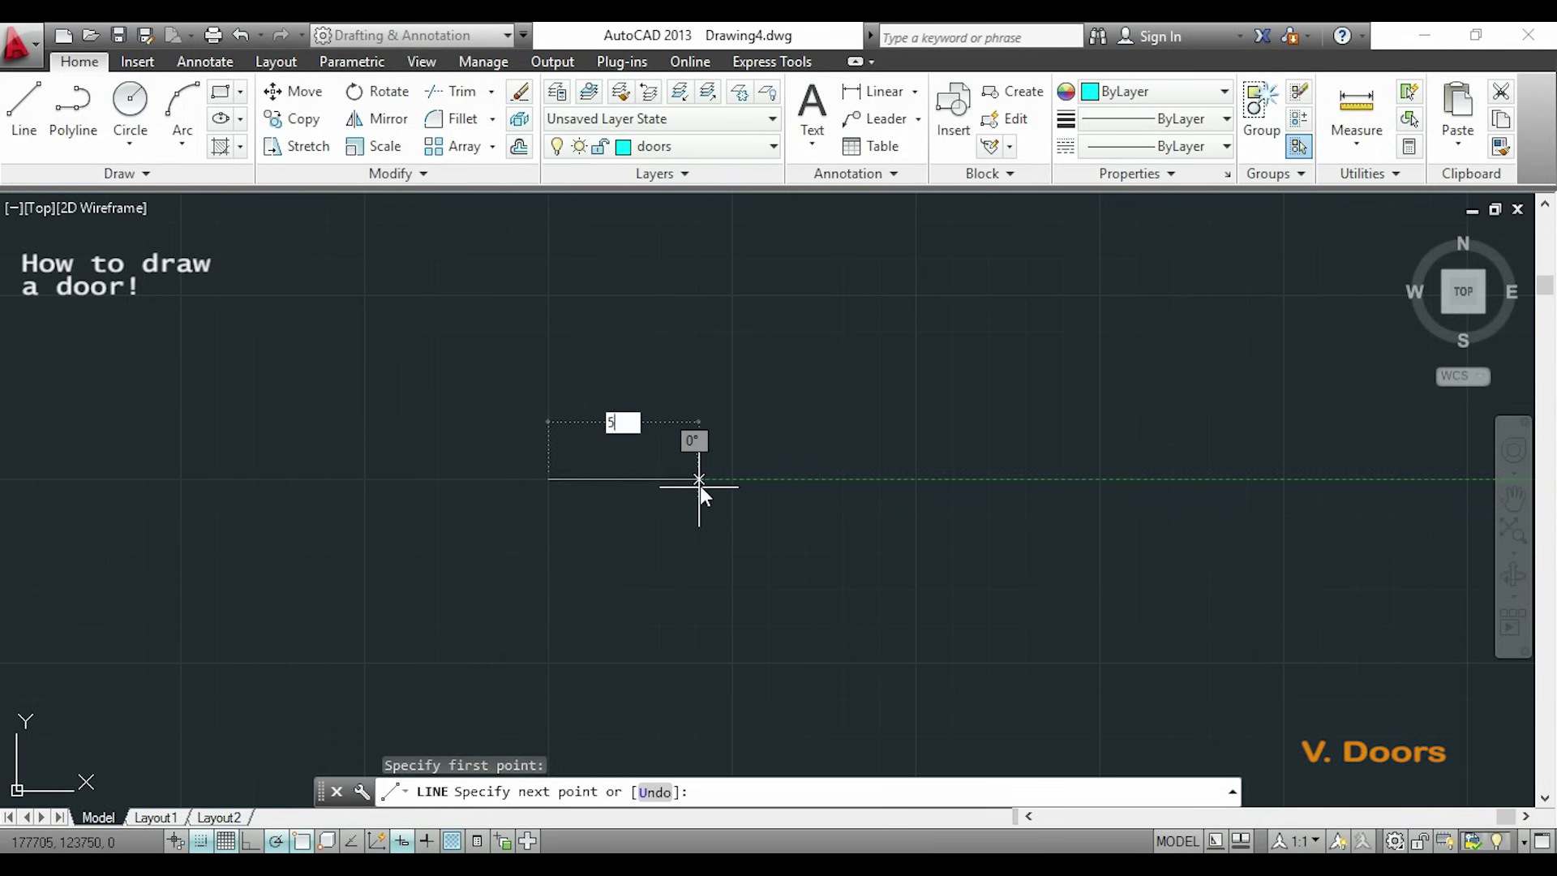
key(Return)
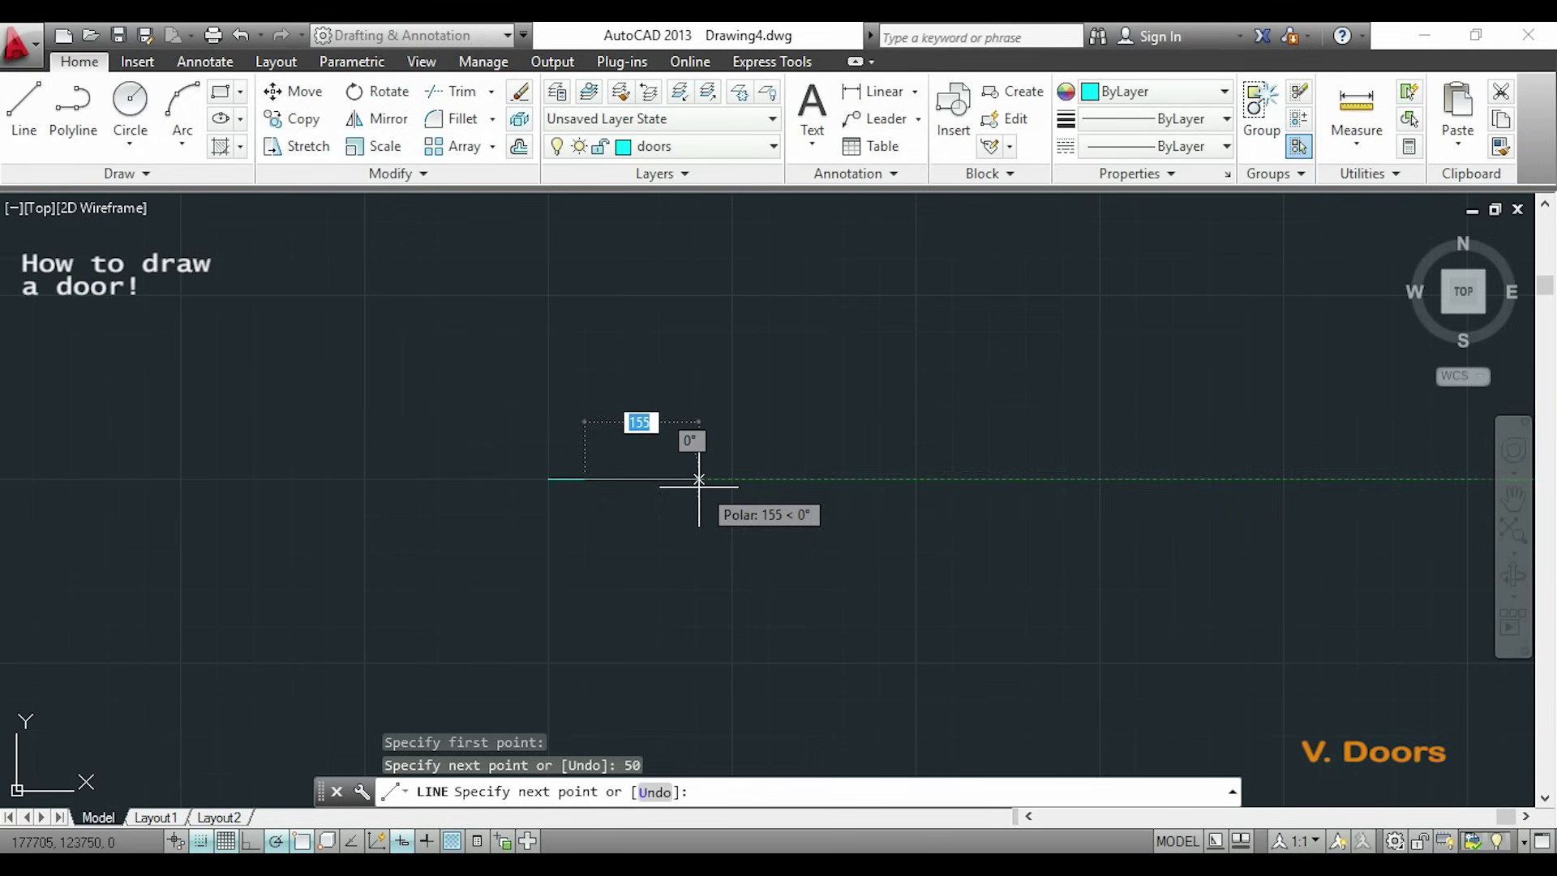
scroll(584, 520, up, 4)
click(573, 508)
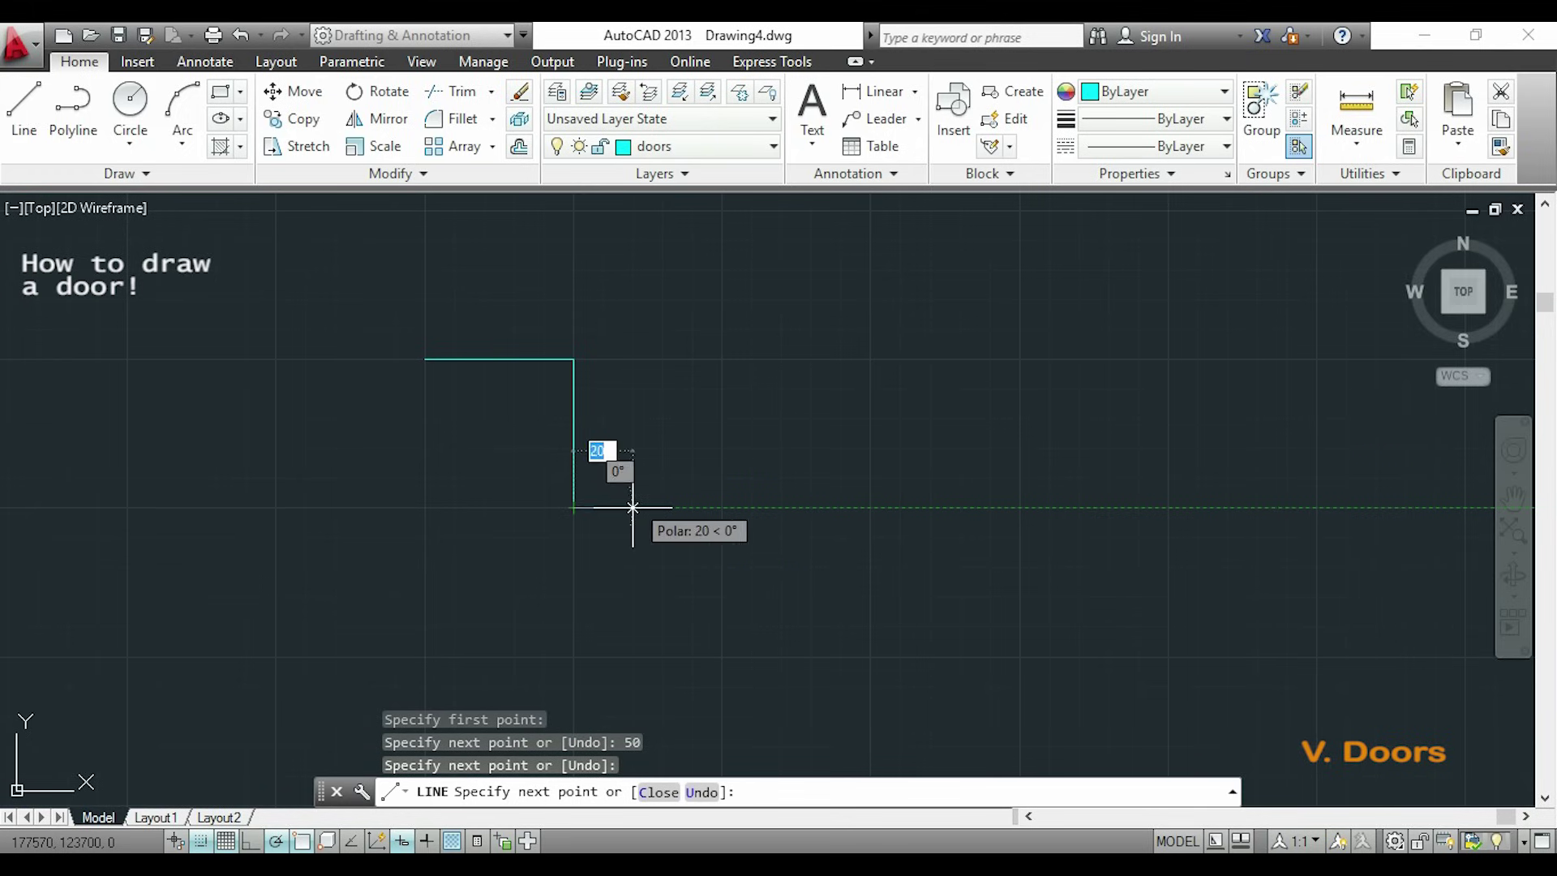
click(632, 507)
click(632, 657)
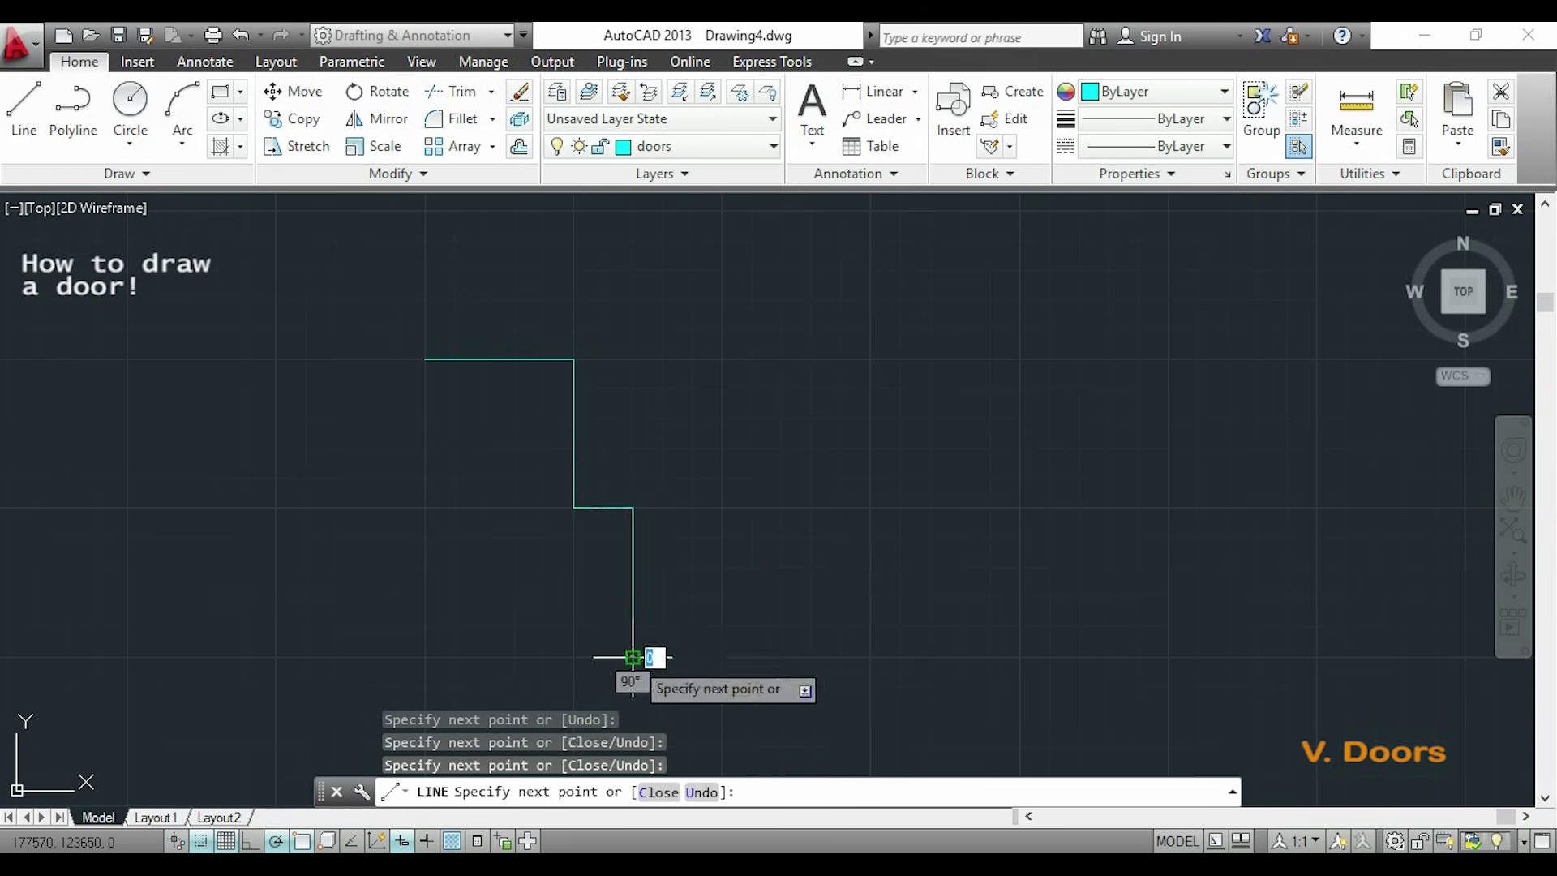
click(424, 657)
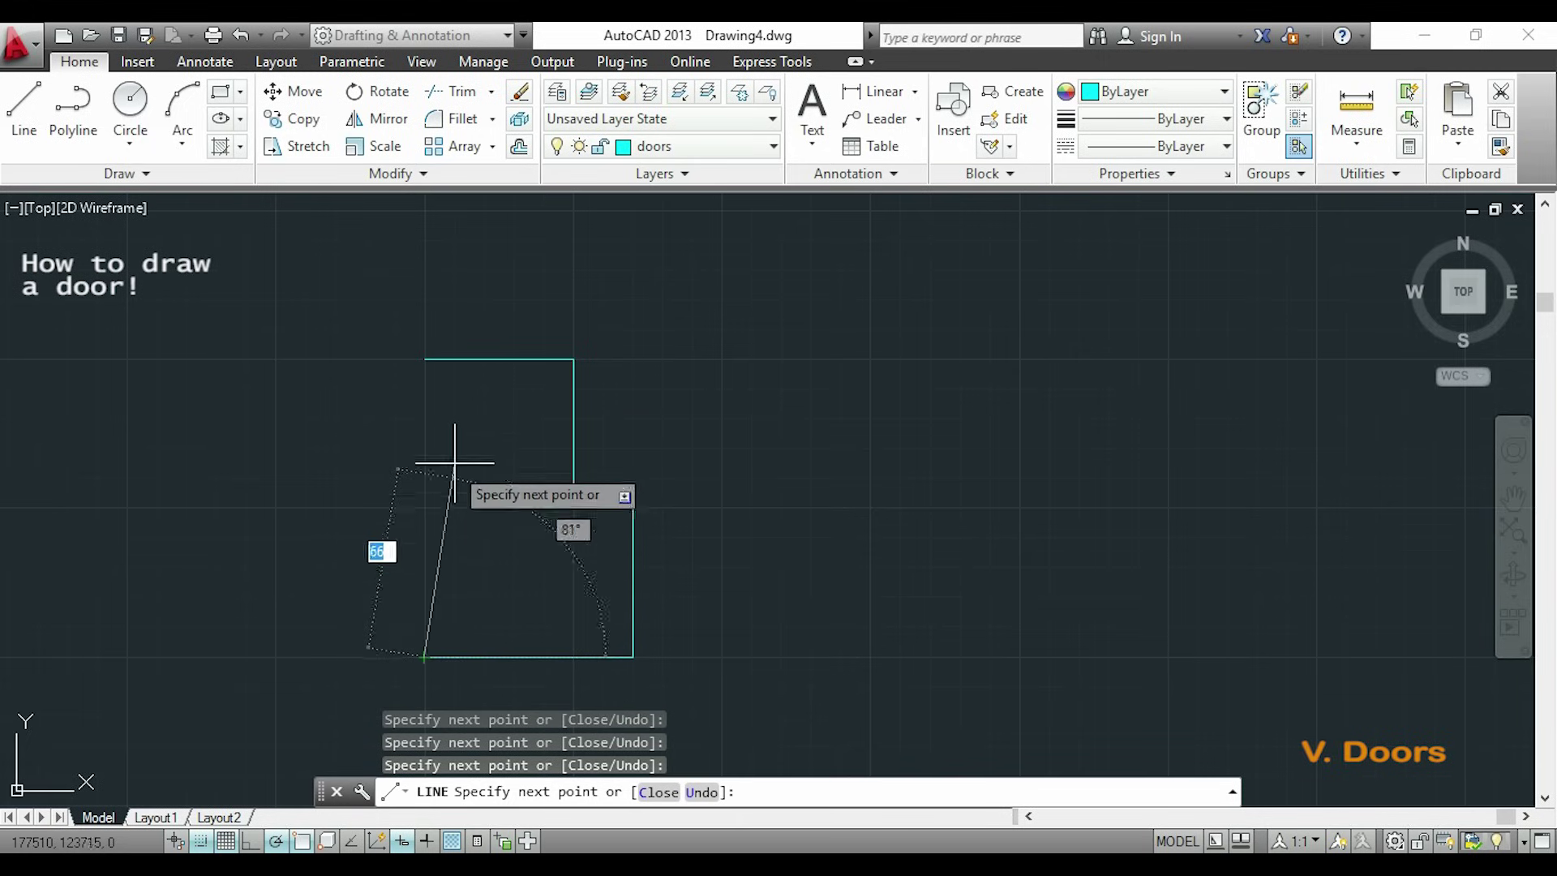
click(424, 358)
key(Escape)
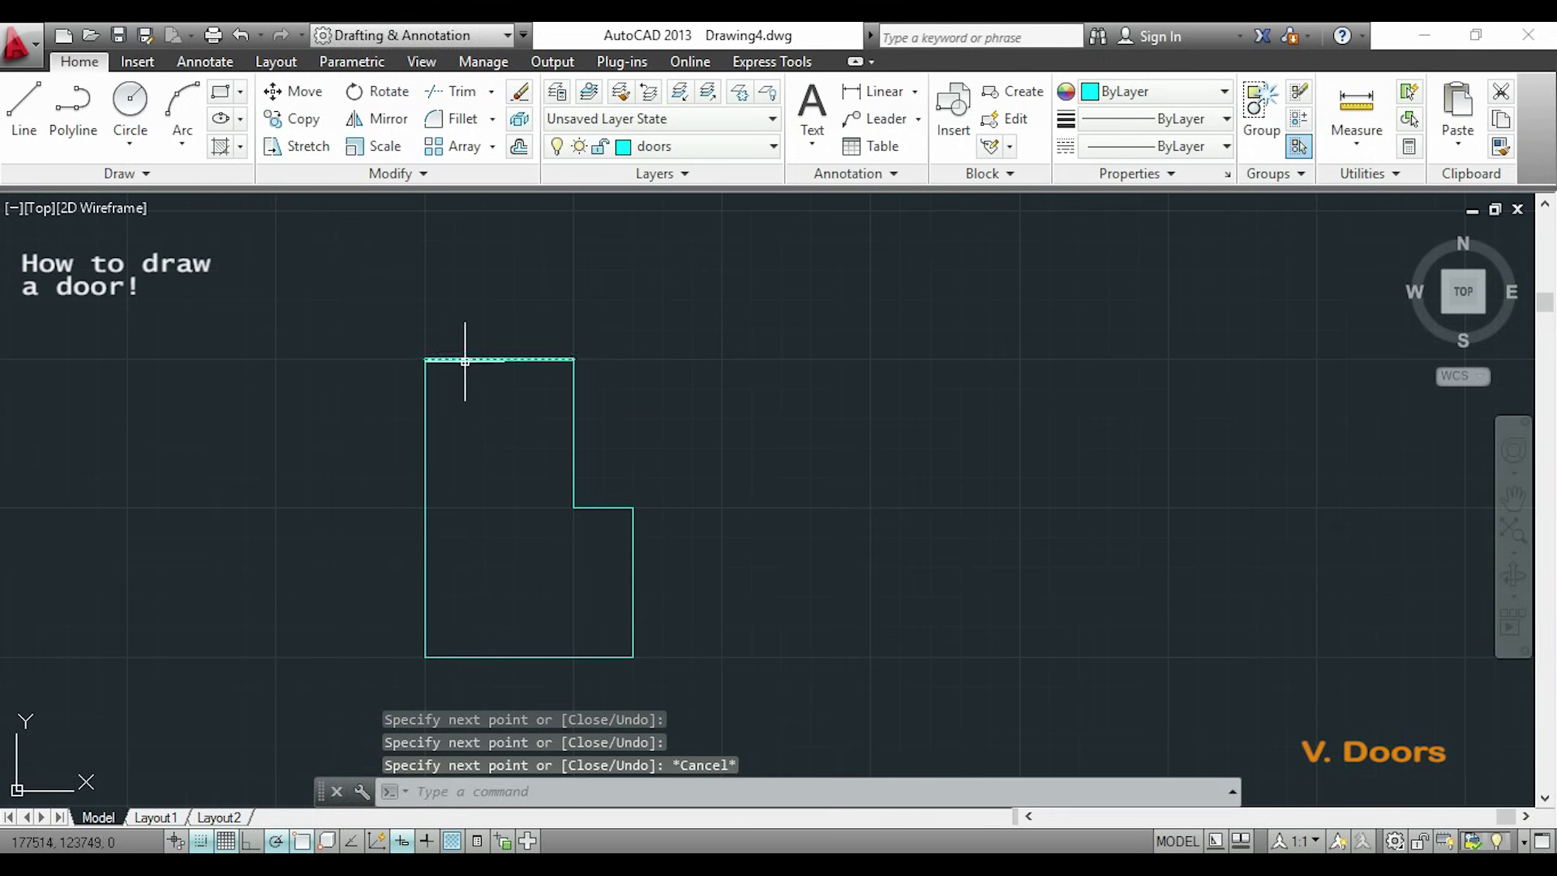
- Draw the door leaf as lines 50 wide and 800 high, rising from the jamb's upper-right corner and returning to it
middle_drag(710, 325, 677, 514)
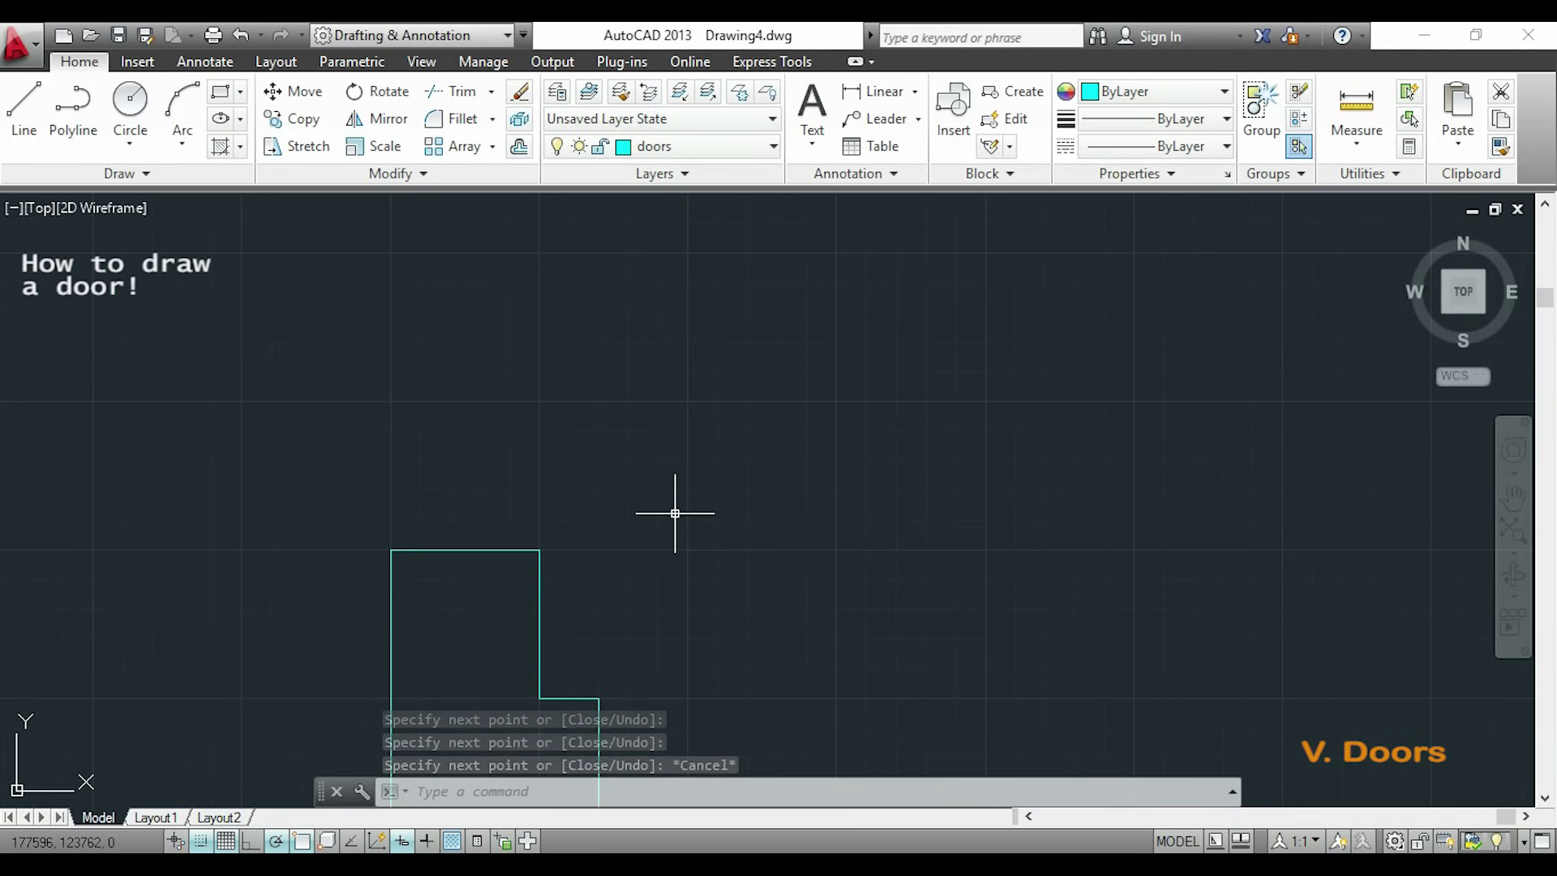
key(Return)
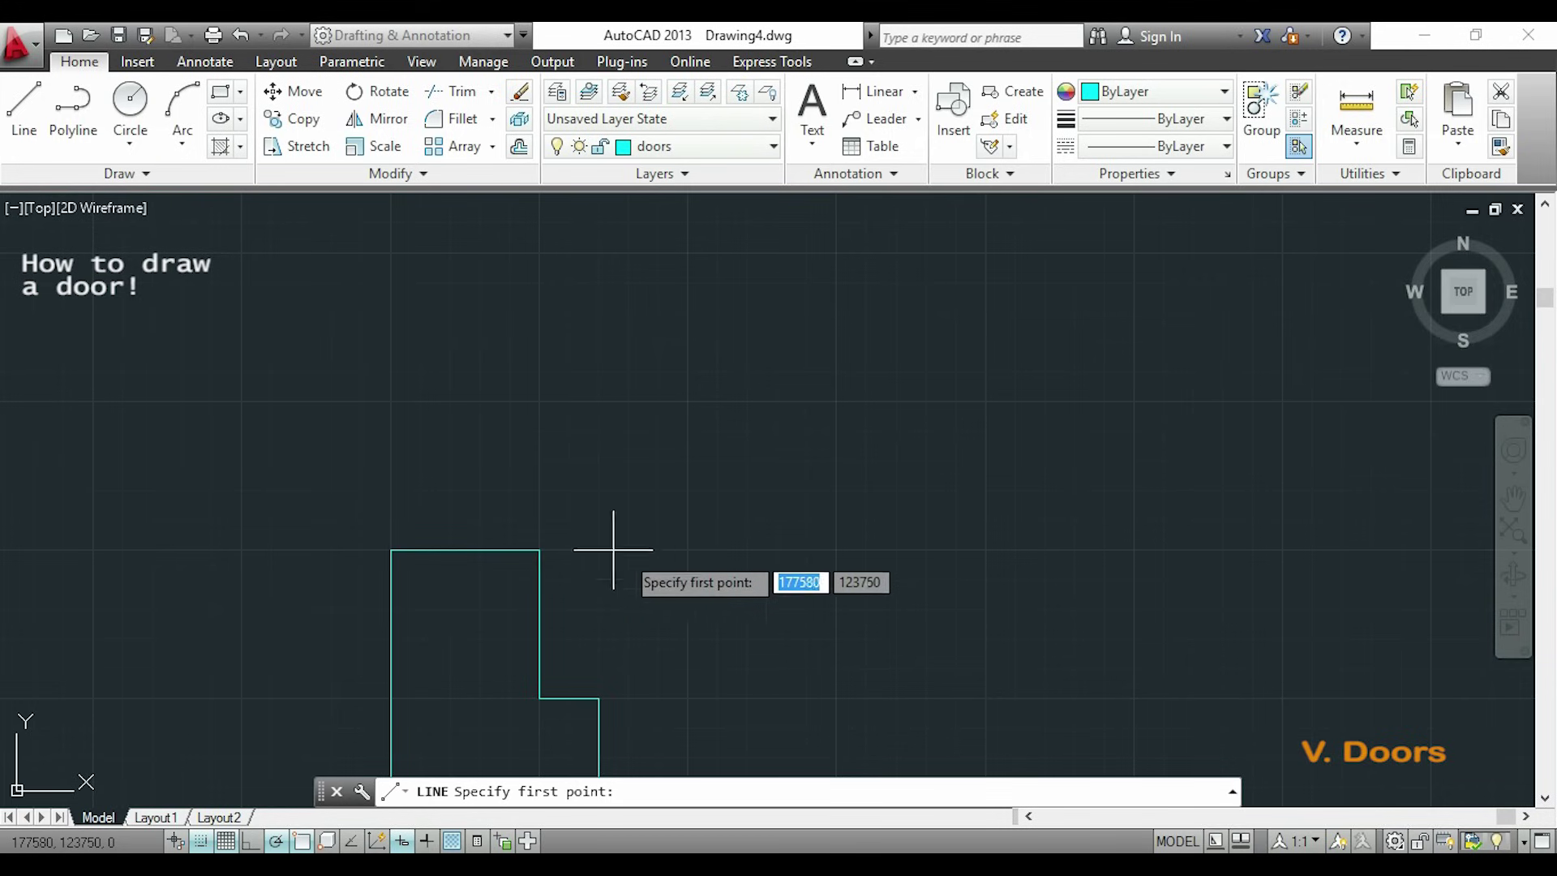
click(540, 550)
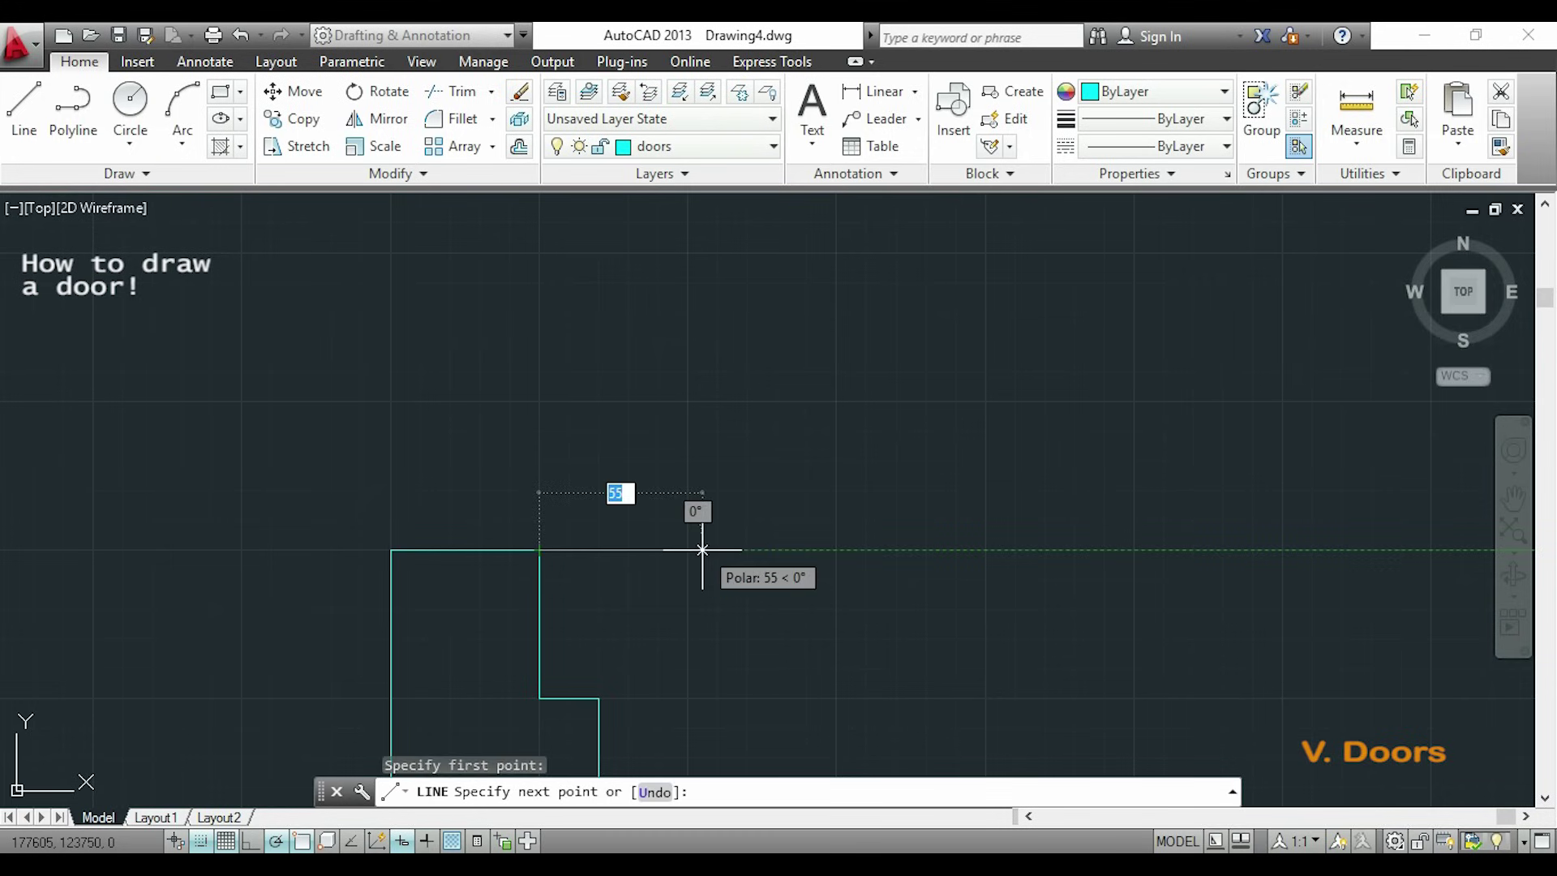
click(687, 550)
middle_drag(688, 324, 673, 565)
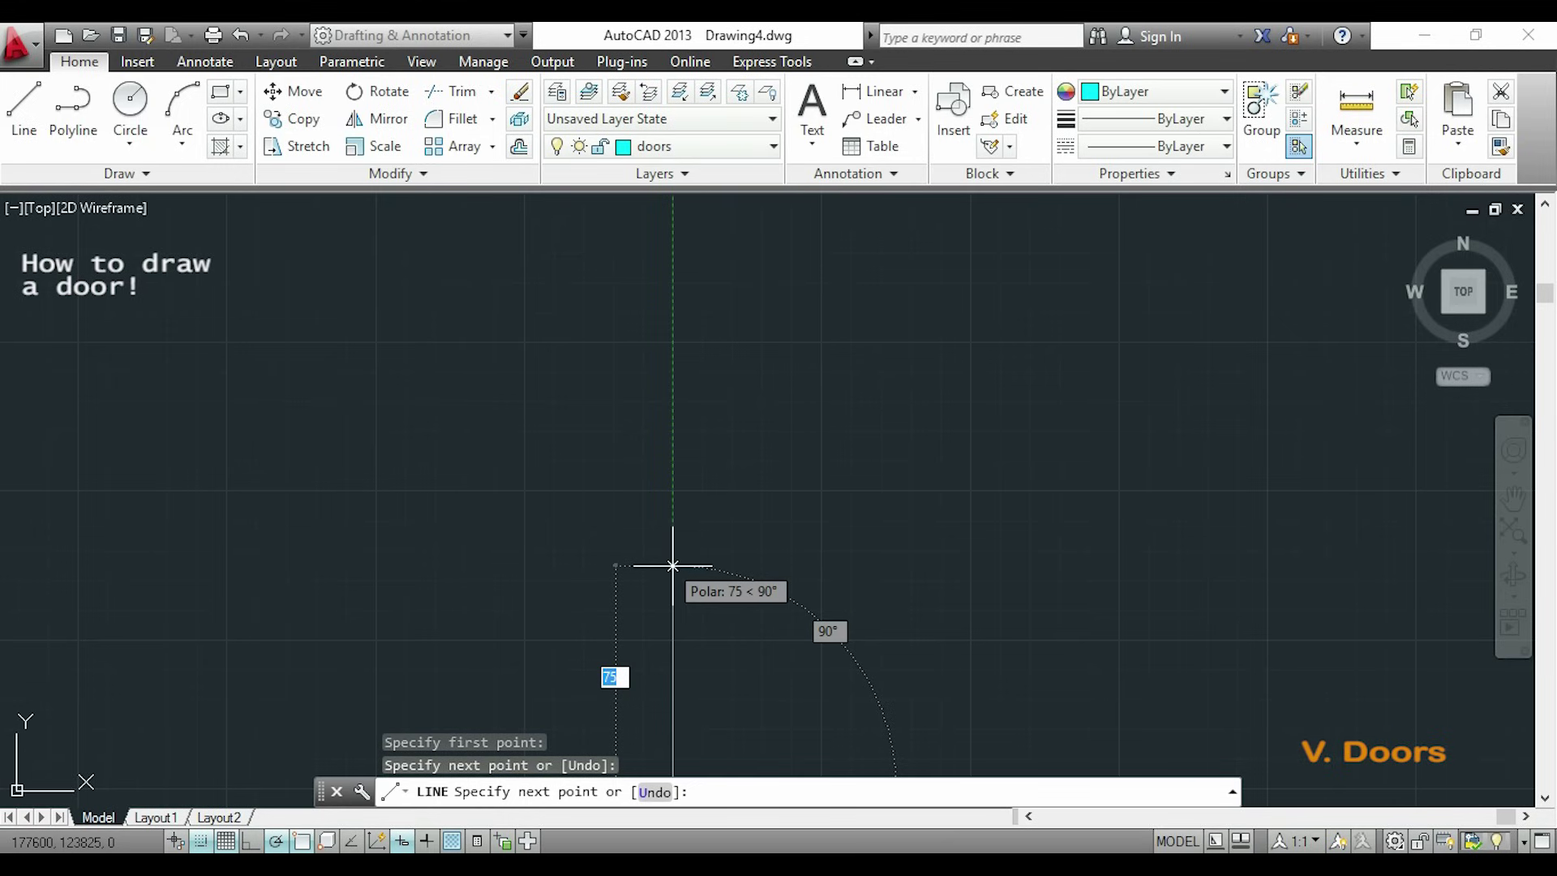
text(800)
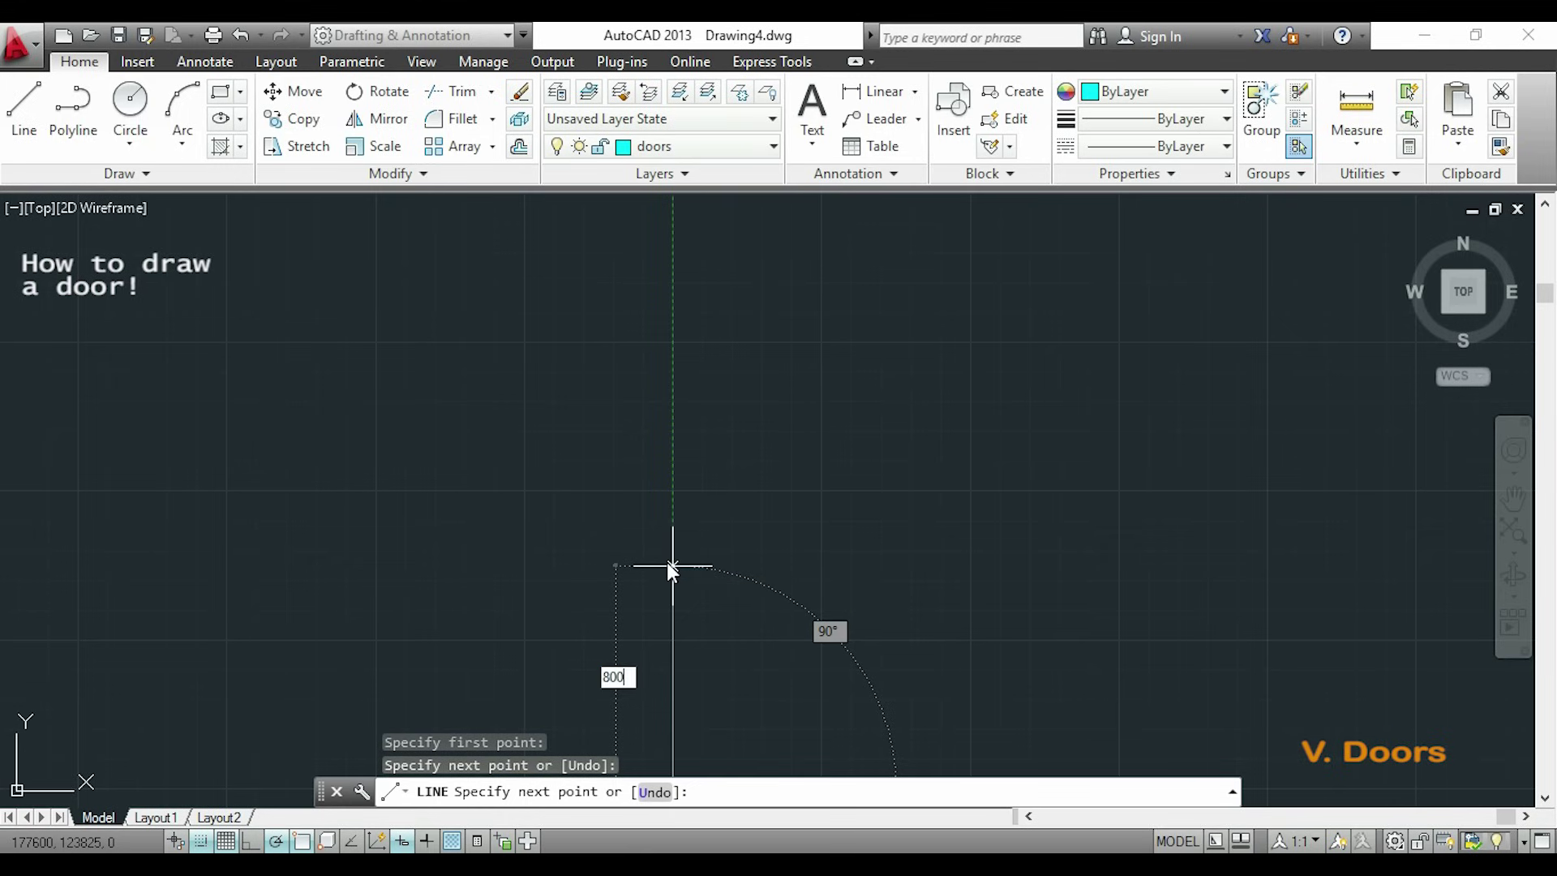
key(Return)
scroll(669, 559, down, 3)
scroll(669, 559, down, 1)
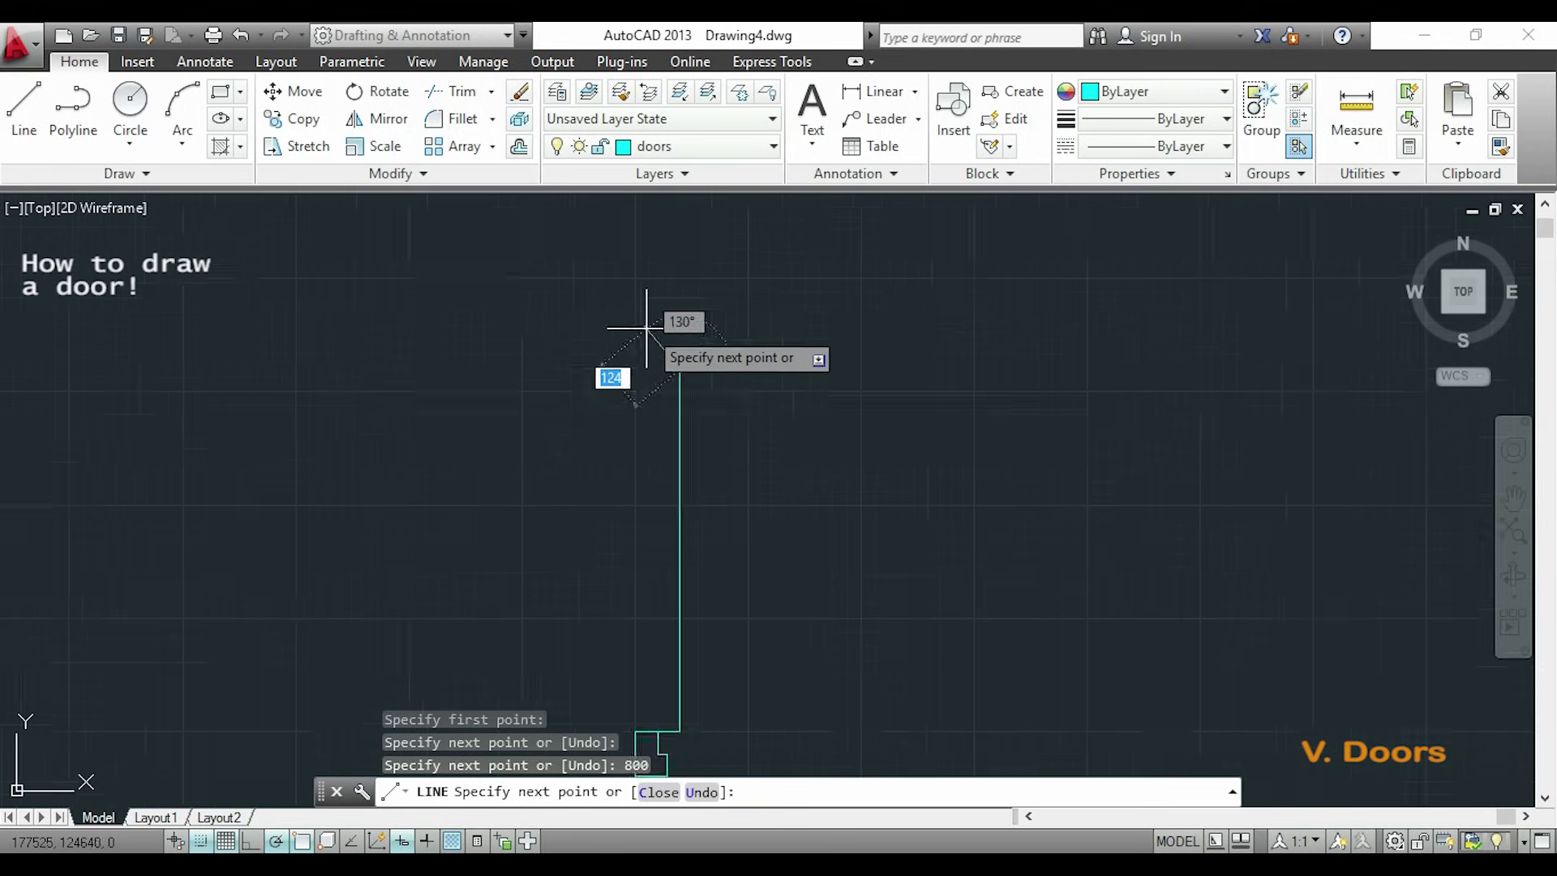
scroll(659, 352, up, 6)
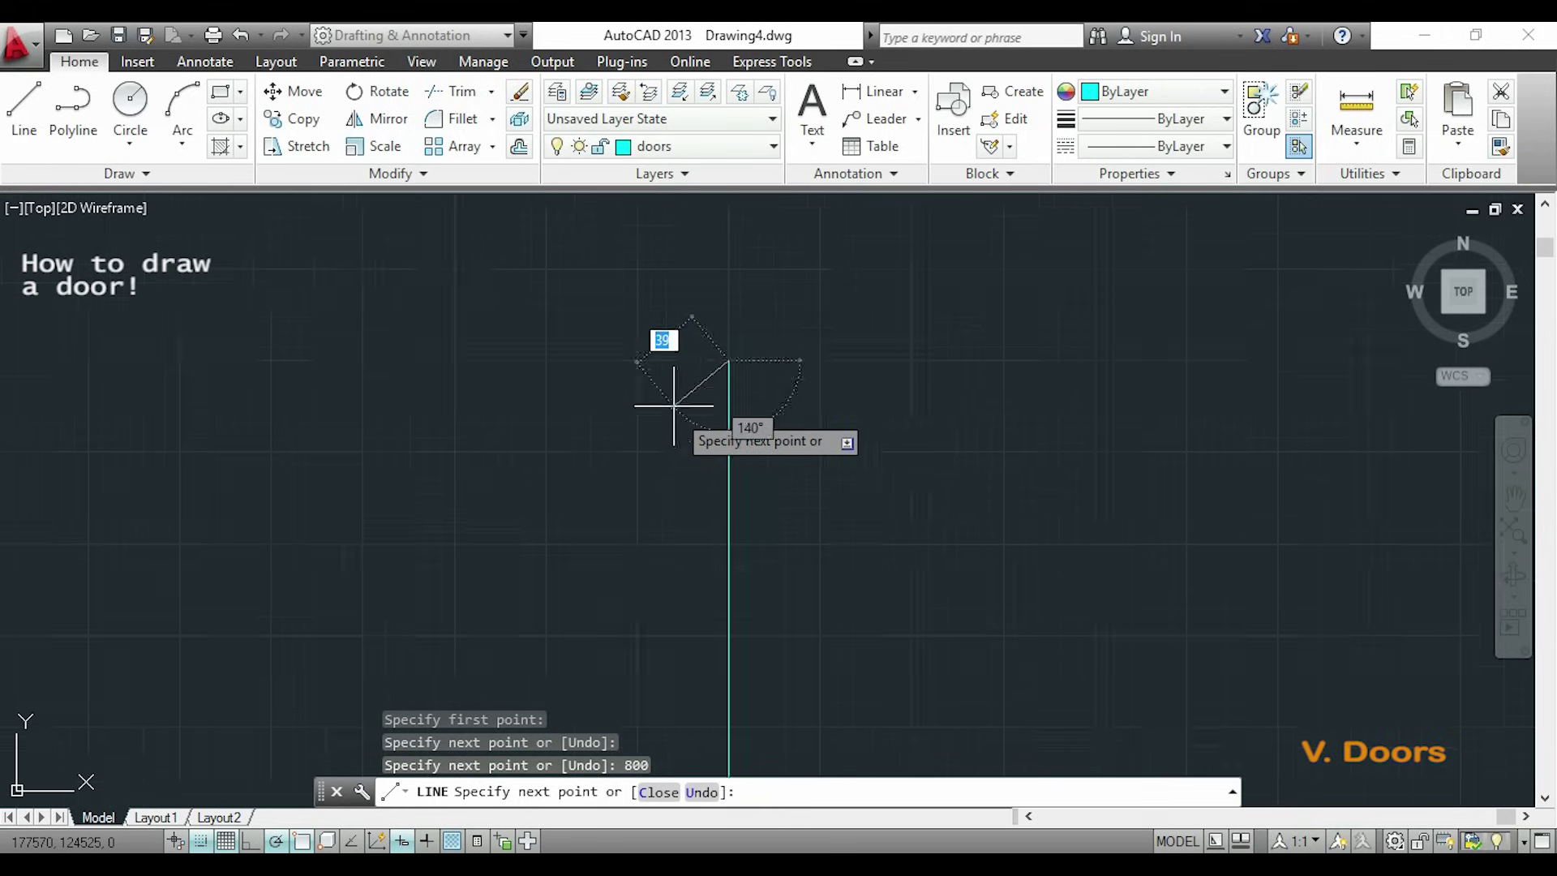
click(575, 282)
scroll(654, 486, down, 5)
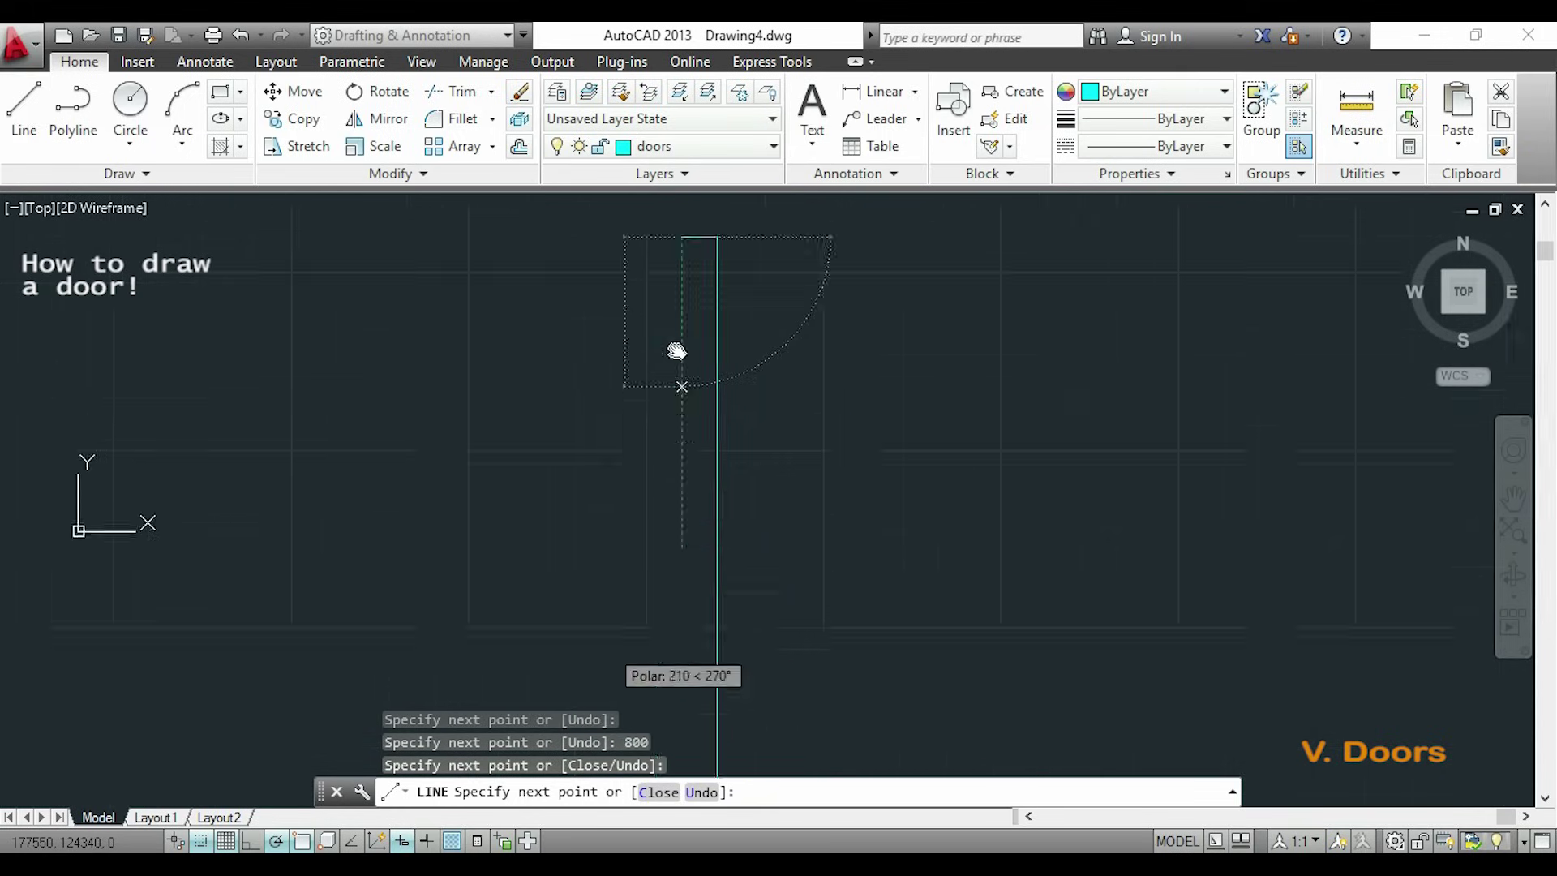
click(692, 742)
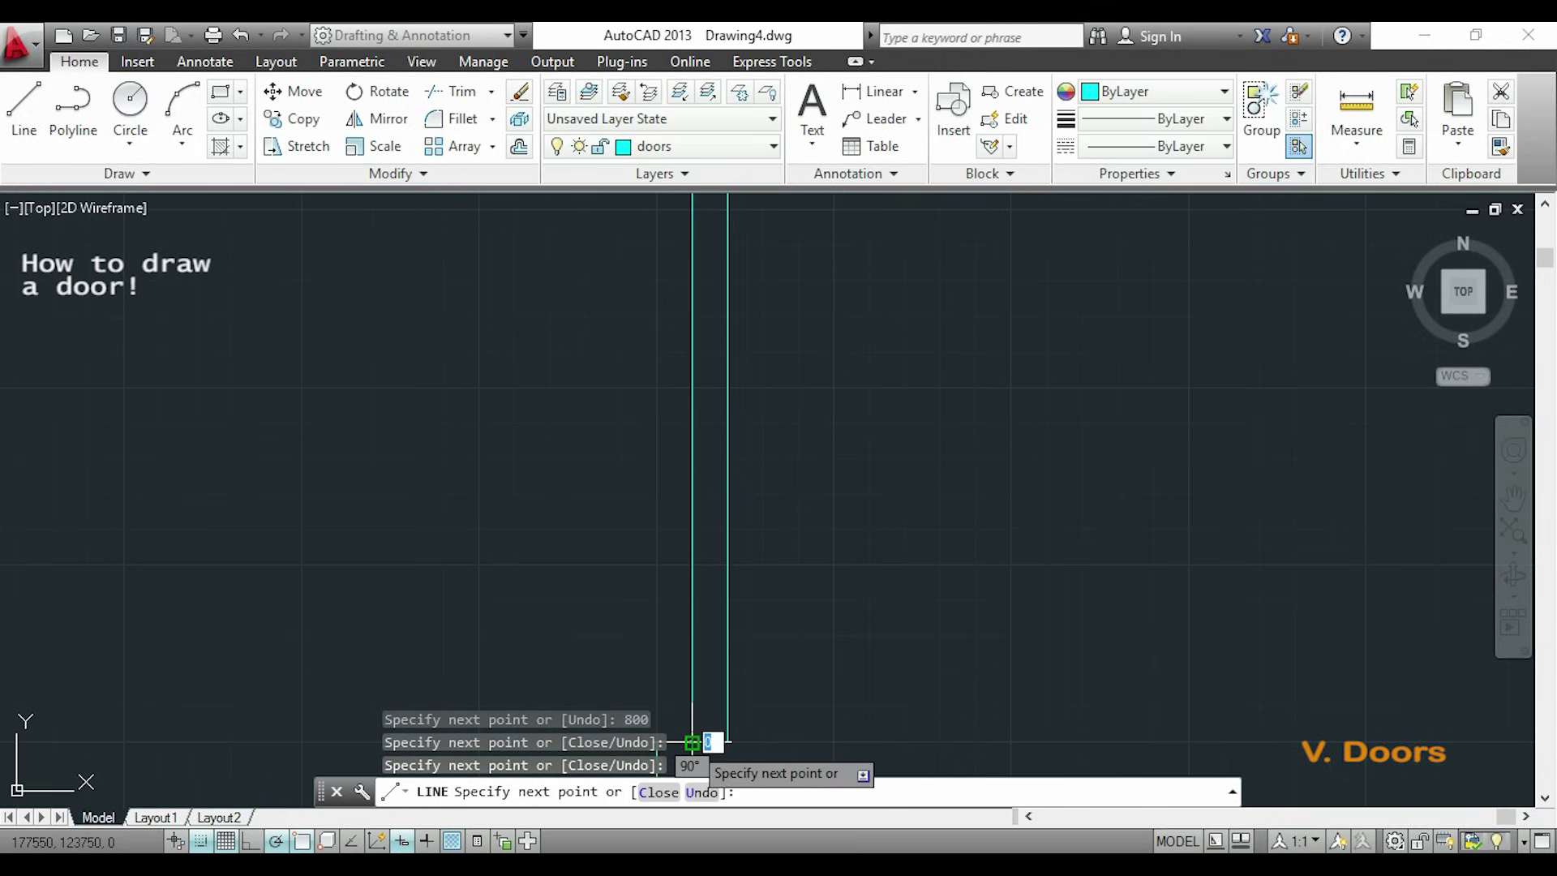
key(Escape)
- Draw a horizontal line 800 long to the right from the door leaf's lower-left corner
middle_drag(813, 695, 675, 477)
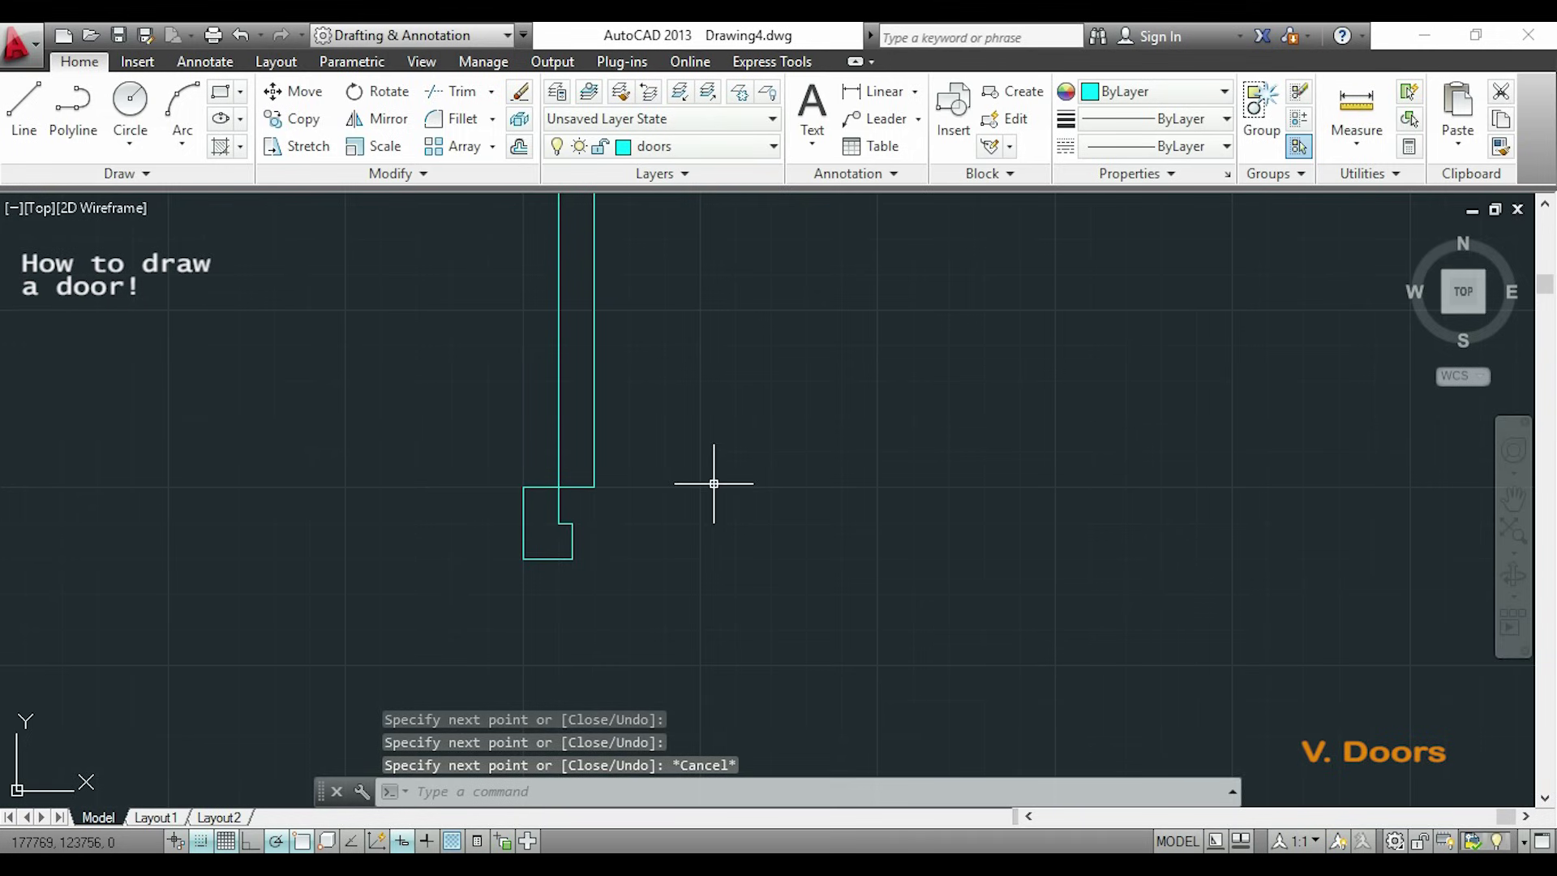
text(l)
key(Return)
scroll(712, 484, up, 4)
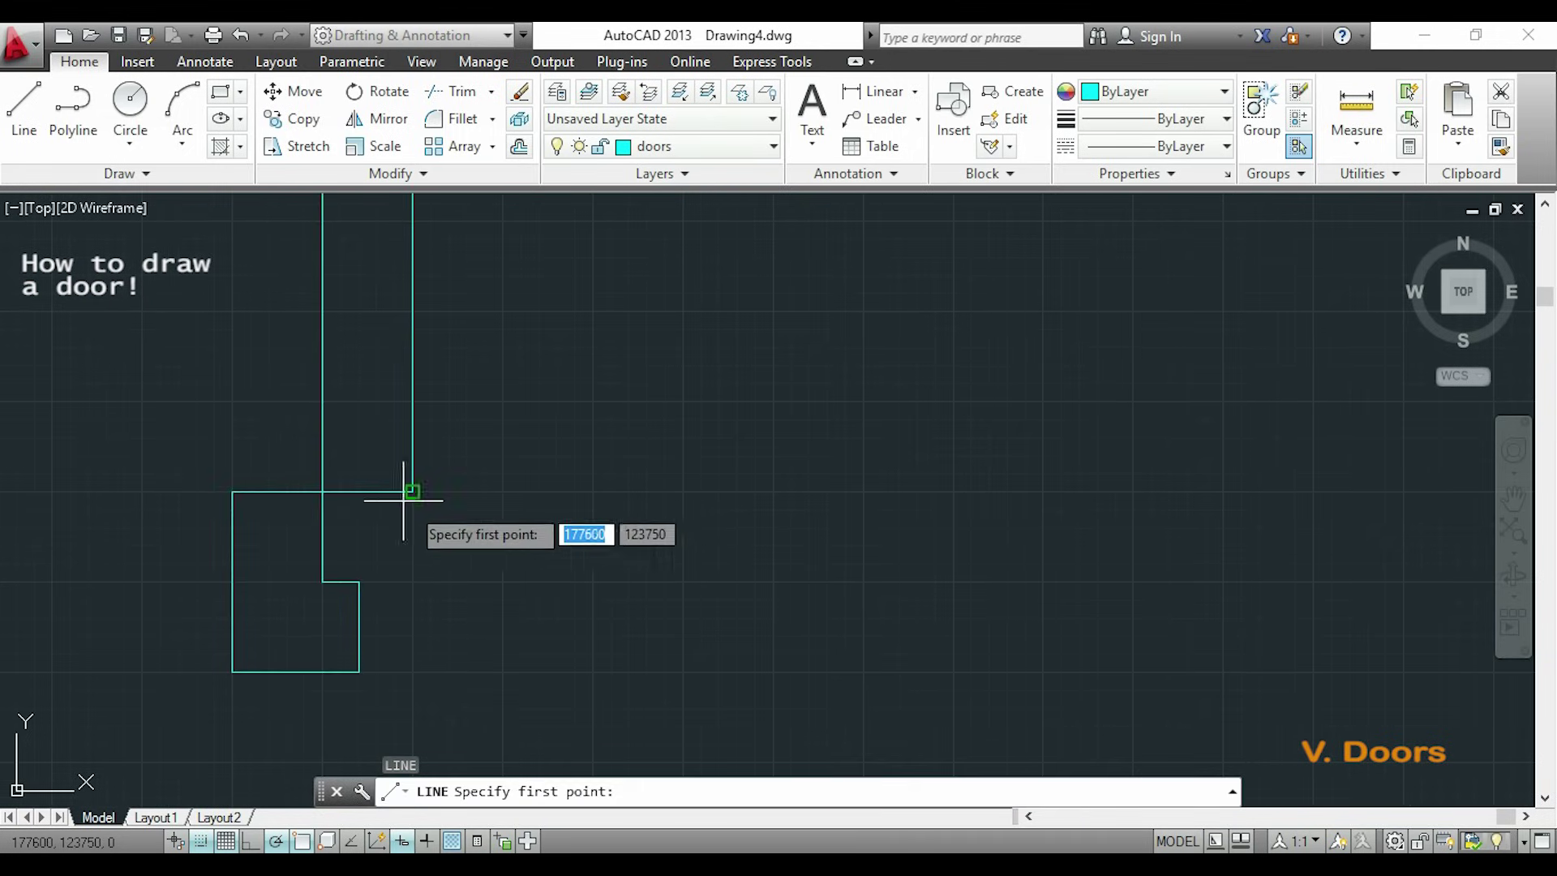
click(322, 491)
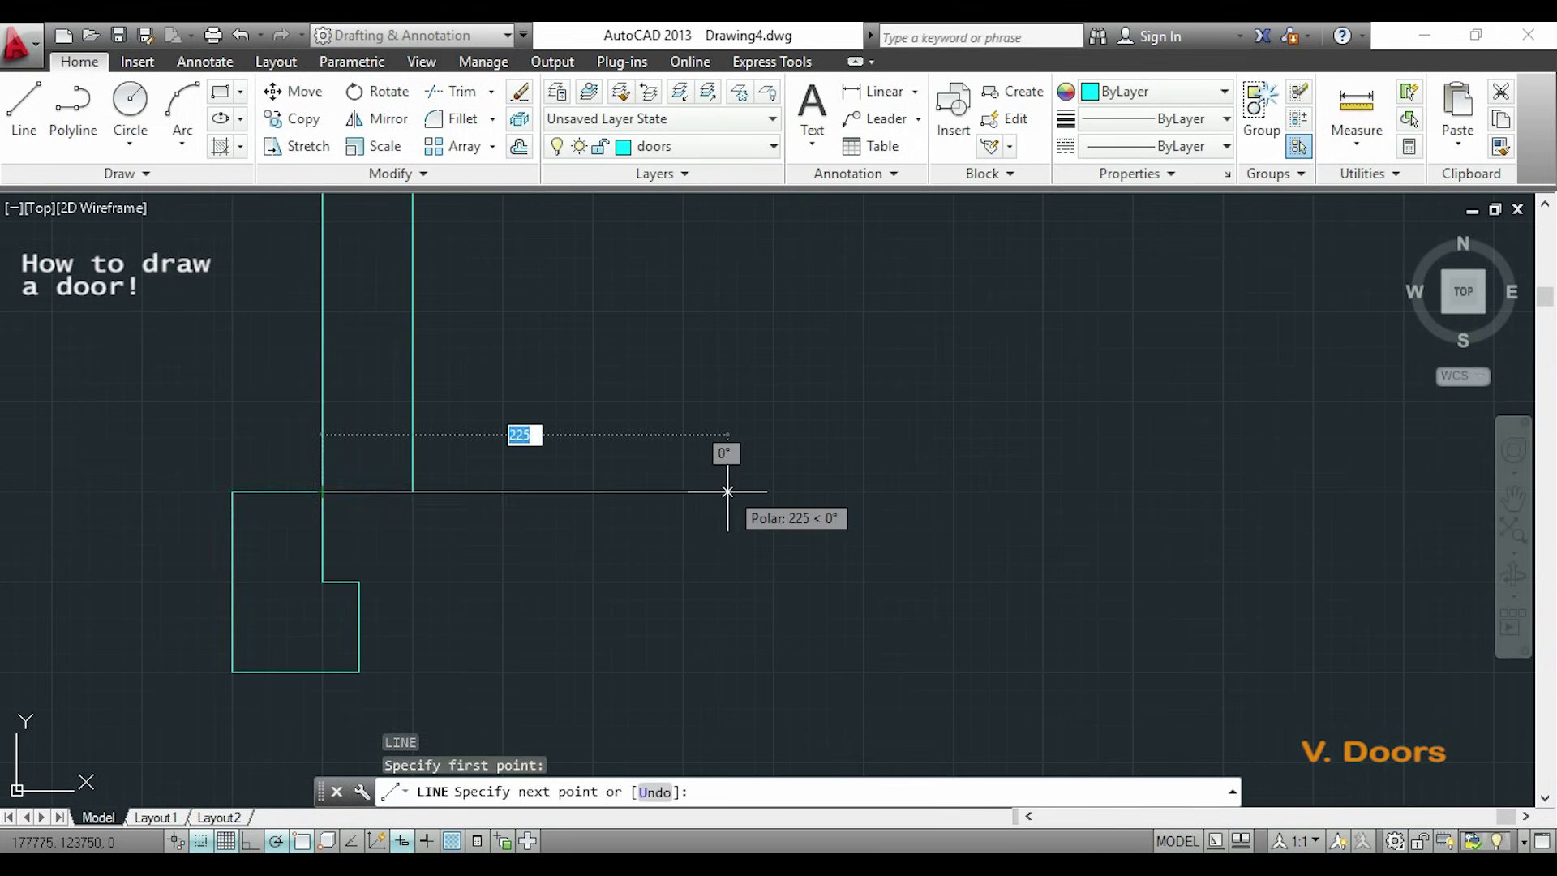
text(800)
key(Return)
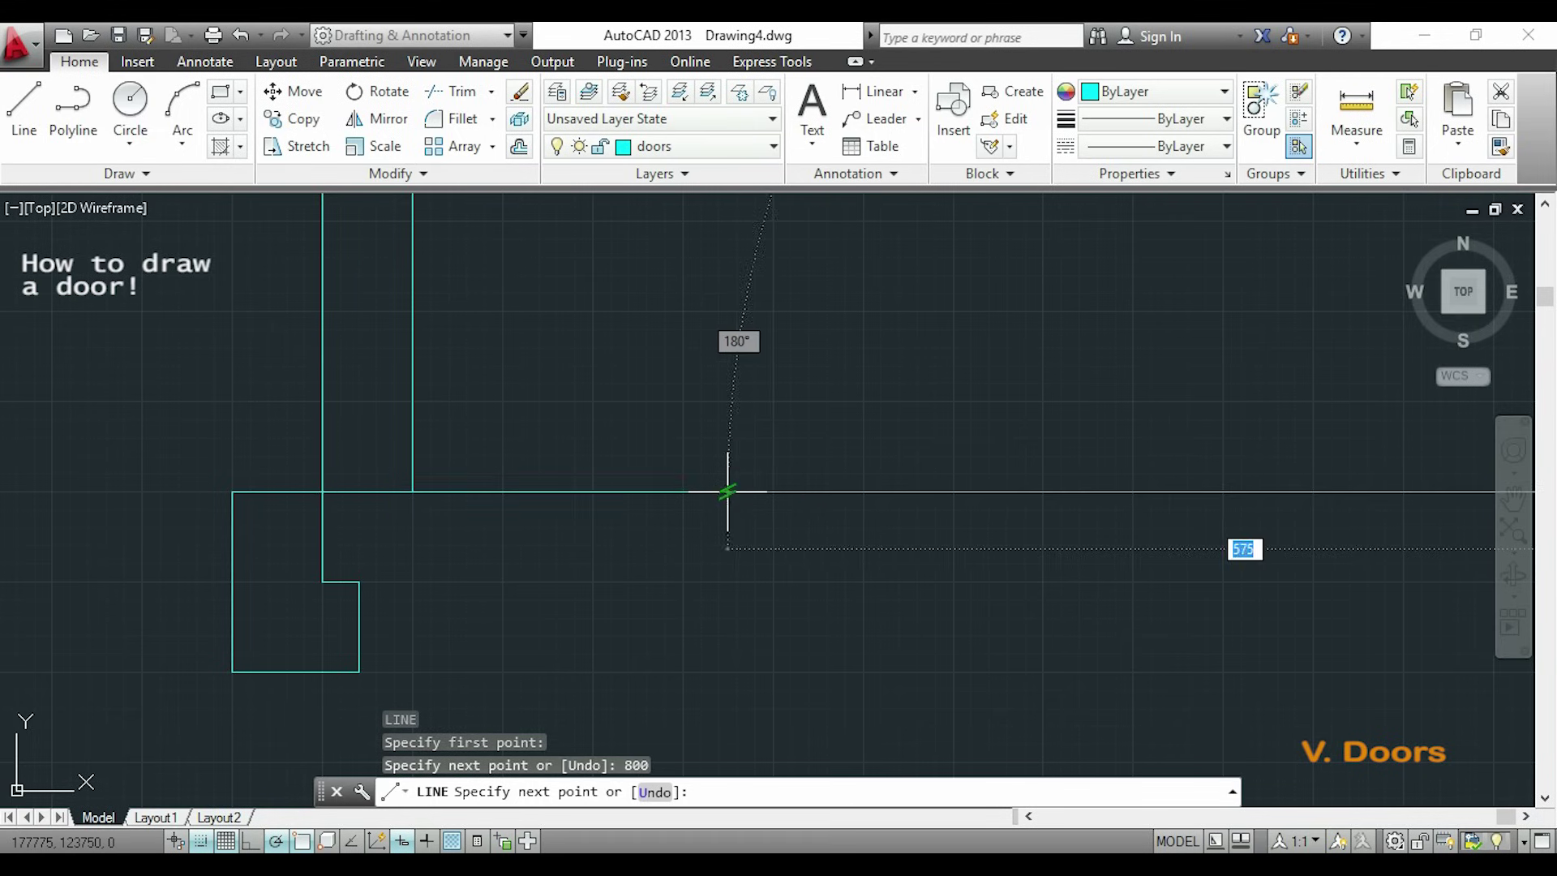
key(Escape)
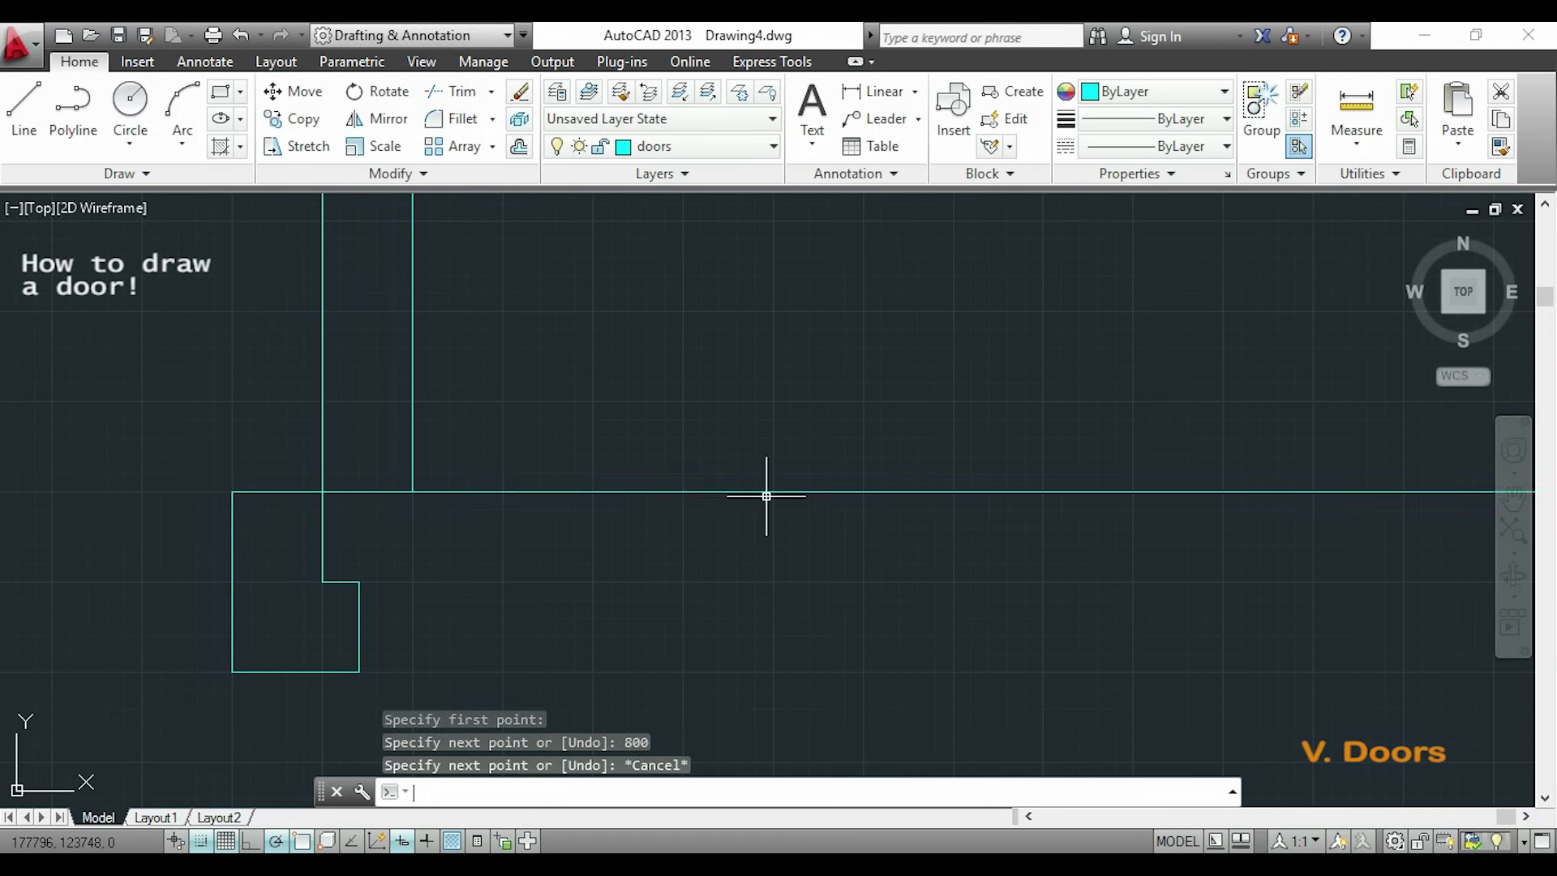
- Mirror the stepped door jamb about a vertical axis through the midpoint of the horizontal 800 line, keeping the original
scroll(819, 578, down, 4)
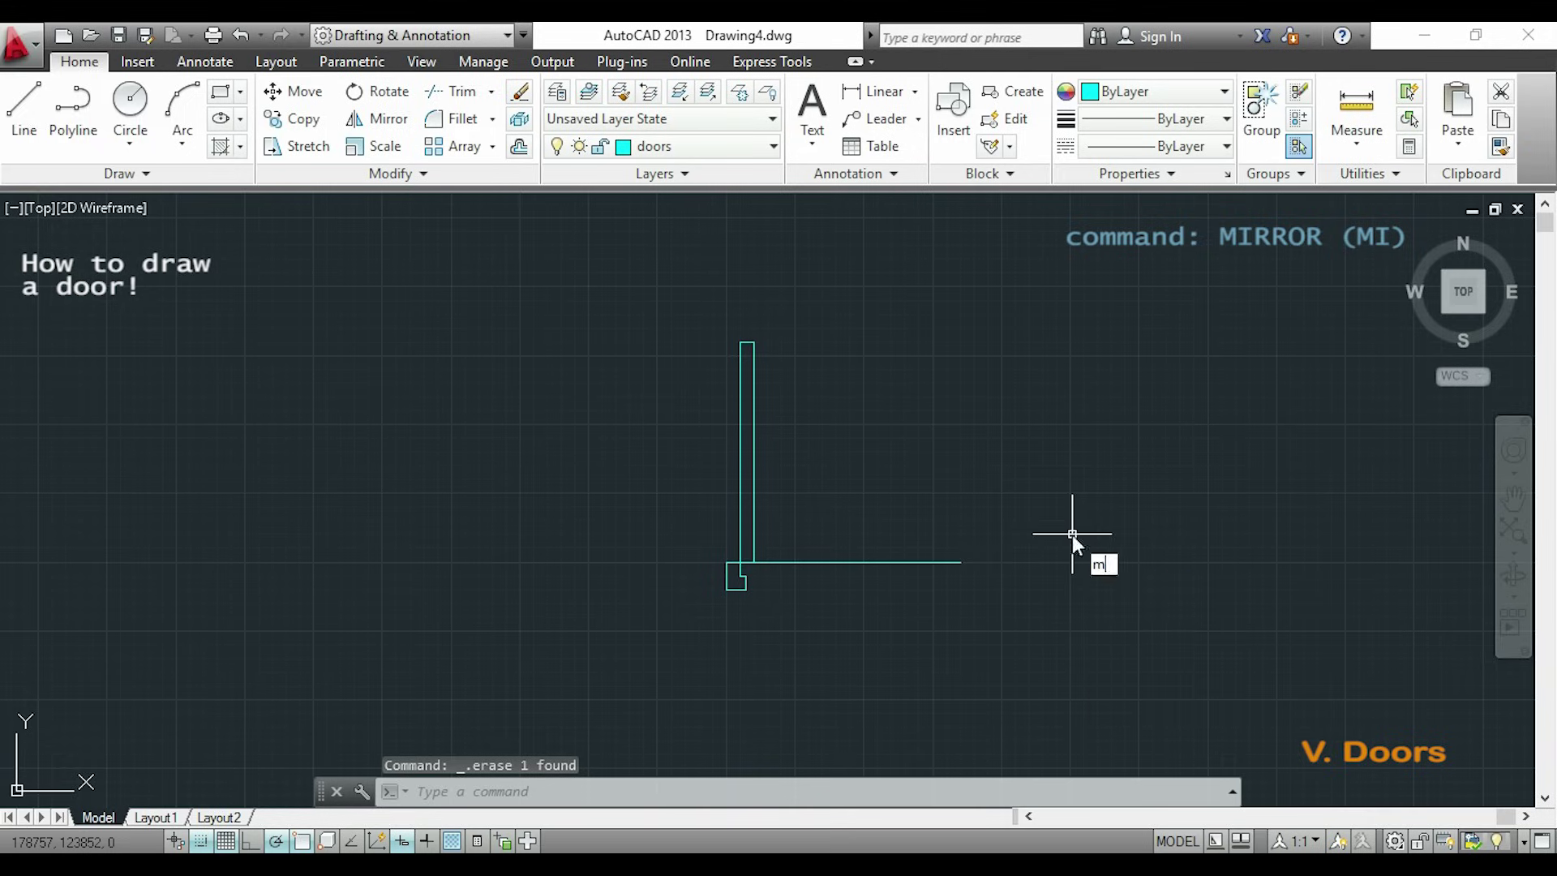
text(i)
key(Return)
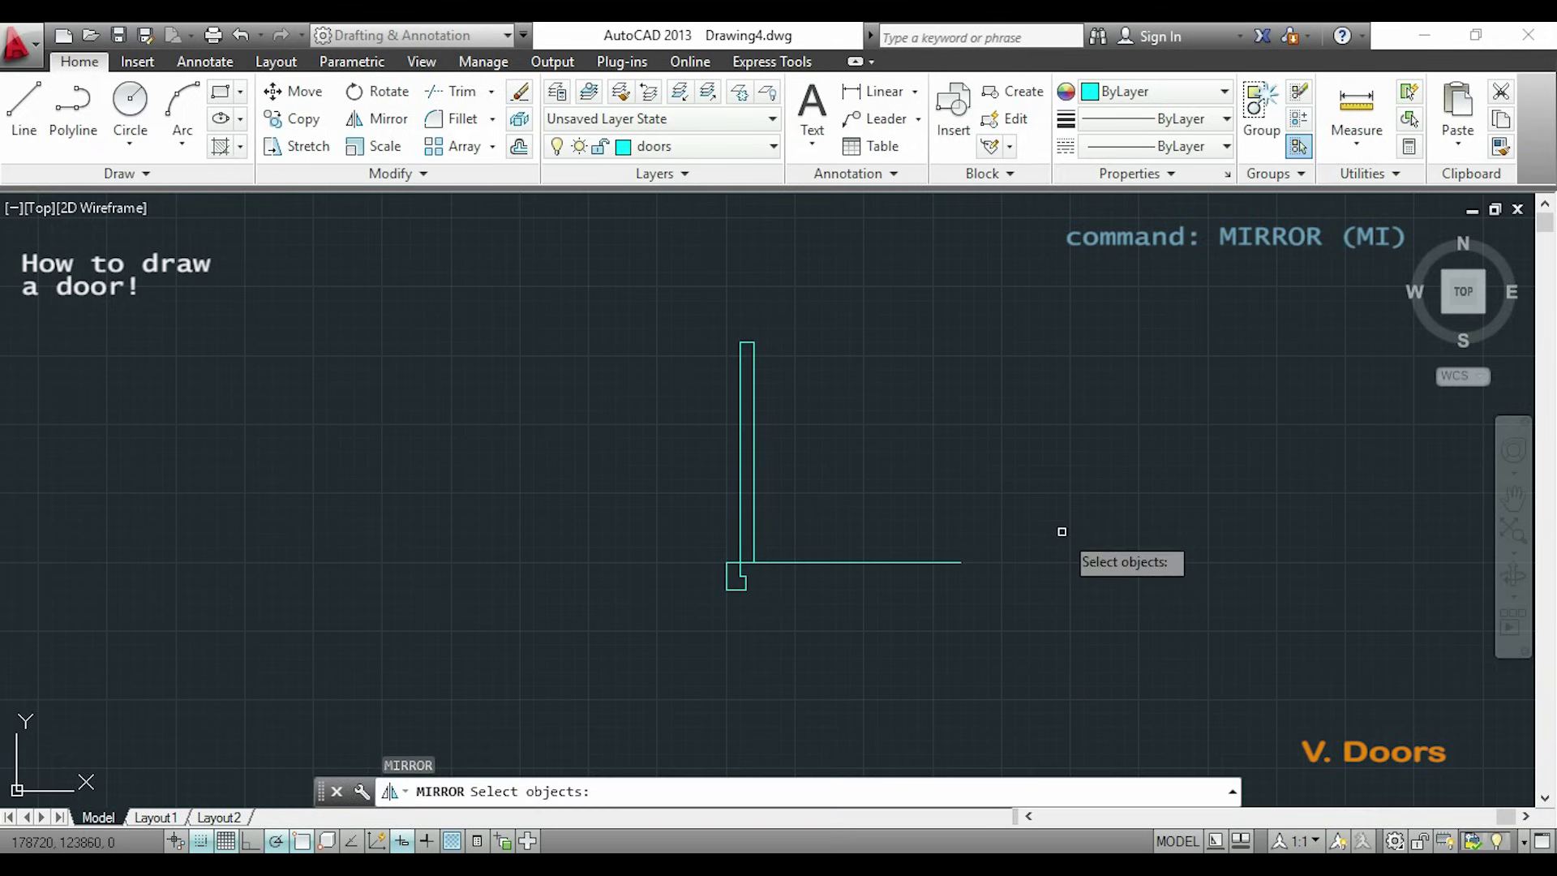
scroll(697, 611, up, 4)
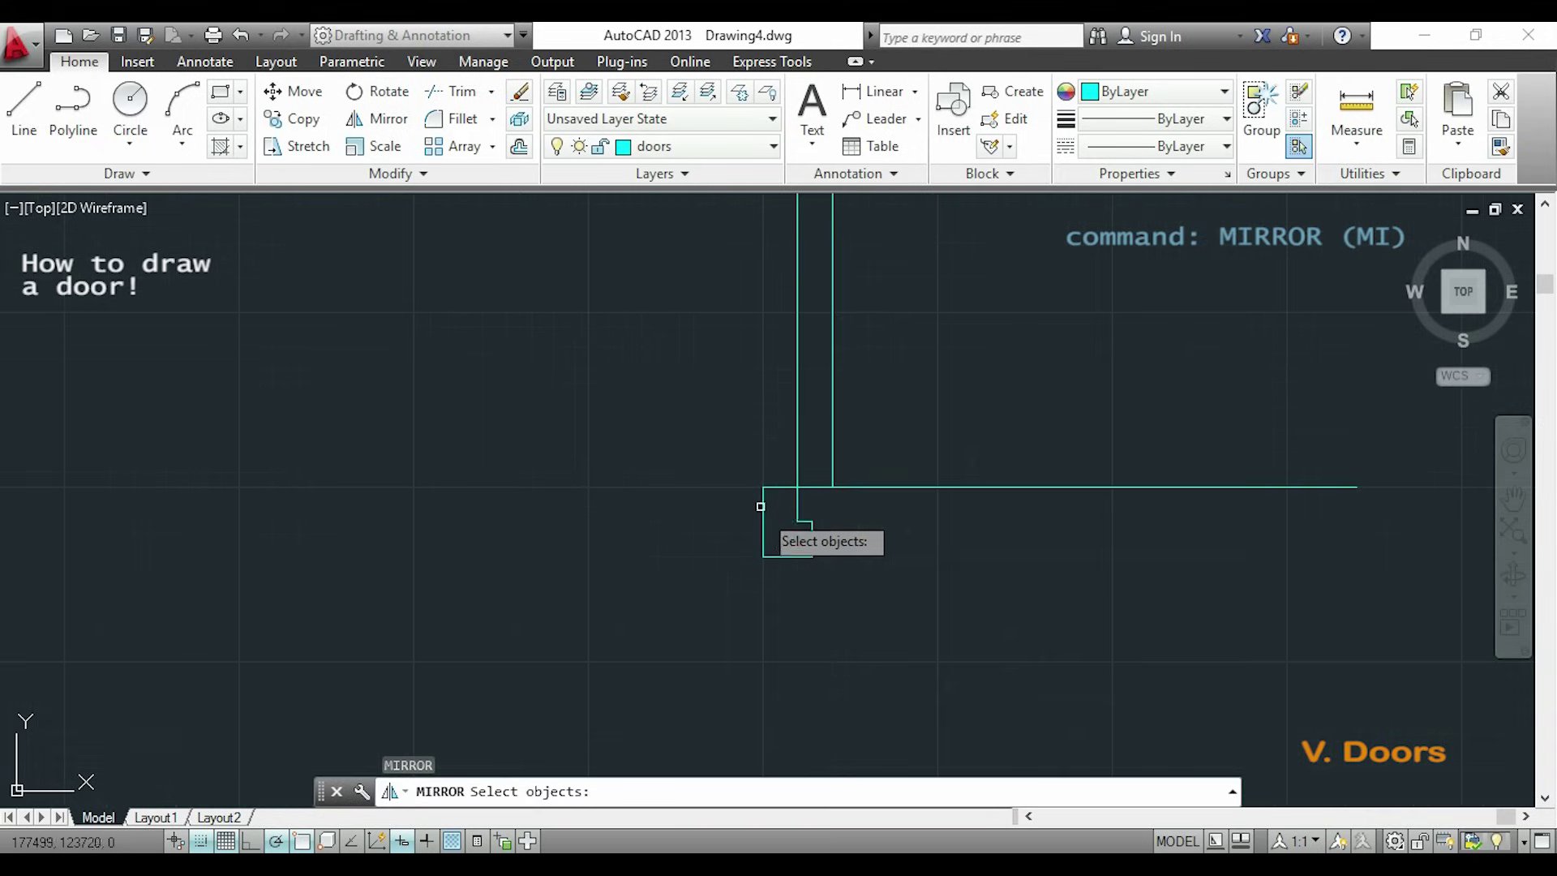
click(759, 483)
click(811, 573)
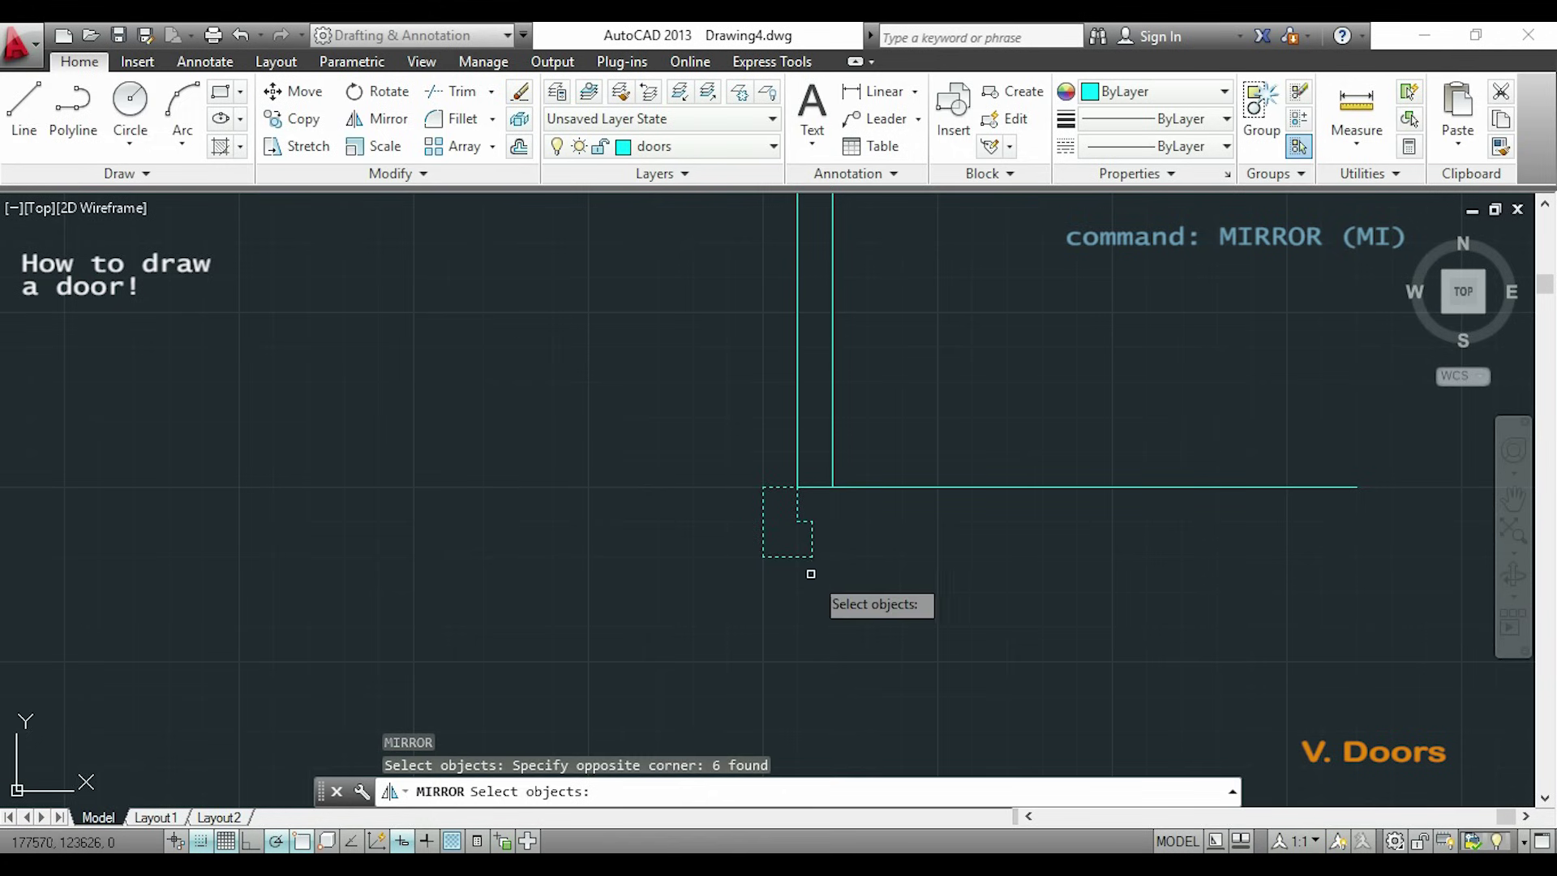
middle_drag(1205, 549, 959, 610)
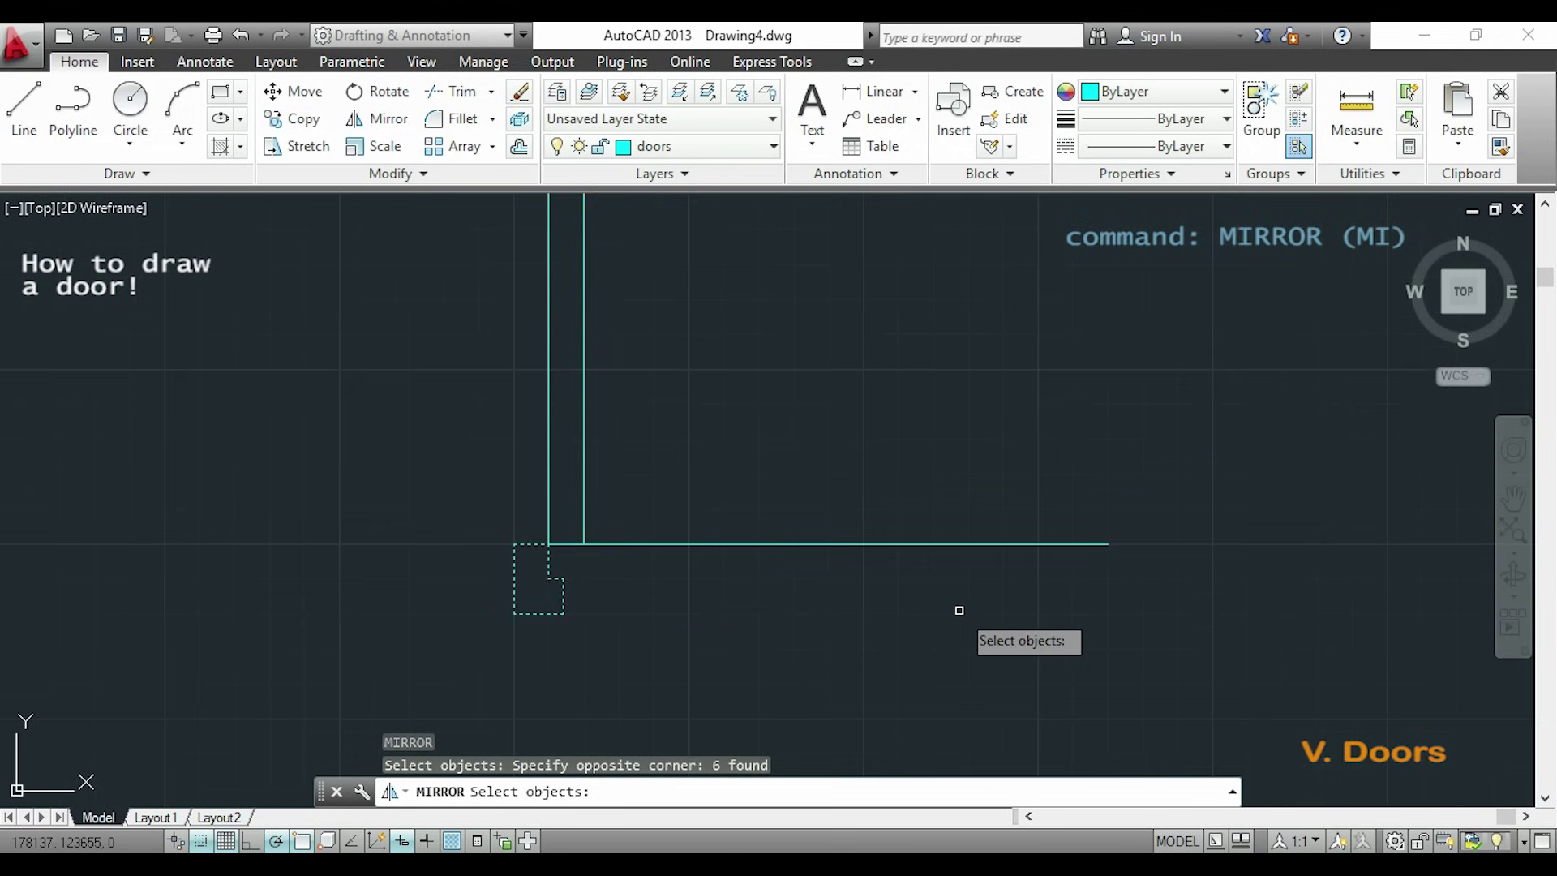
key(Return)
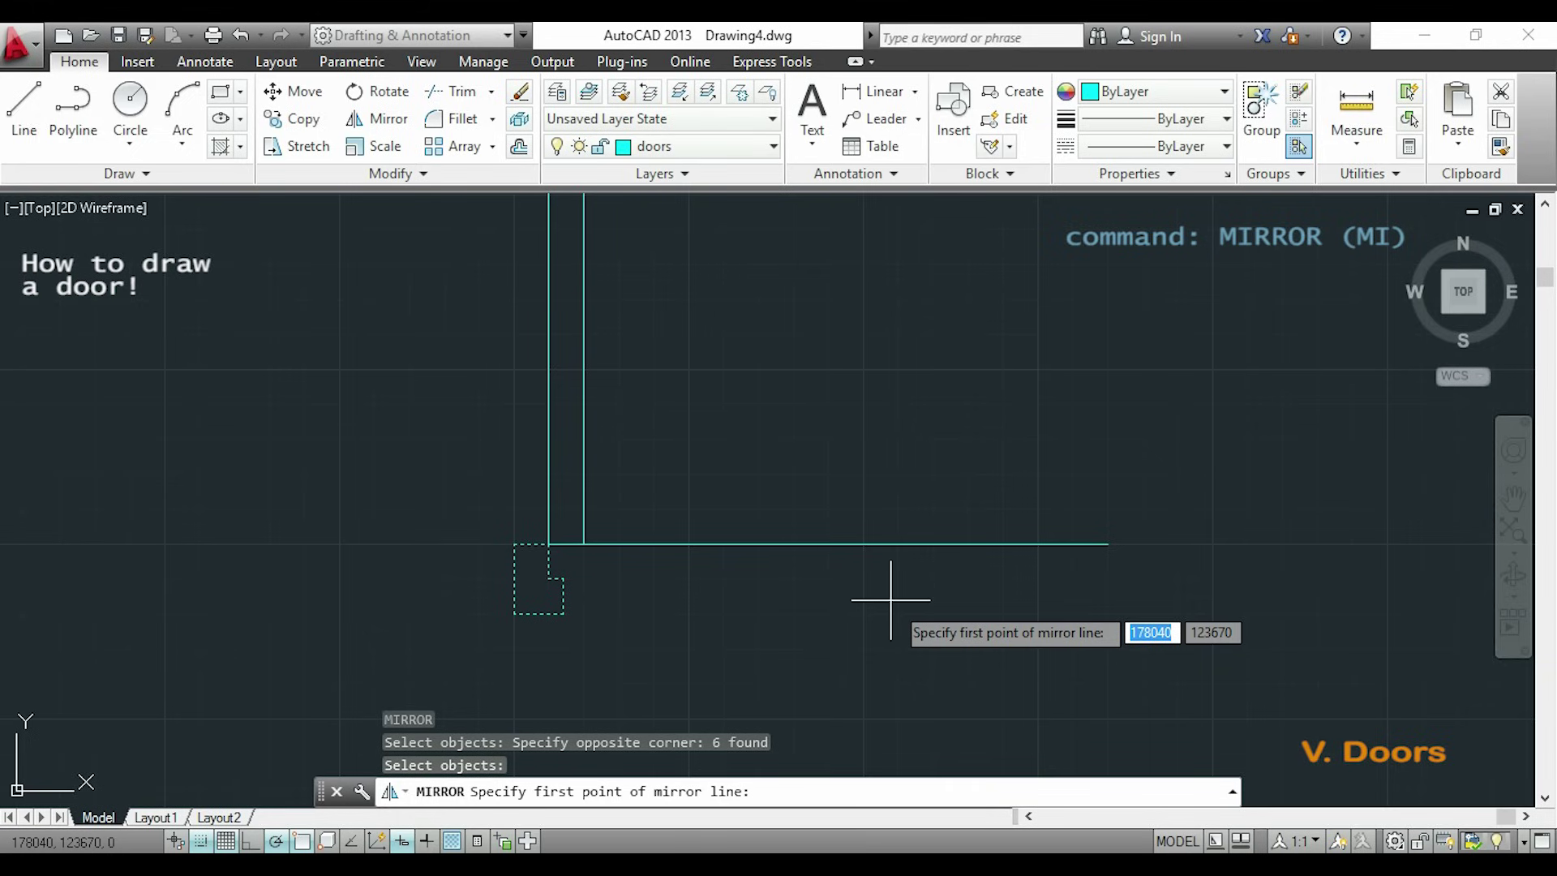
click(828, 543)
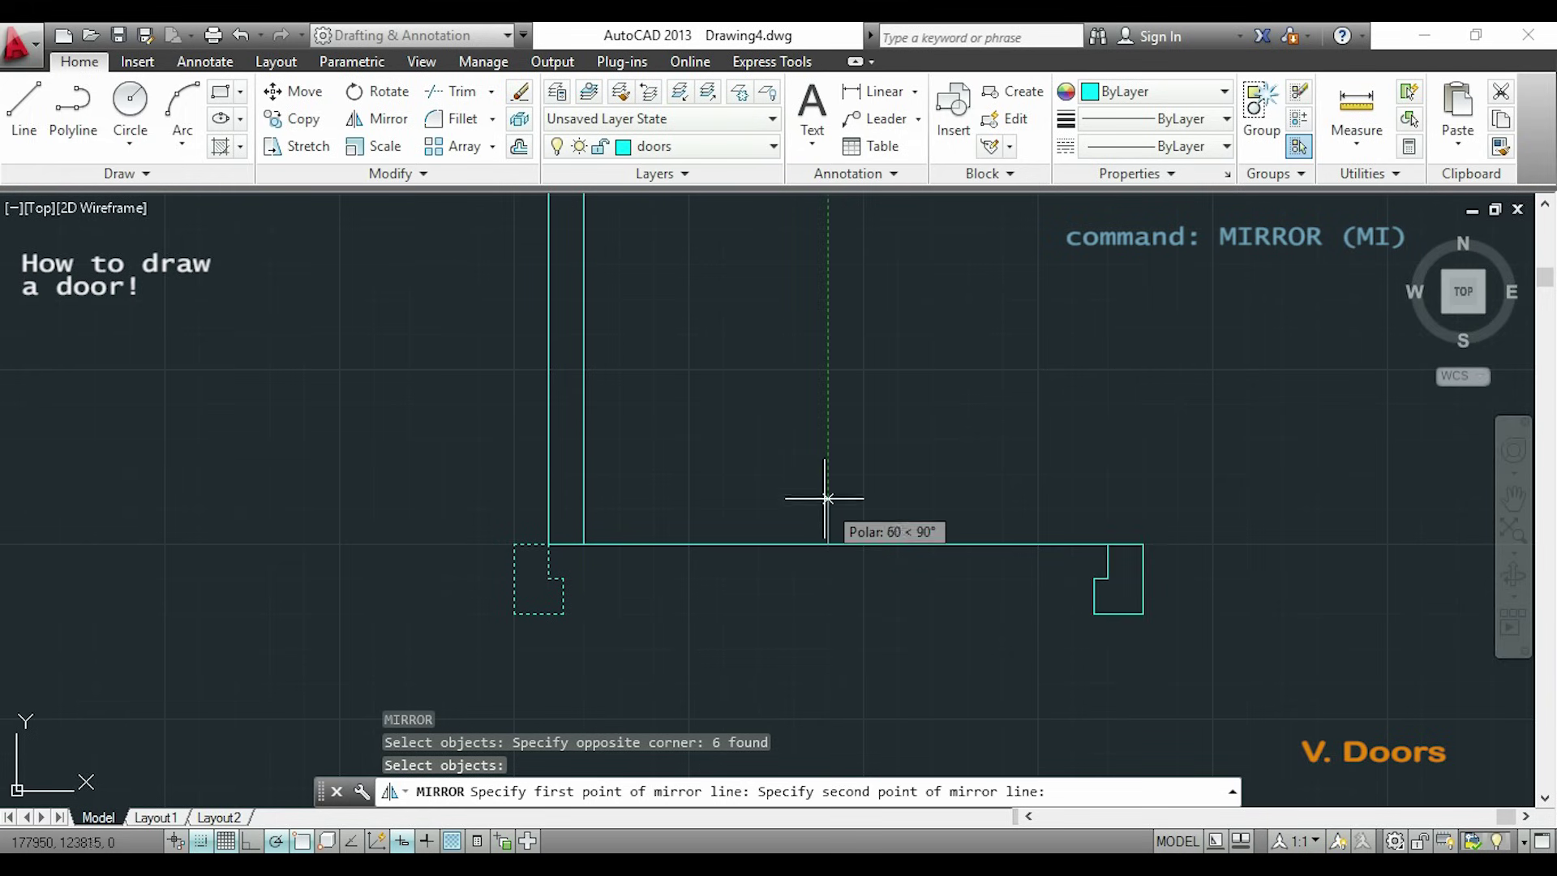
click(827, 484)
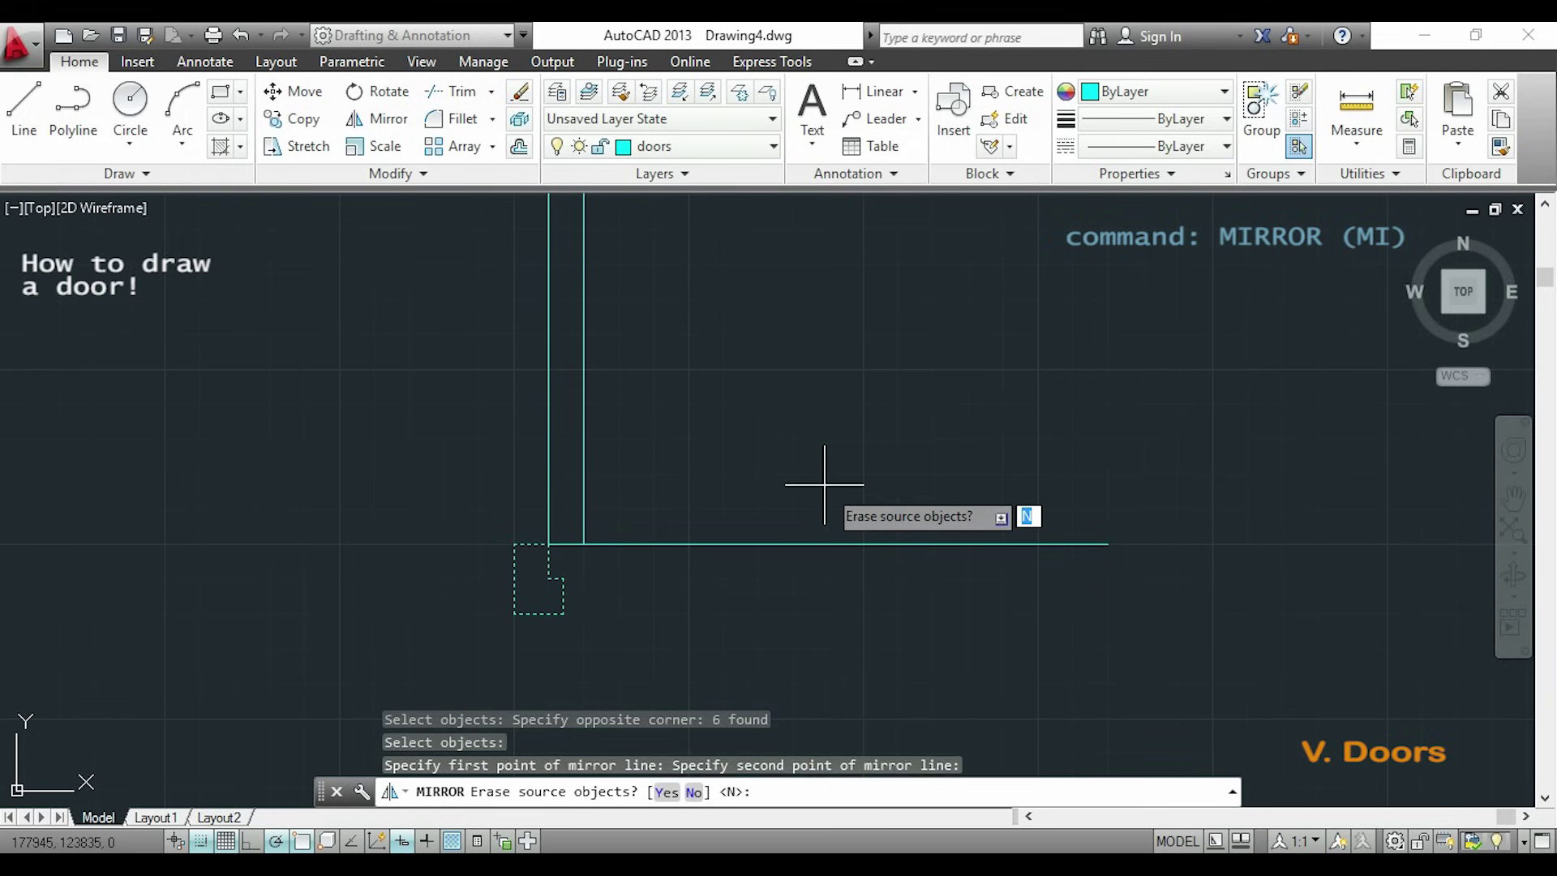
key(Return)
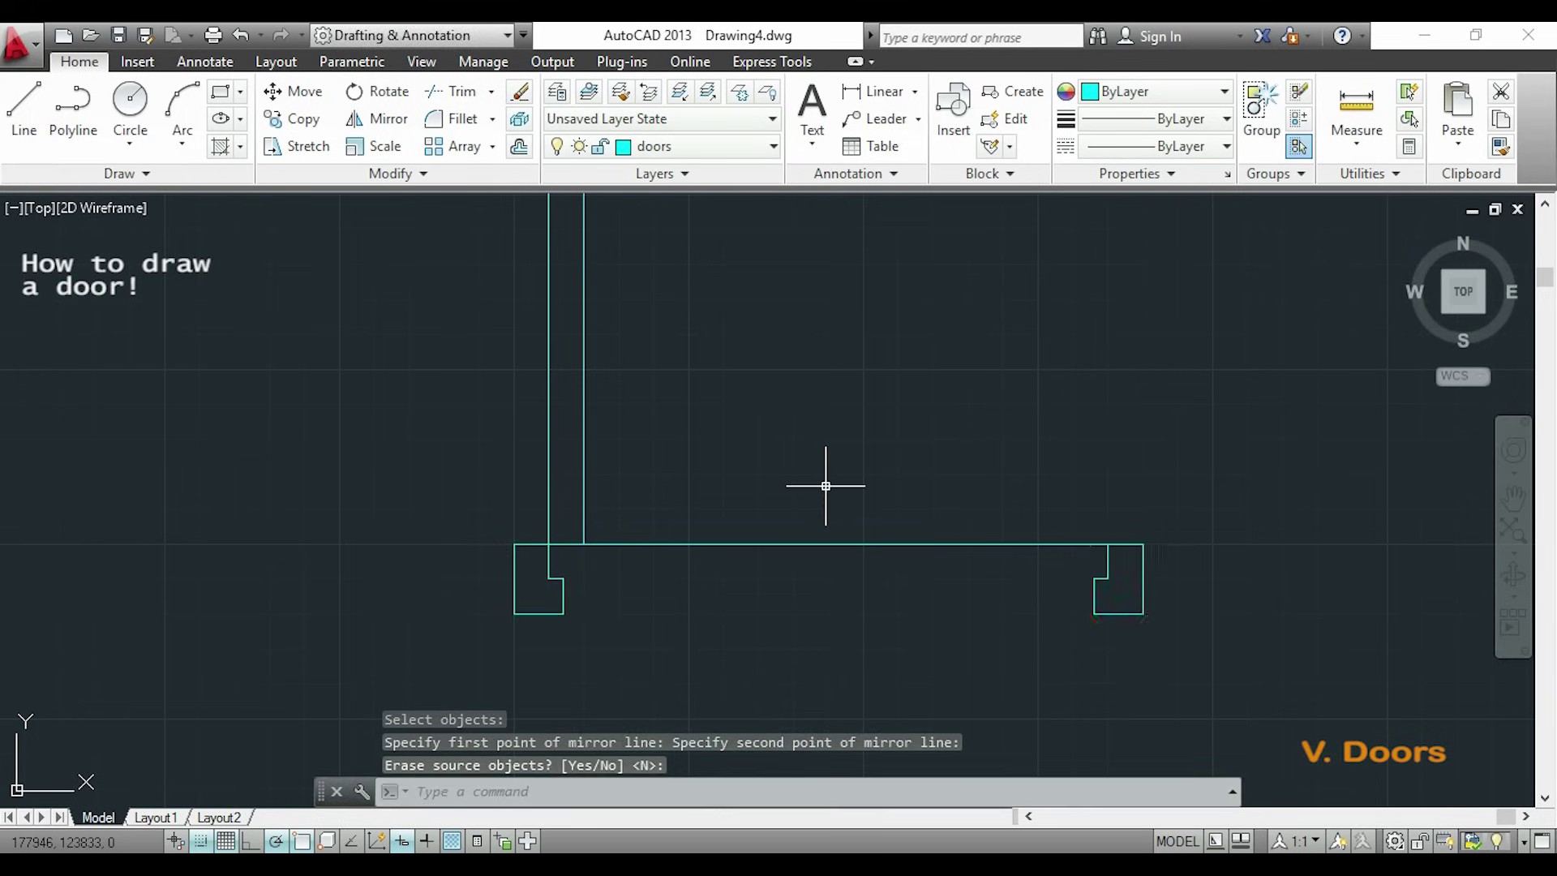
- Delete the horizontal 800 line between the two door jambs
click(839, 544)
key(Delete)
middle_drag(824, 418, 835, 437)
scroll(835, 438, down, 4)
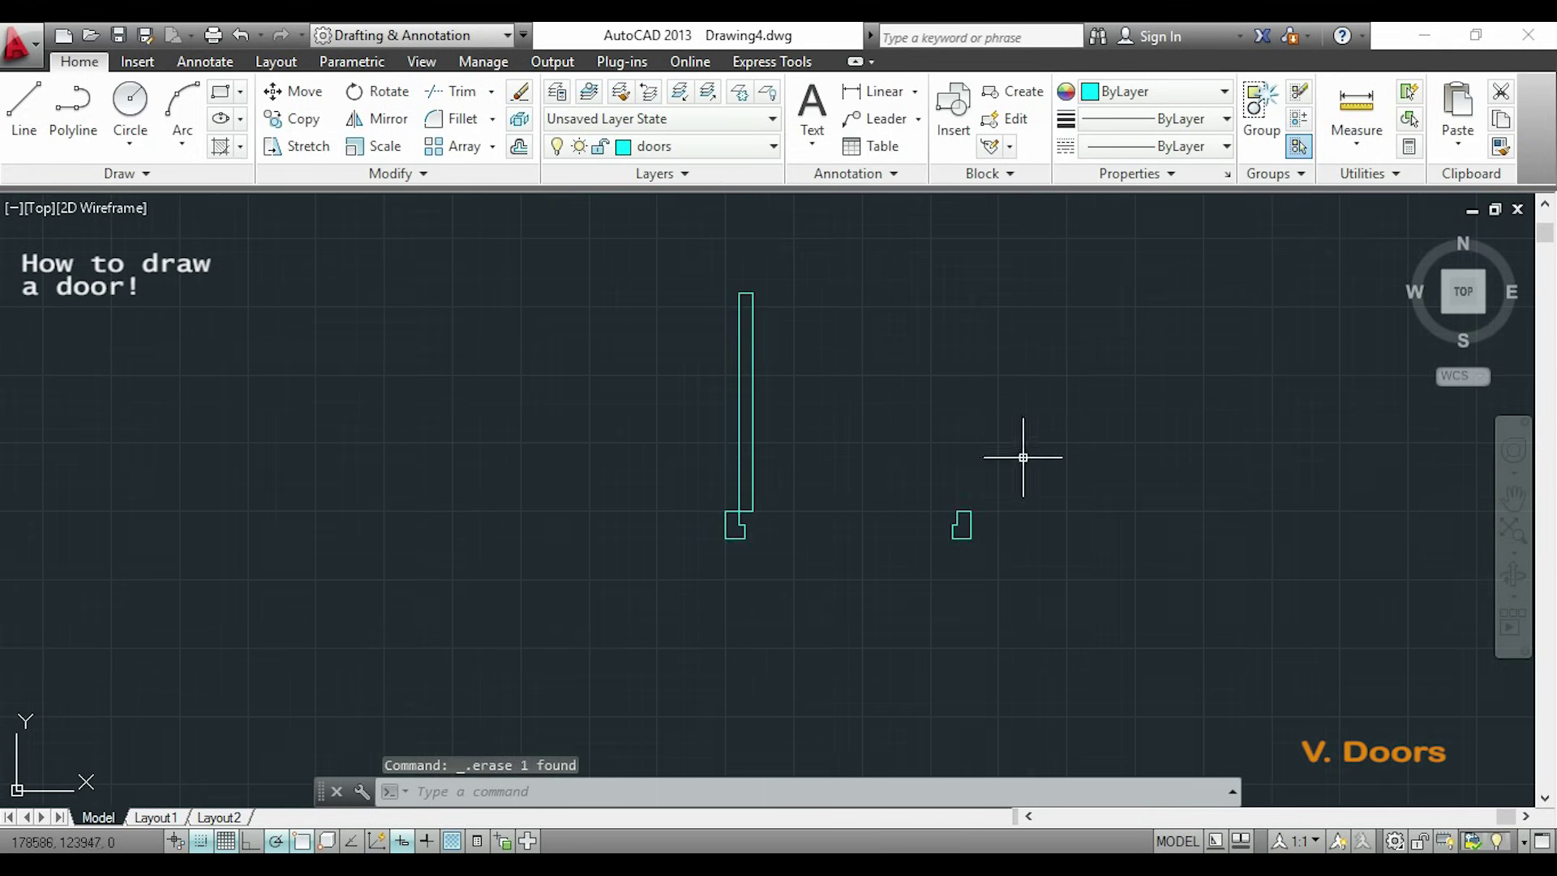
- Draw a circle centred on the door leaf's lower-left corner with its radius reaching the leaf's upper-left corner
text(c)
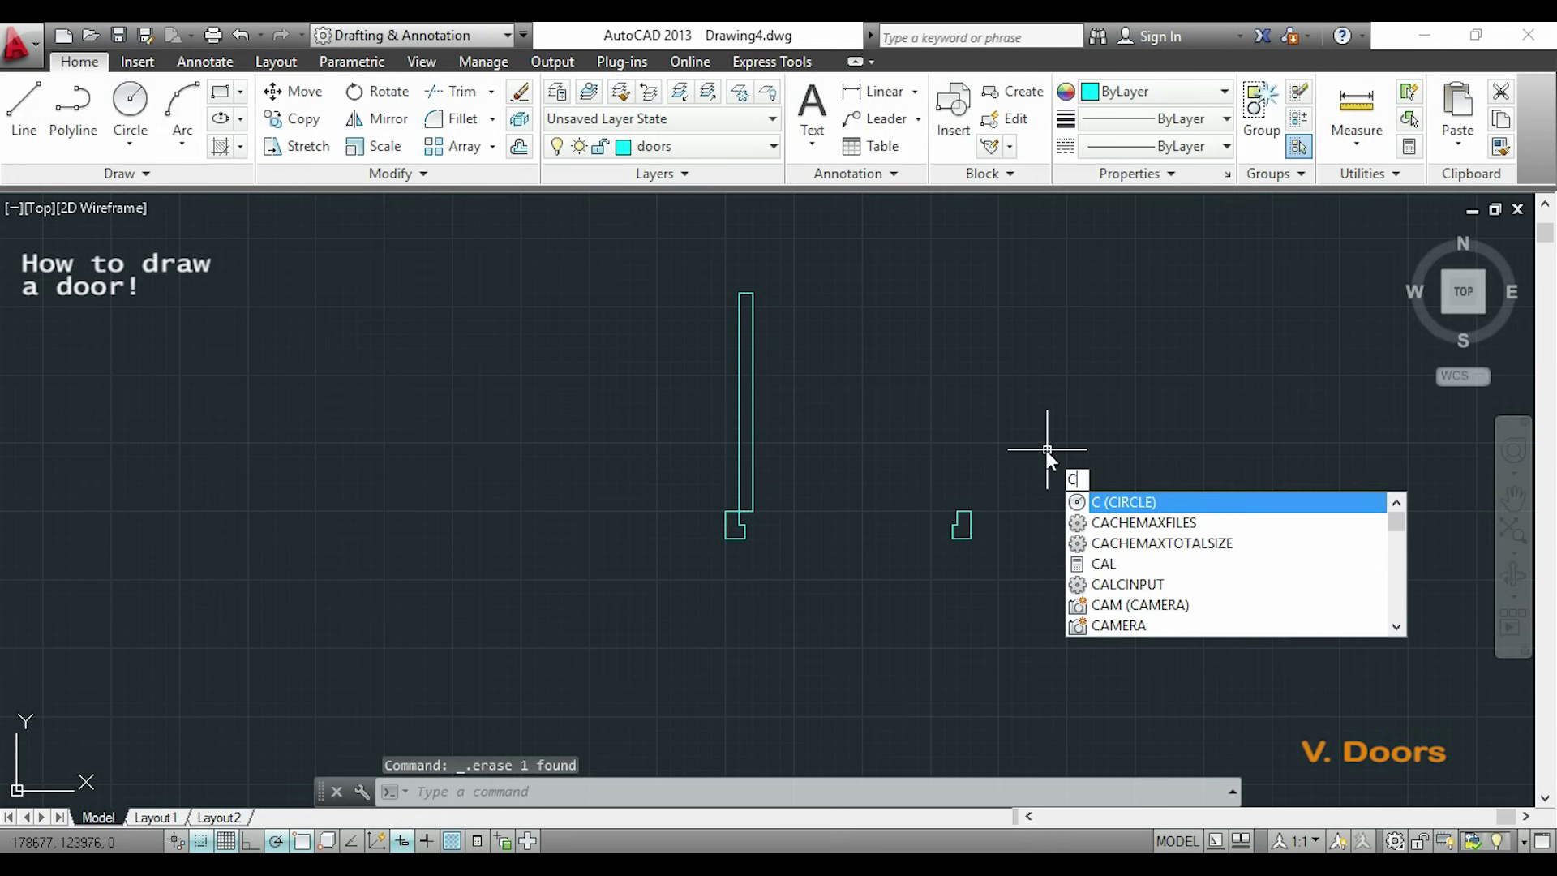
key(Return)
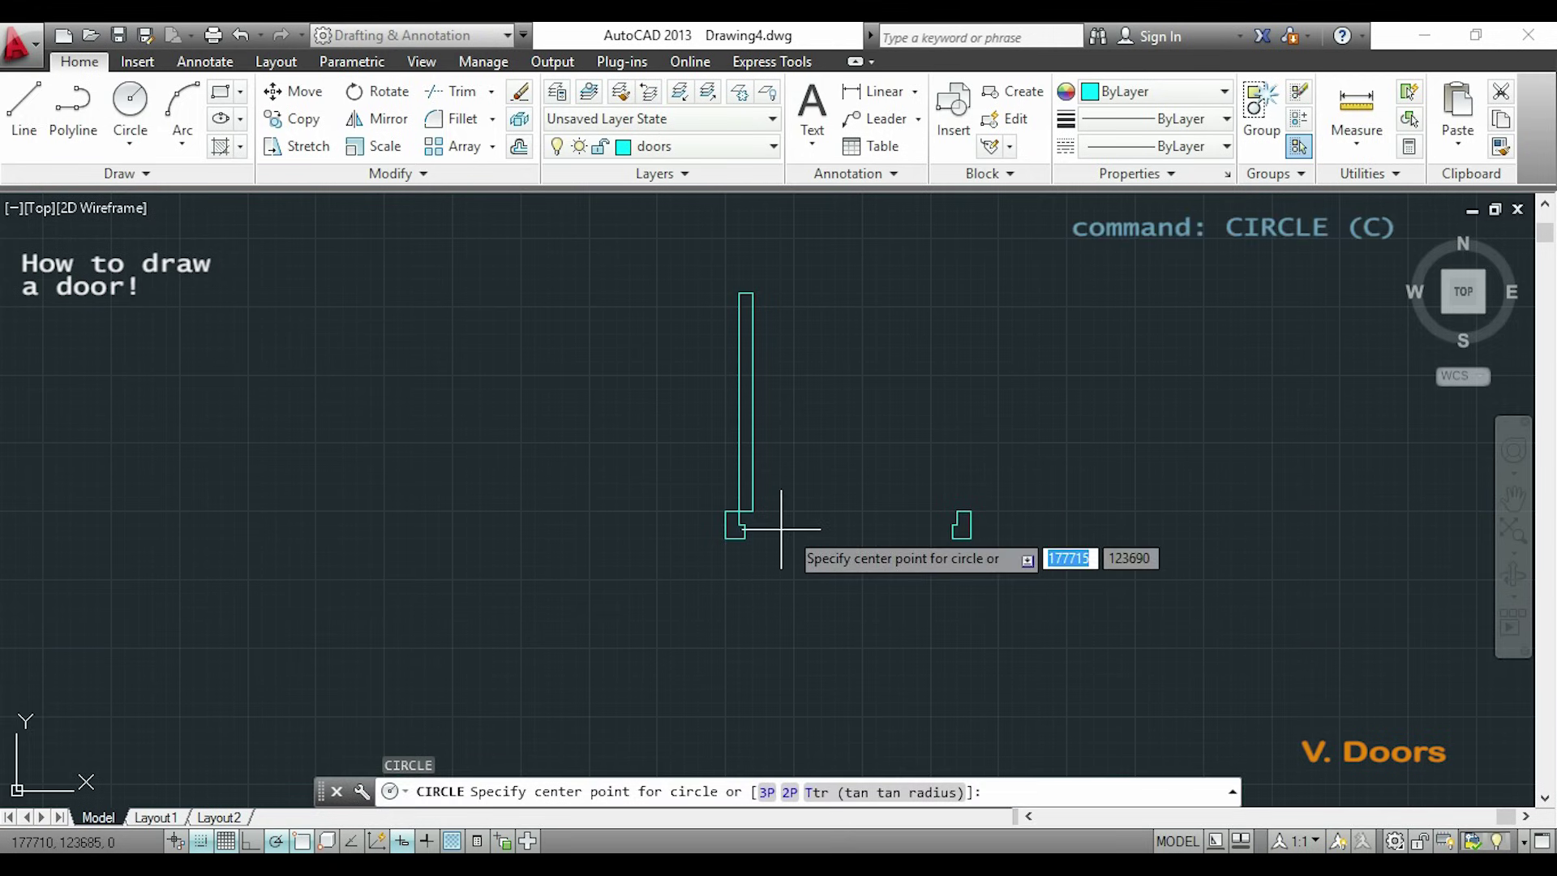
click(739, 511)
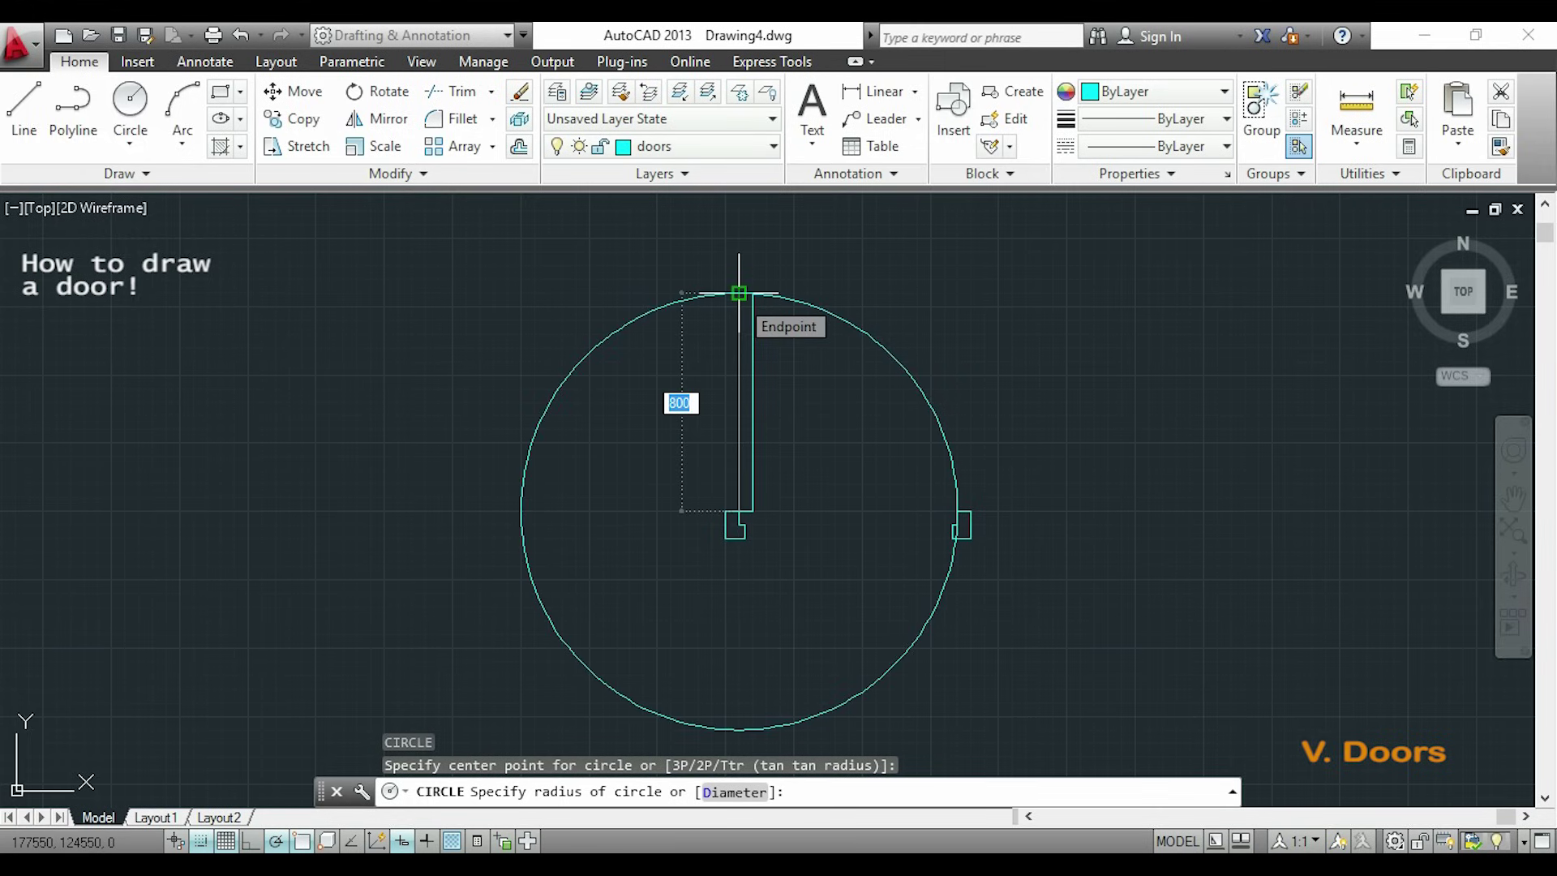
click(739, 293)
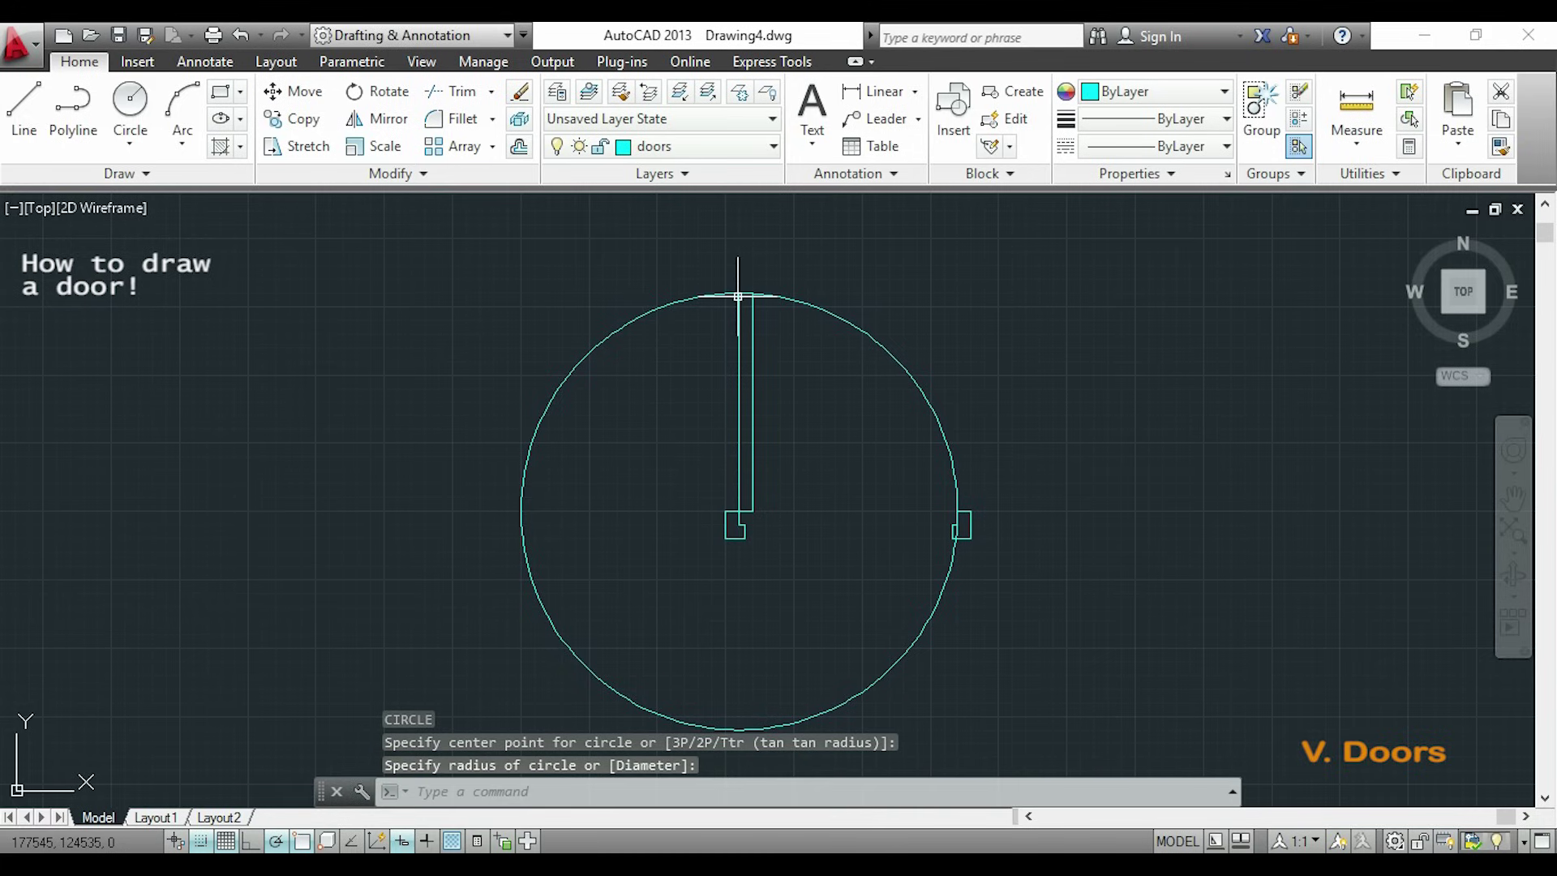
key(Escape)
middle_drag(1070, 560, 1047, 527)
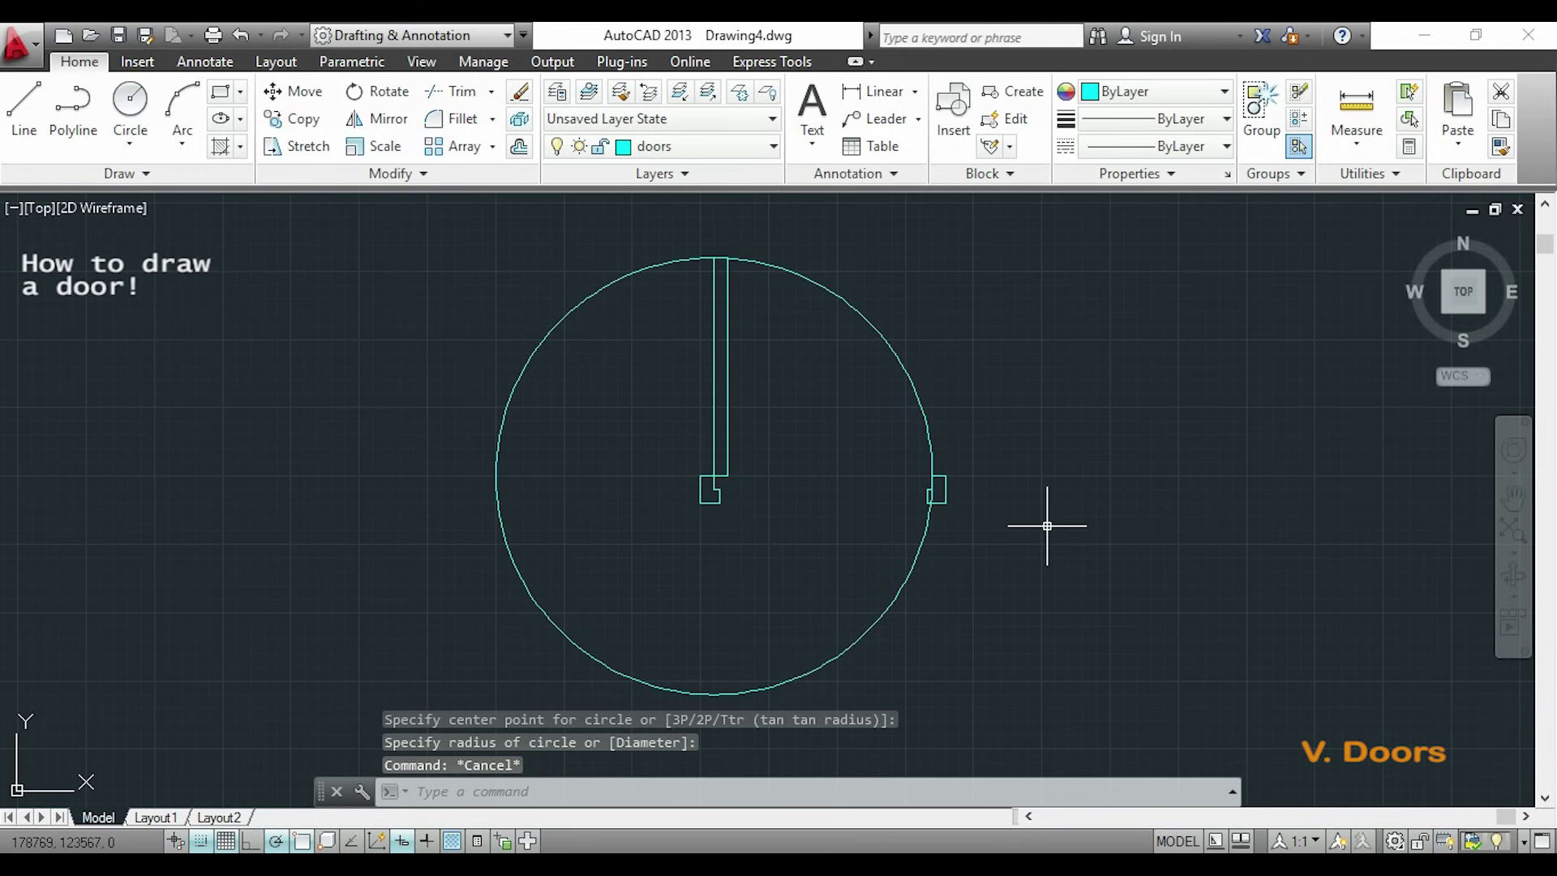
- Trim the circle to the quarter swing arc, using the leaf's right edge and the right jamb's upper inner edge as cutting edges
text(tr)
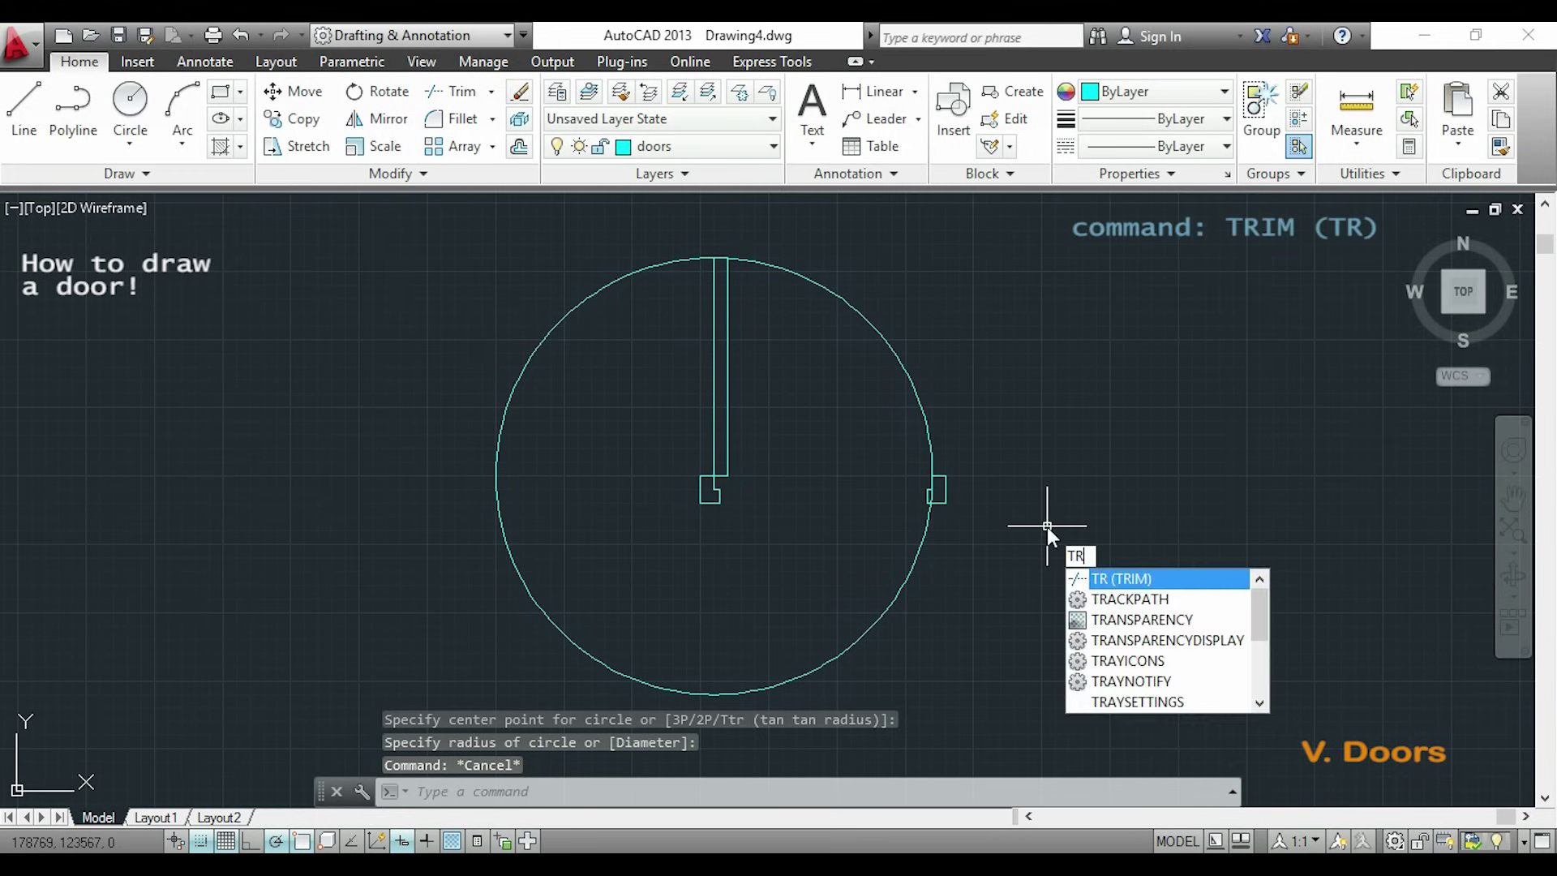
key(Return)
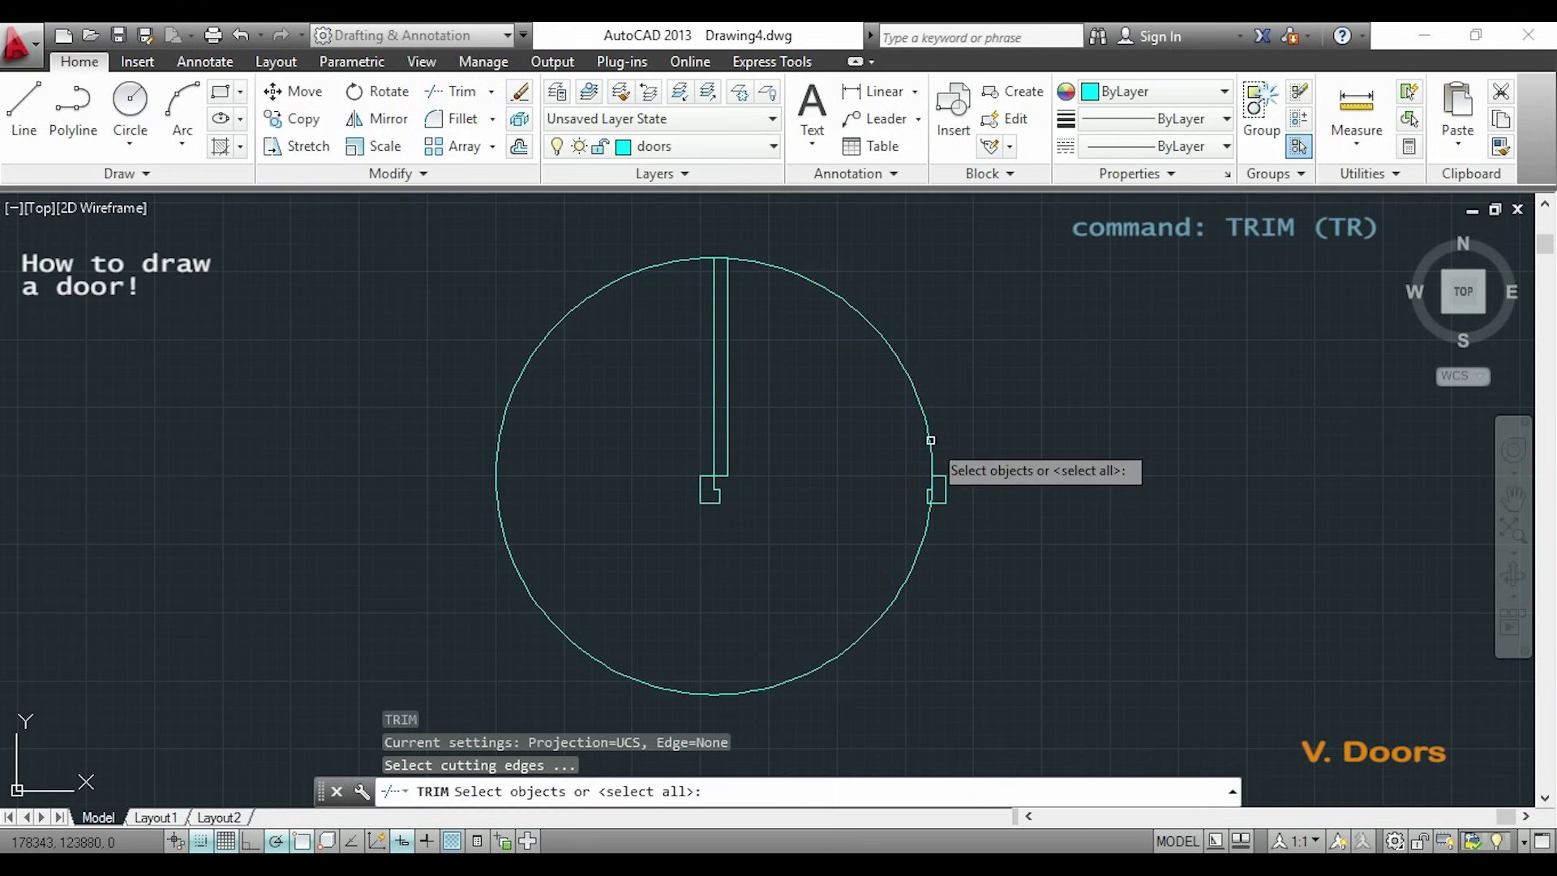
click(931, 440)
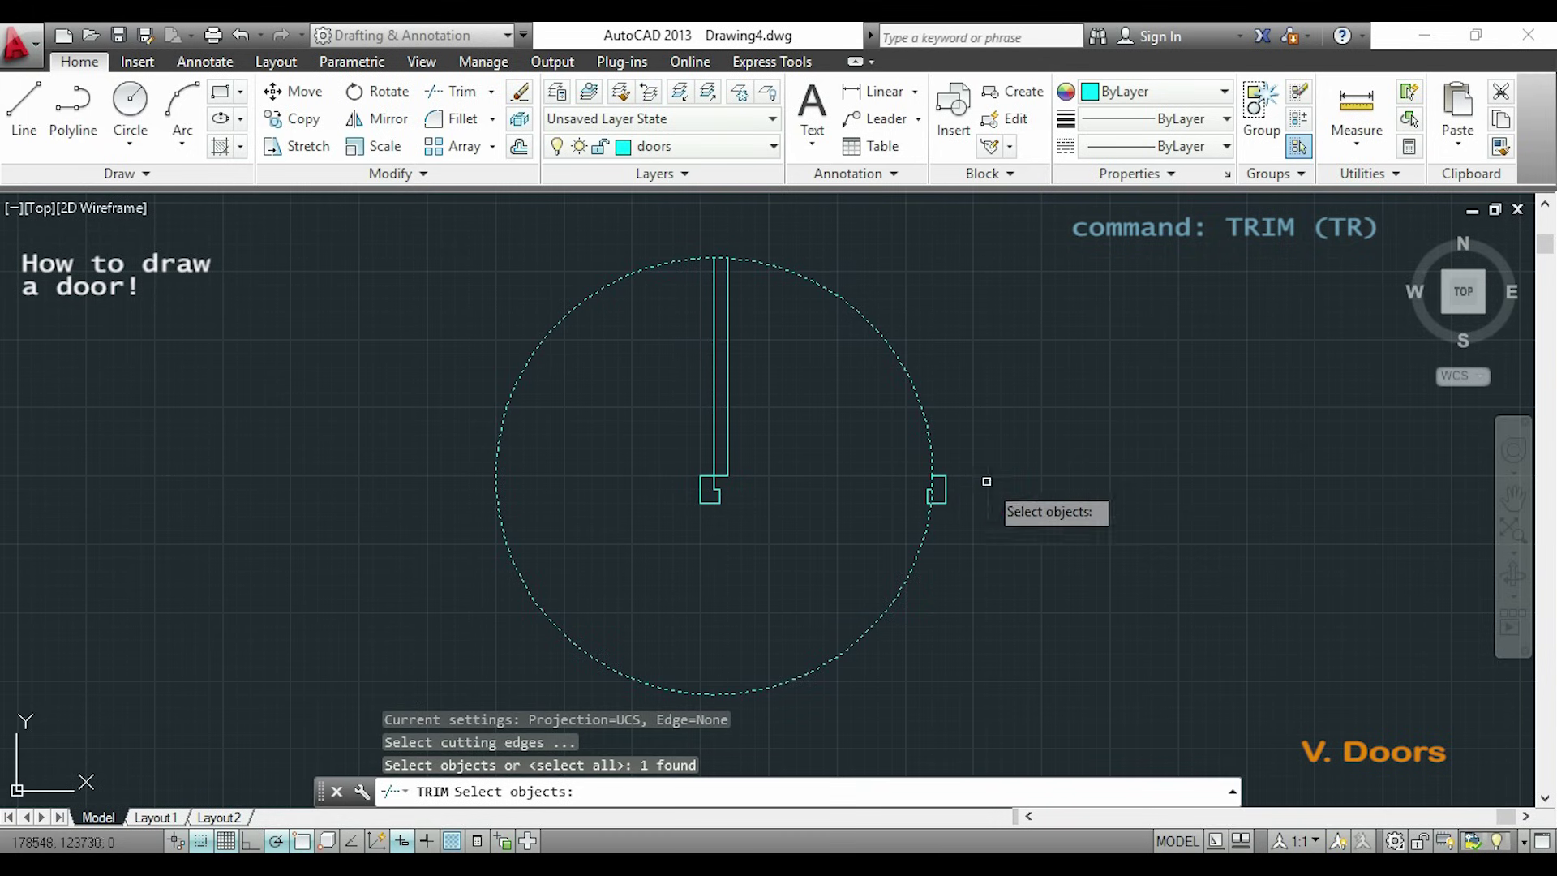
click(725, 340)
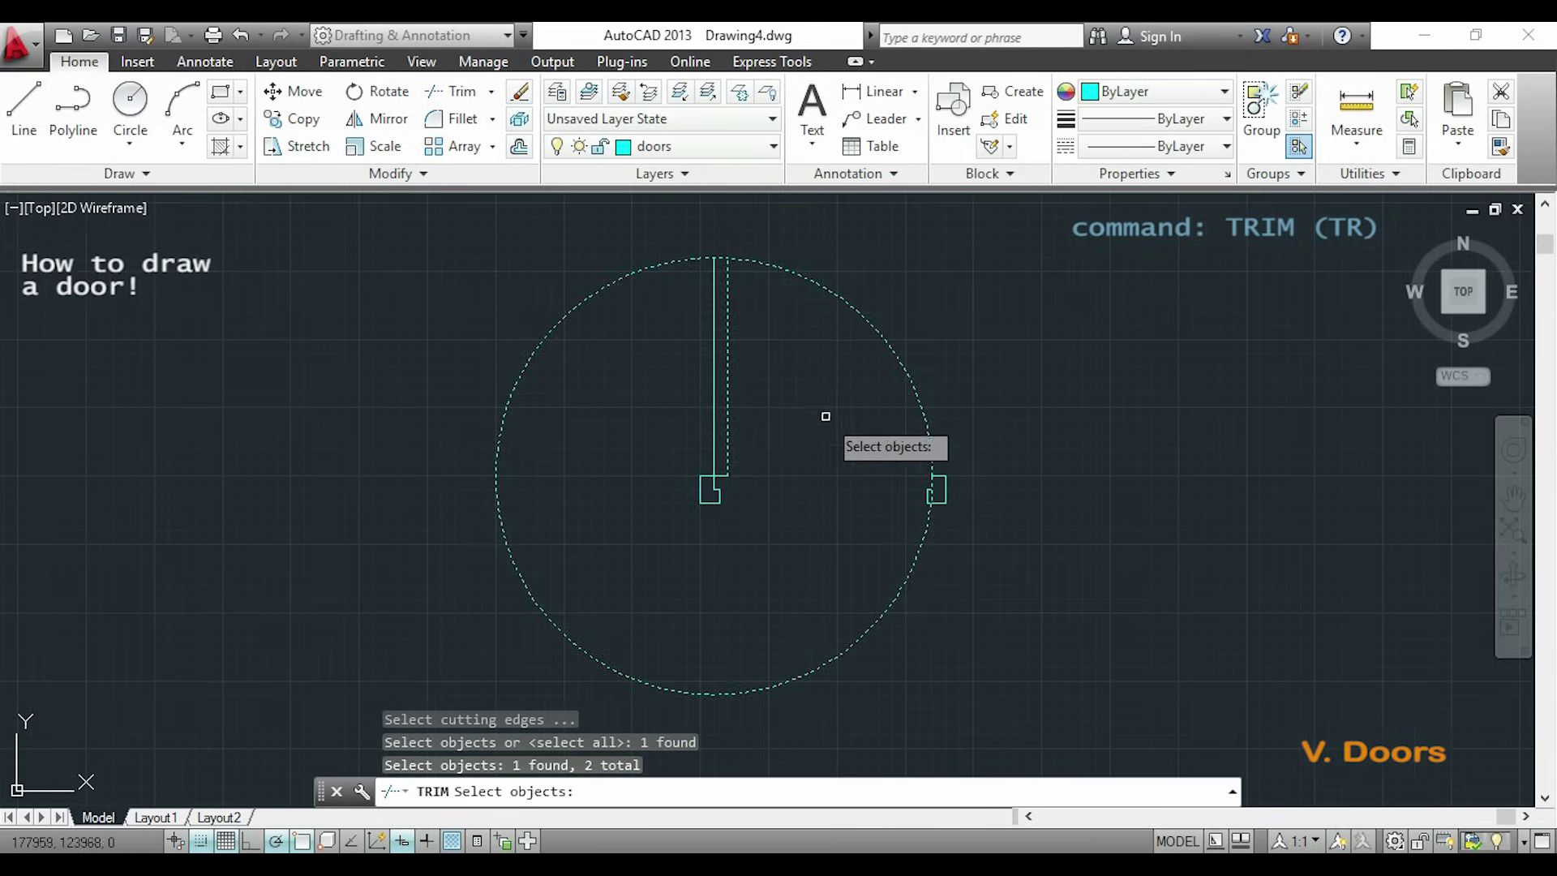
scroll(971, 471, up, 12)
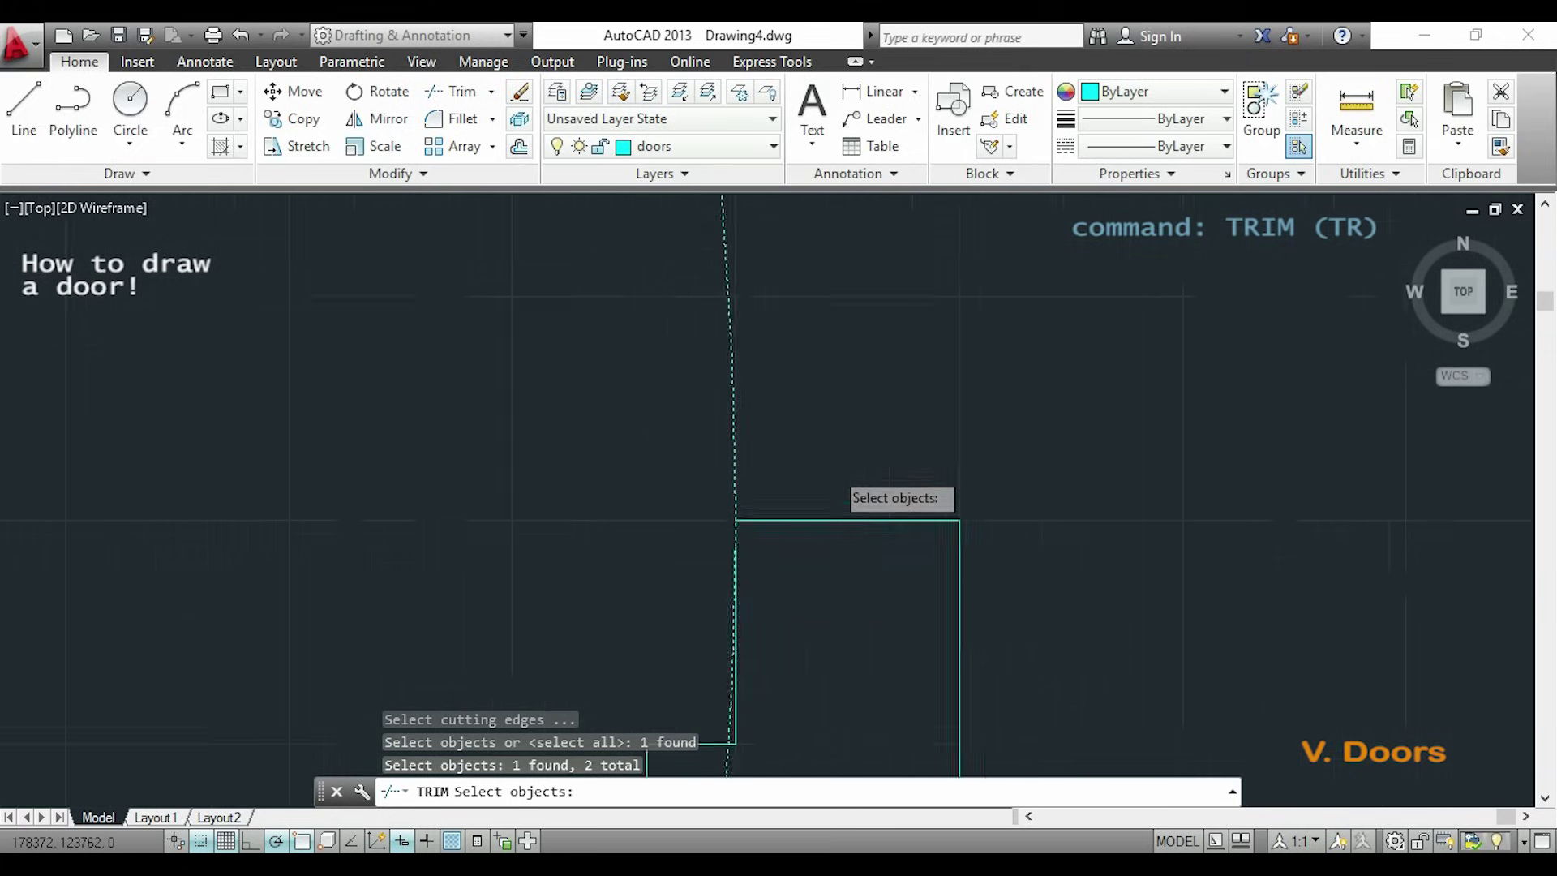
scroll(761, 615, up, 5)
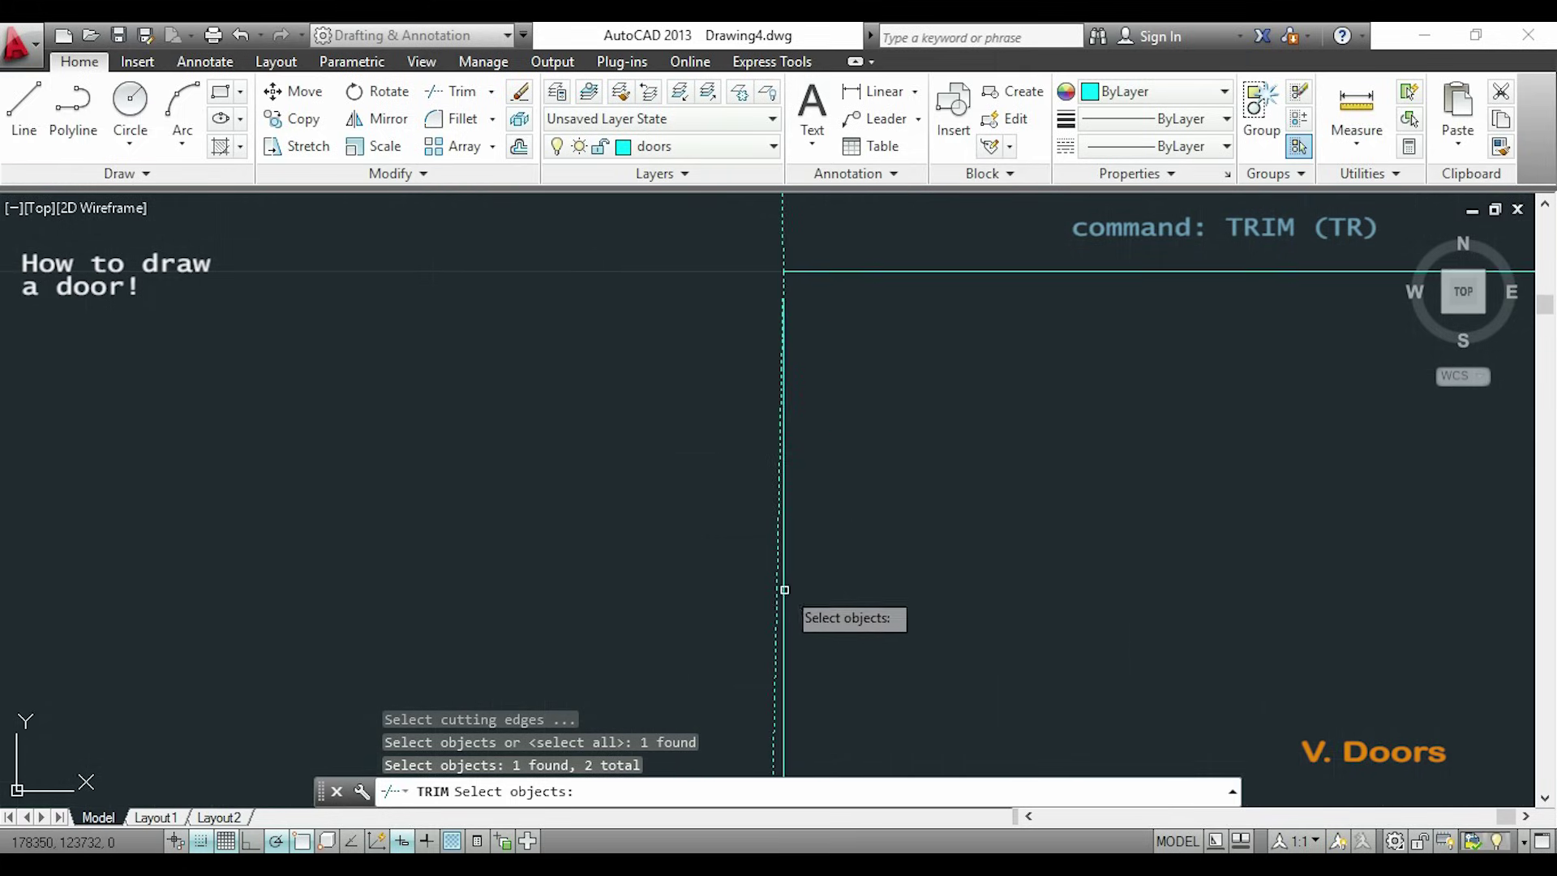
click(784, 598)
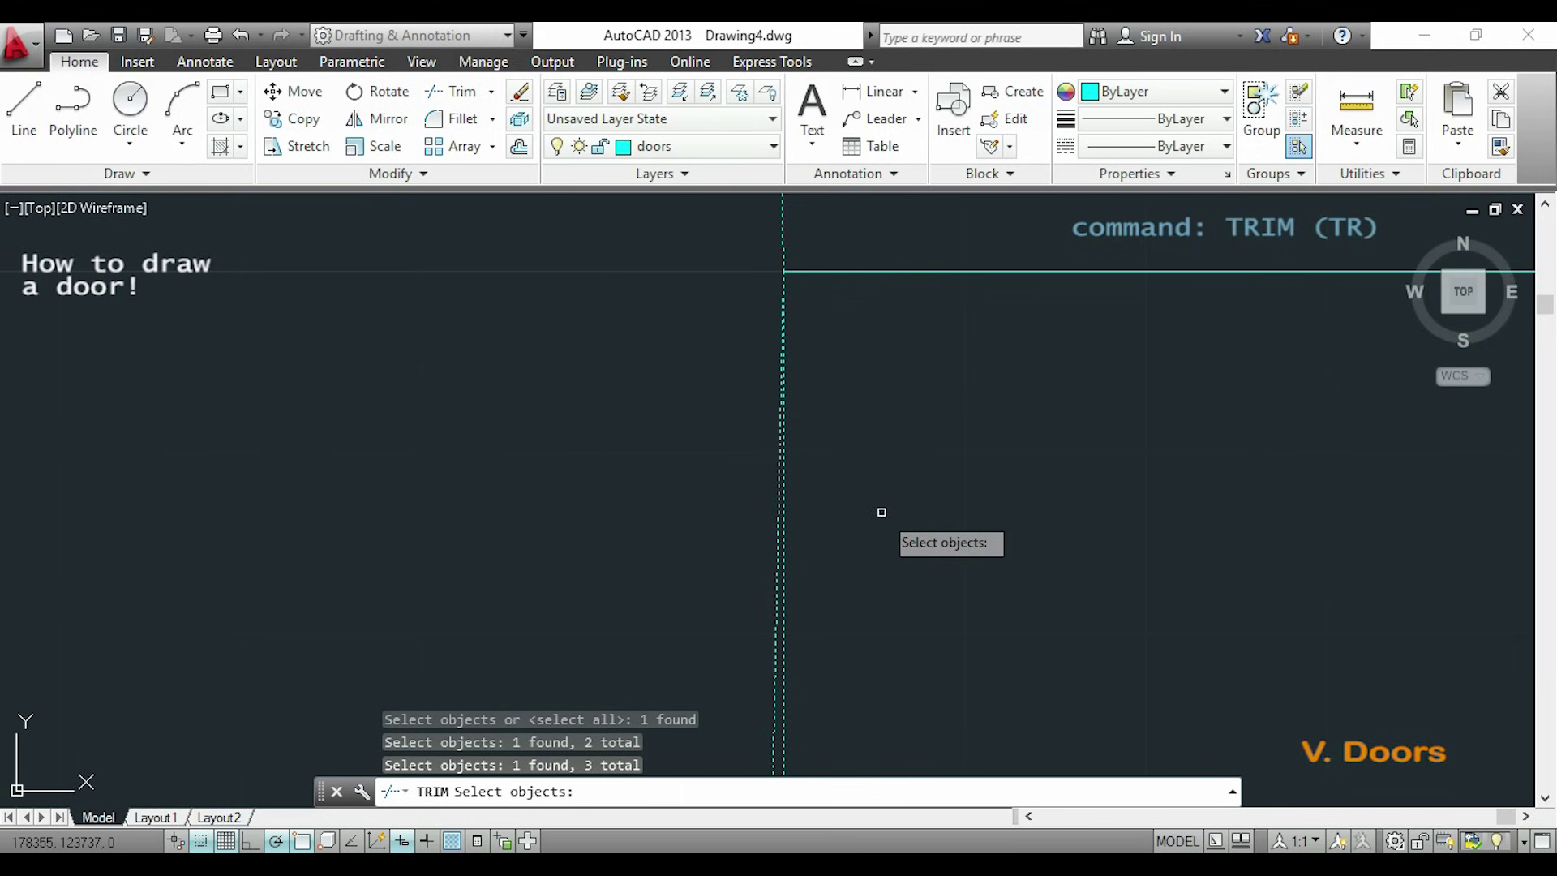
key(Return)
scroll(879, 510, down, 8)
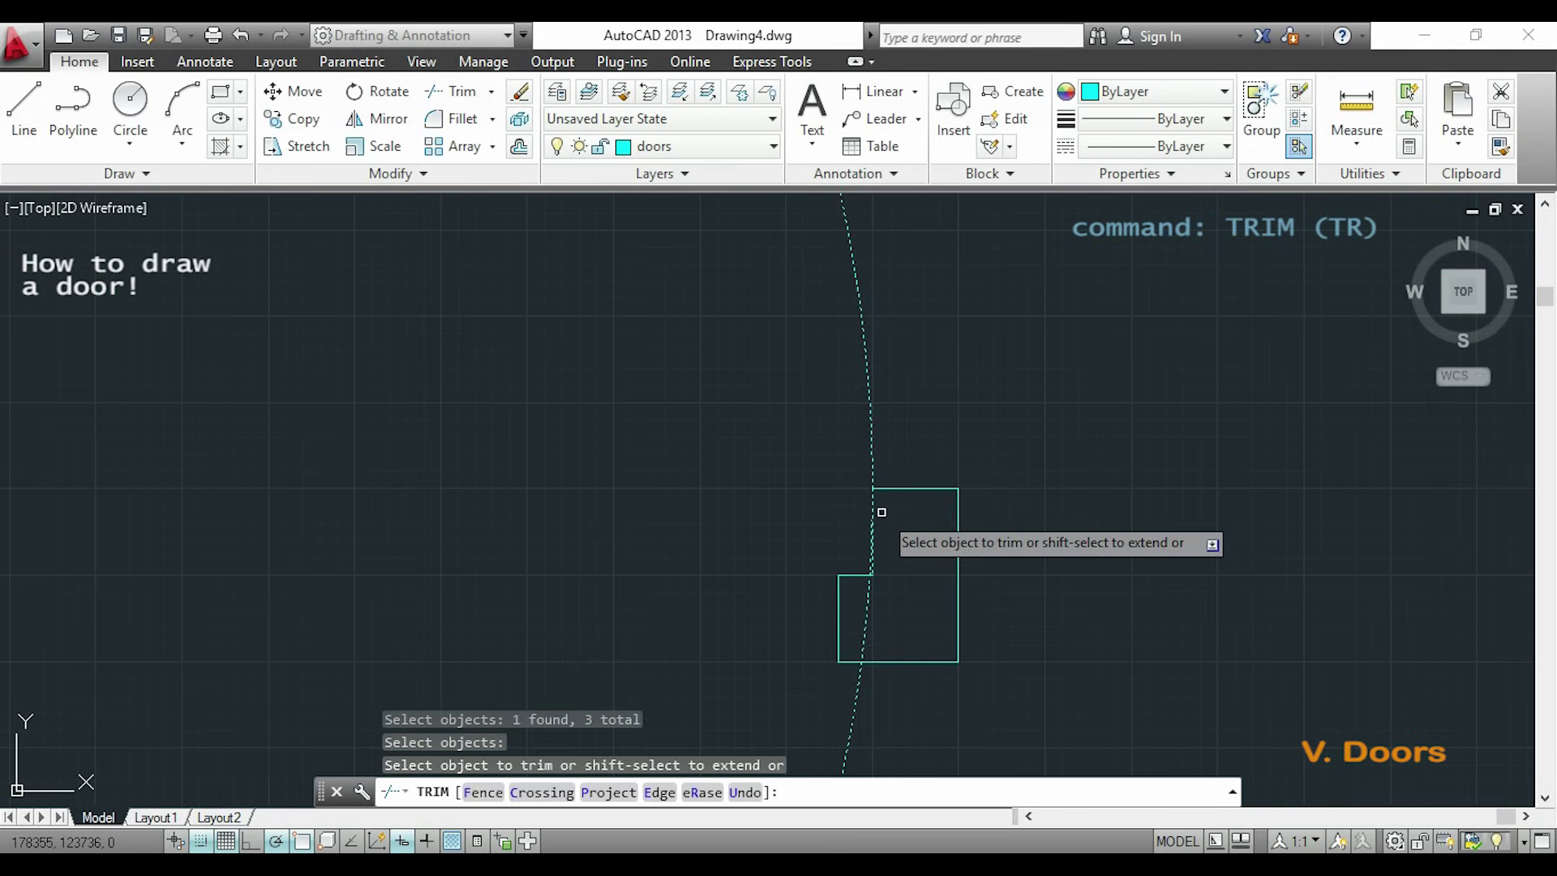
click(856, 620)
scroll(857, 626, down, 2)
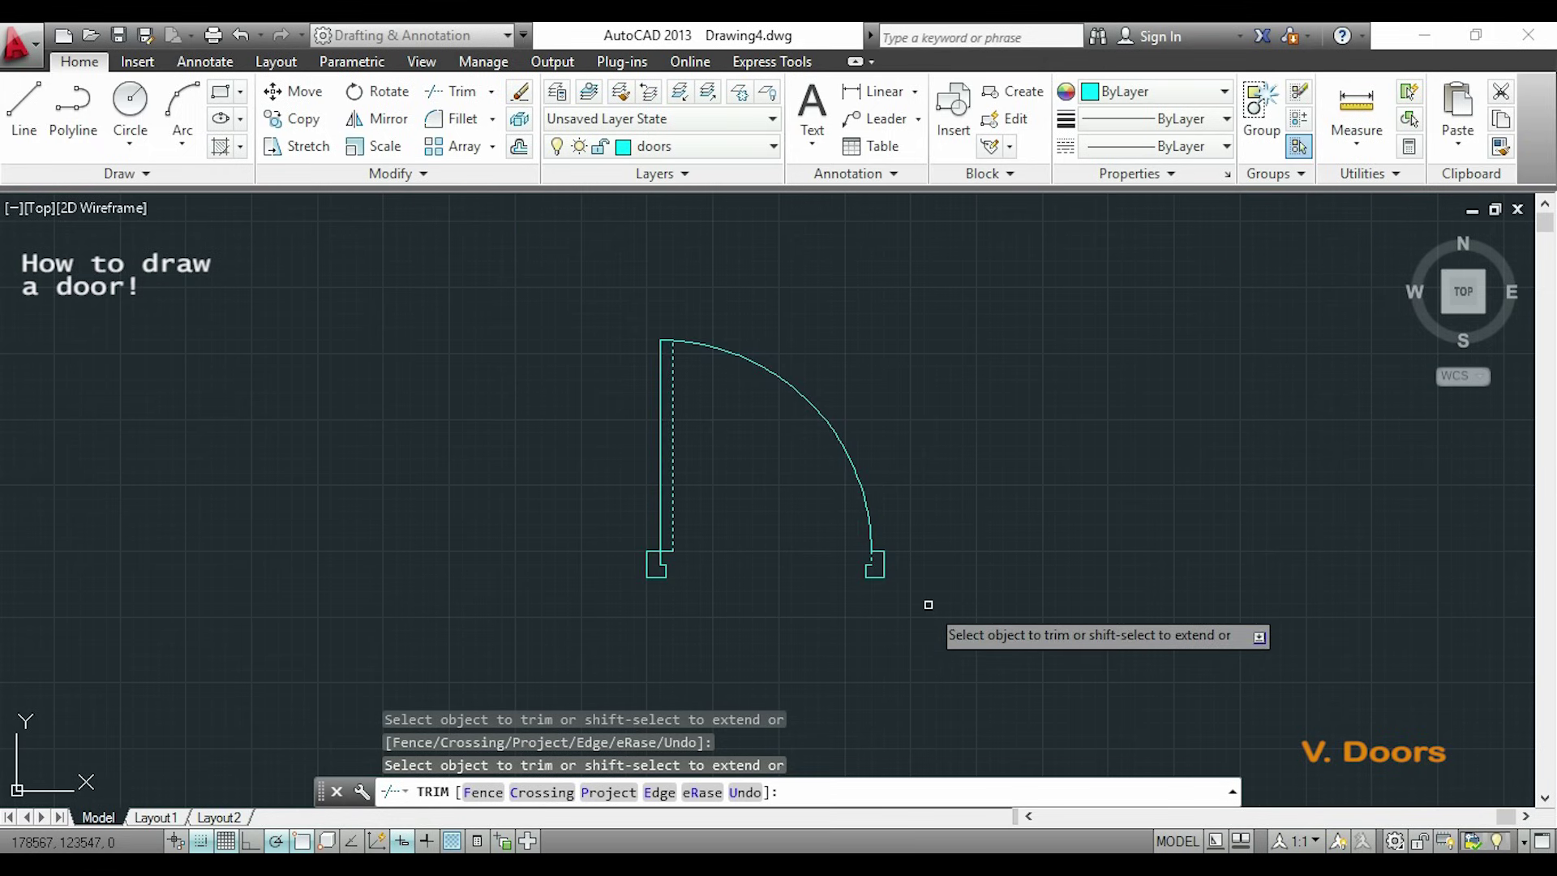
key(Escape)
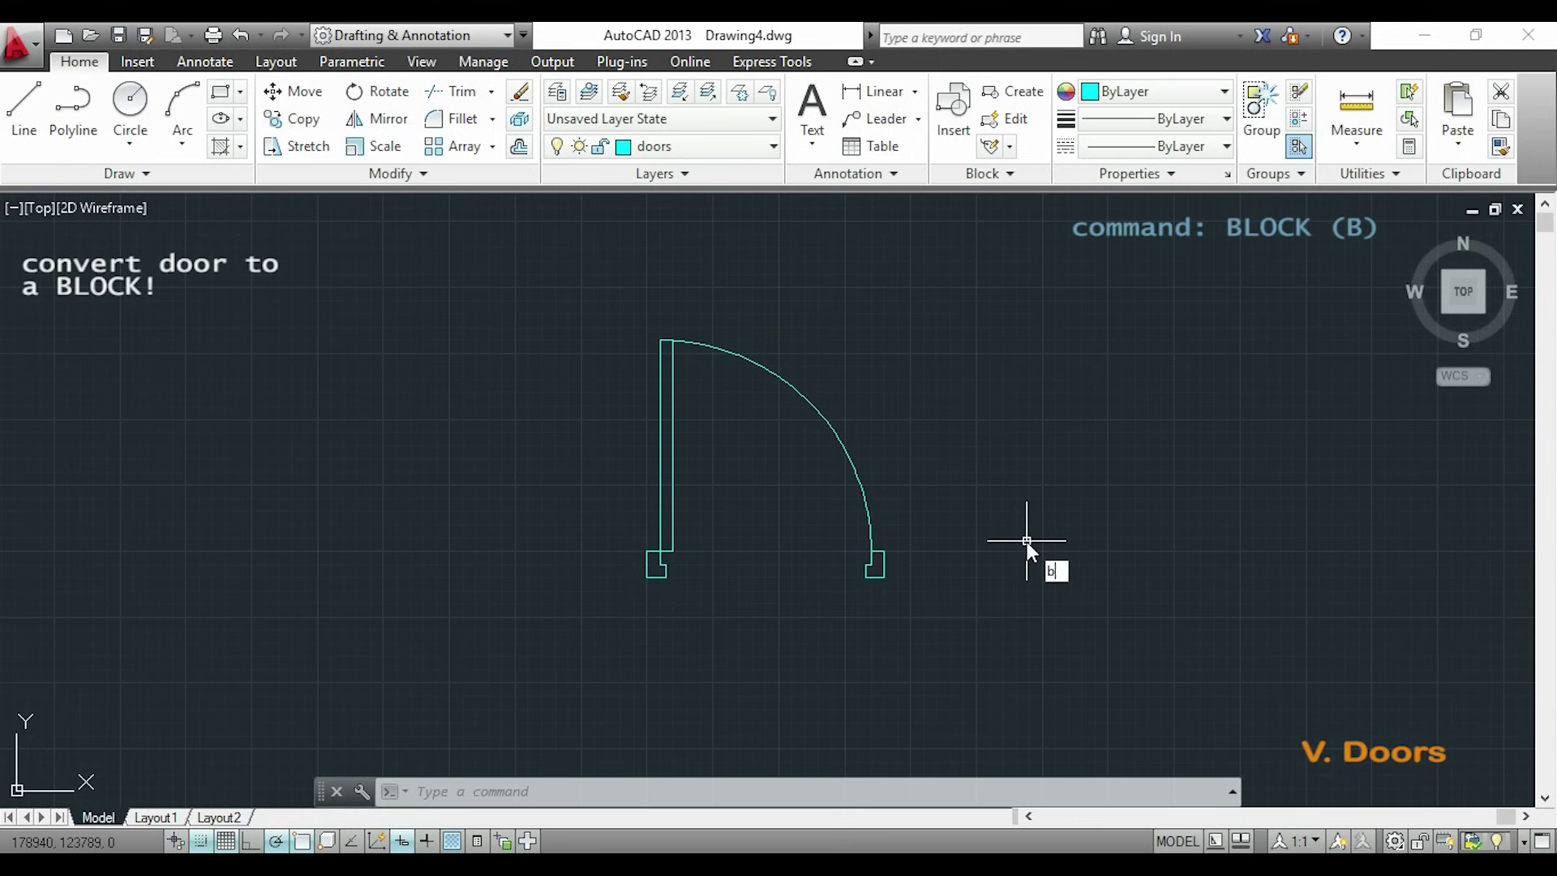
- Convert the whole door into a block named door, with its base point at the left jamb's lower-left corner
text(ck)
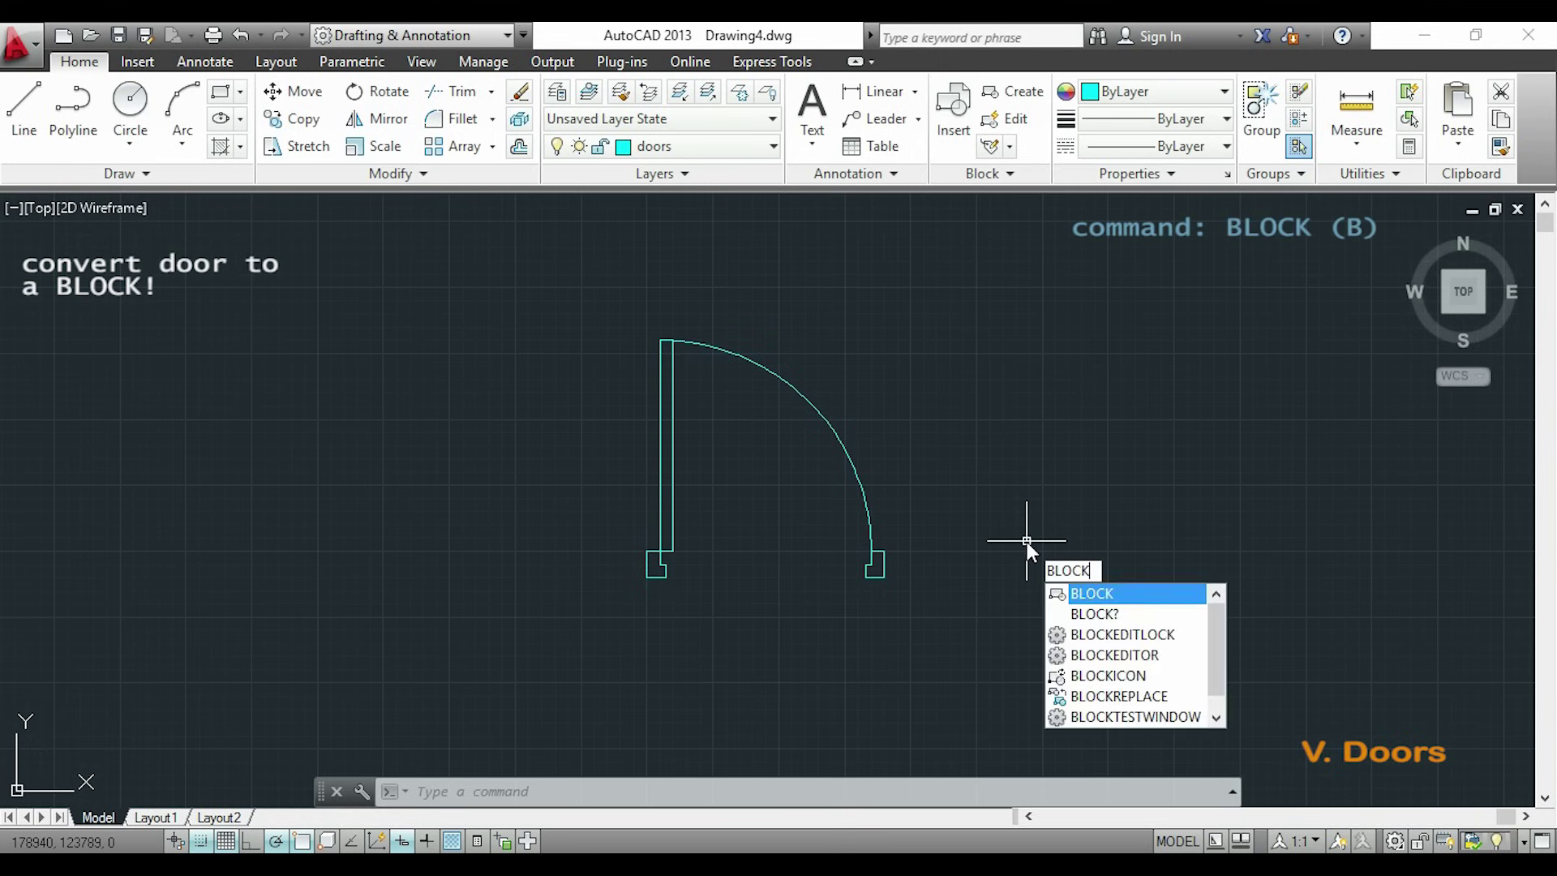
key(Return)
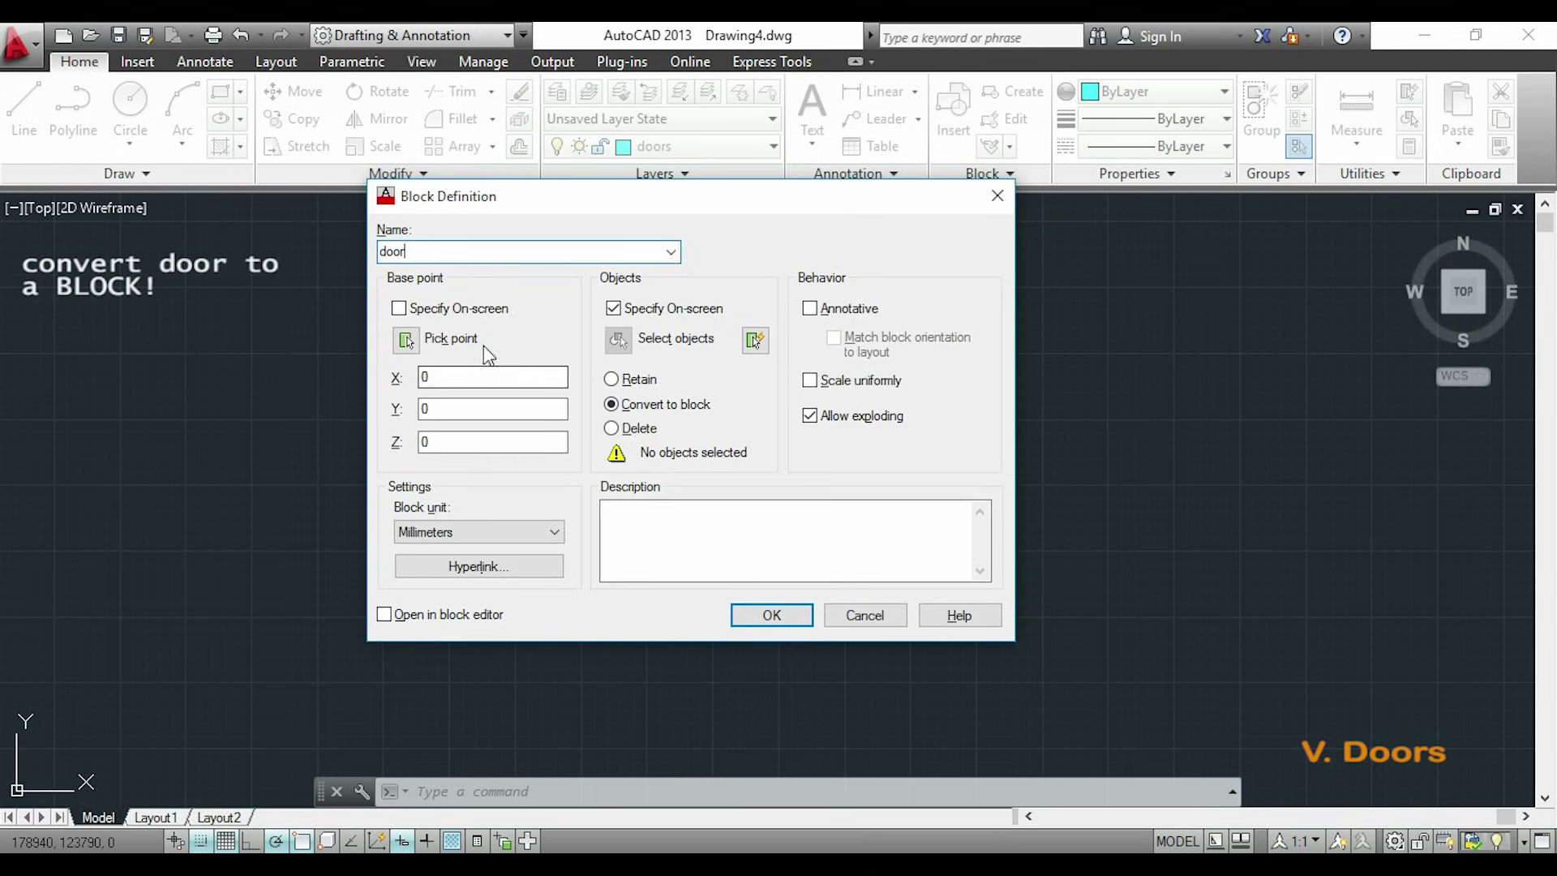
click(405, 339)
scroll(625, 597, up, 4)
click(703, 545)
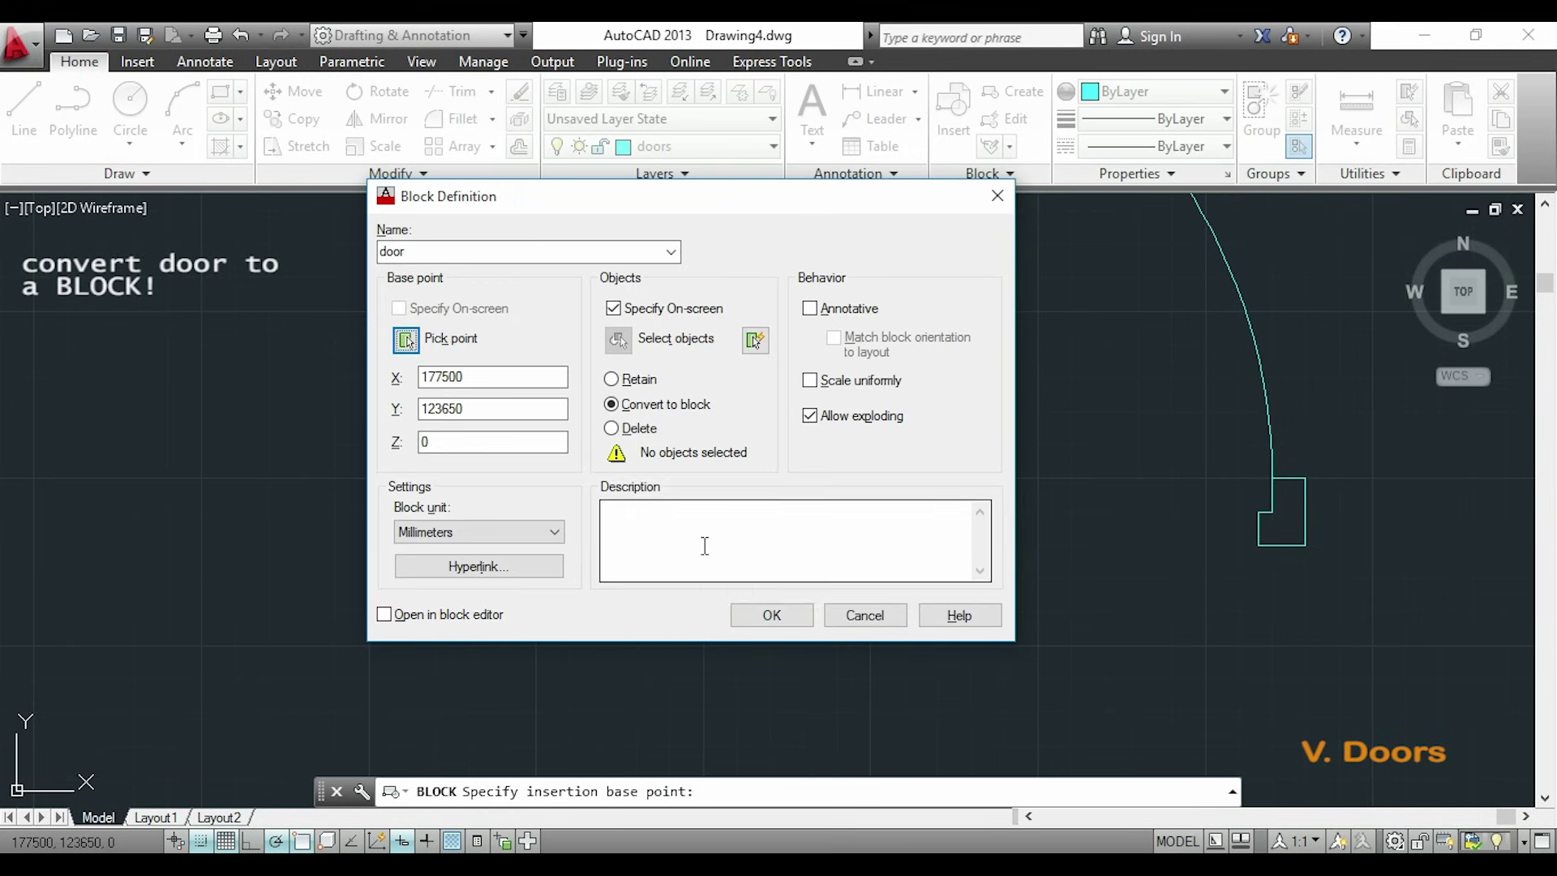
click(771, 615)
scroll(764, 669, down, 5)
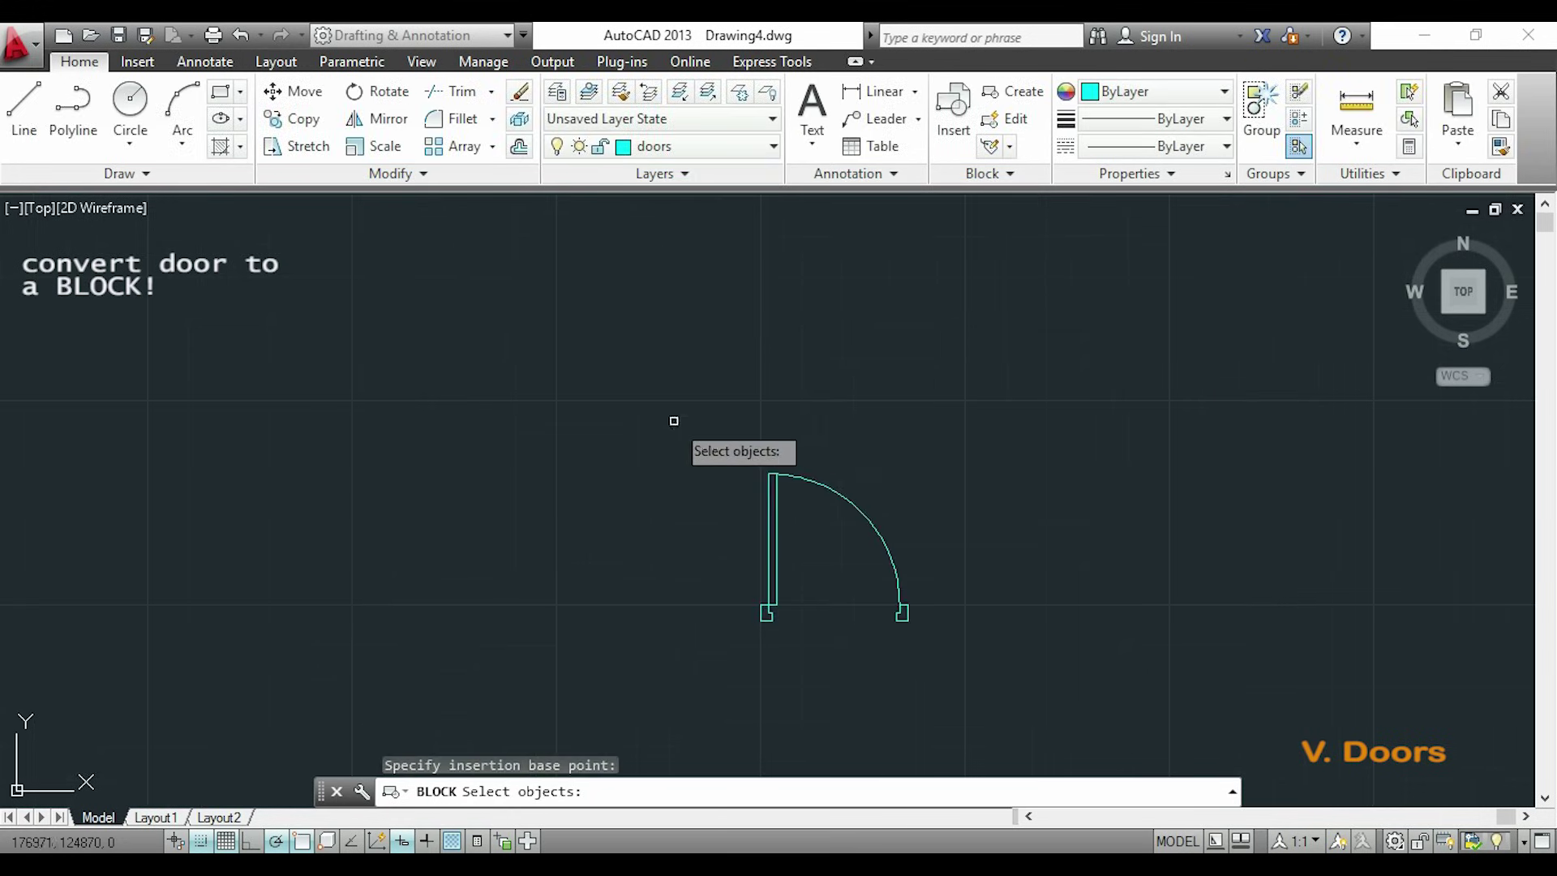
click(674, 421)
click(899, 622)
key(Return)
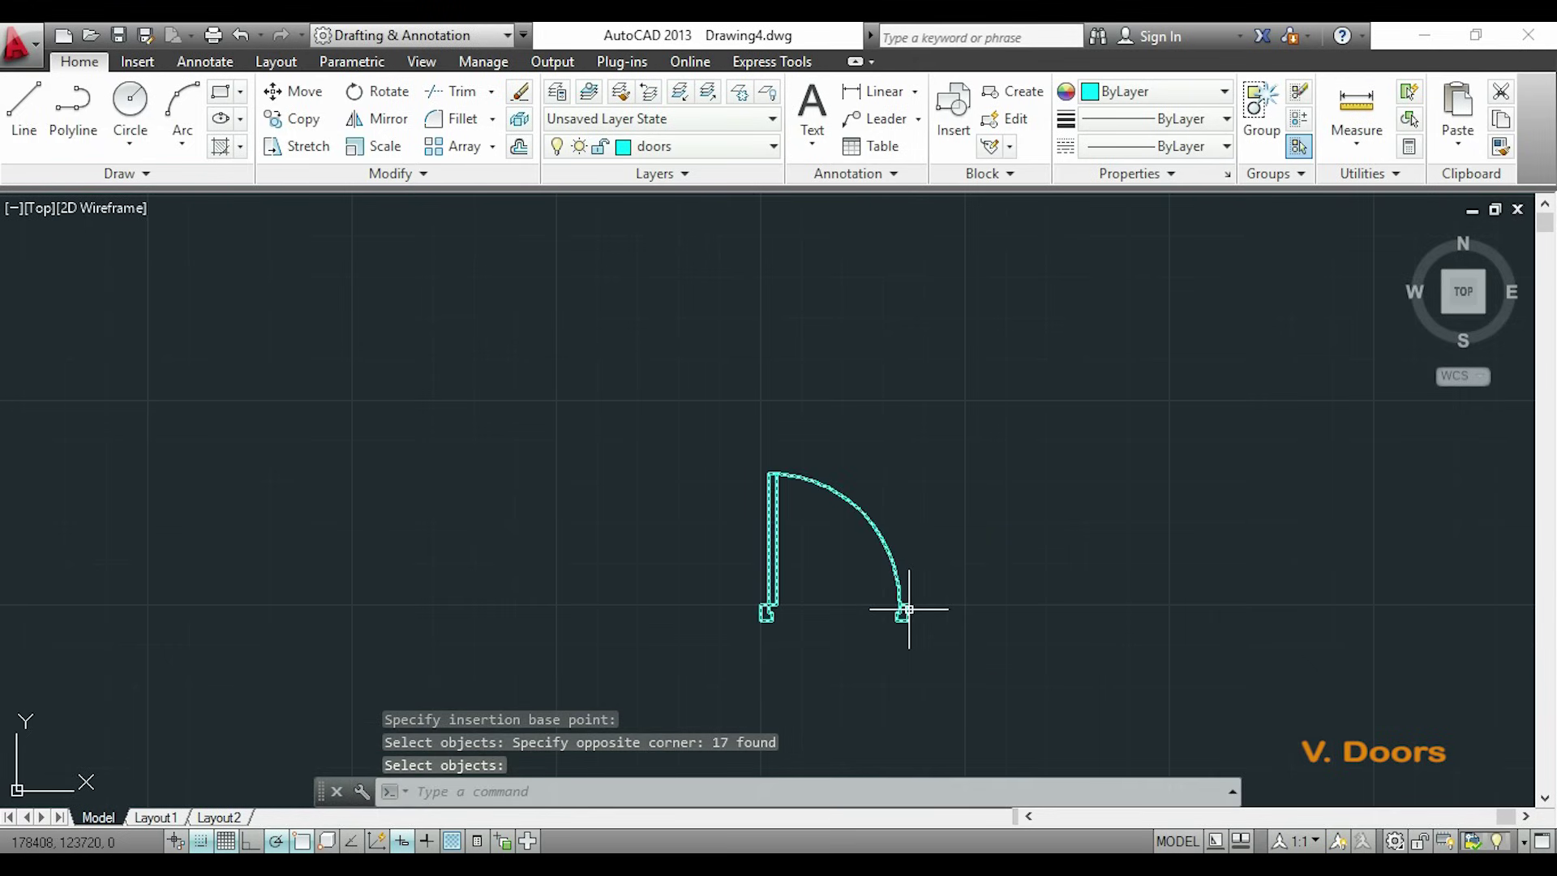
- Mirror the door block across a vertical line to its right, keeping the source door
middle_drag(965, 596, 902, 464)
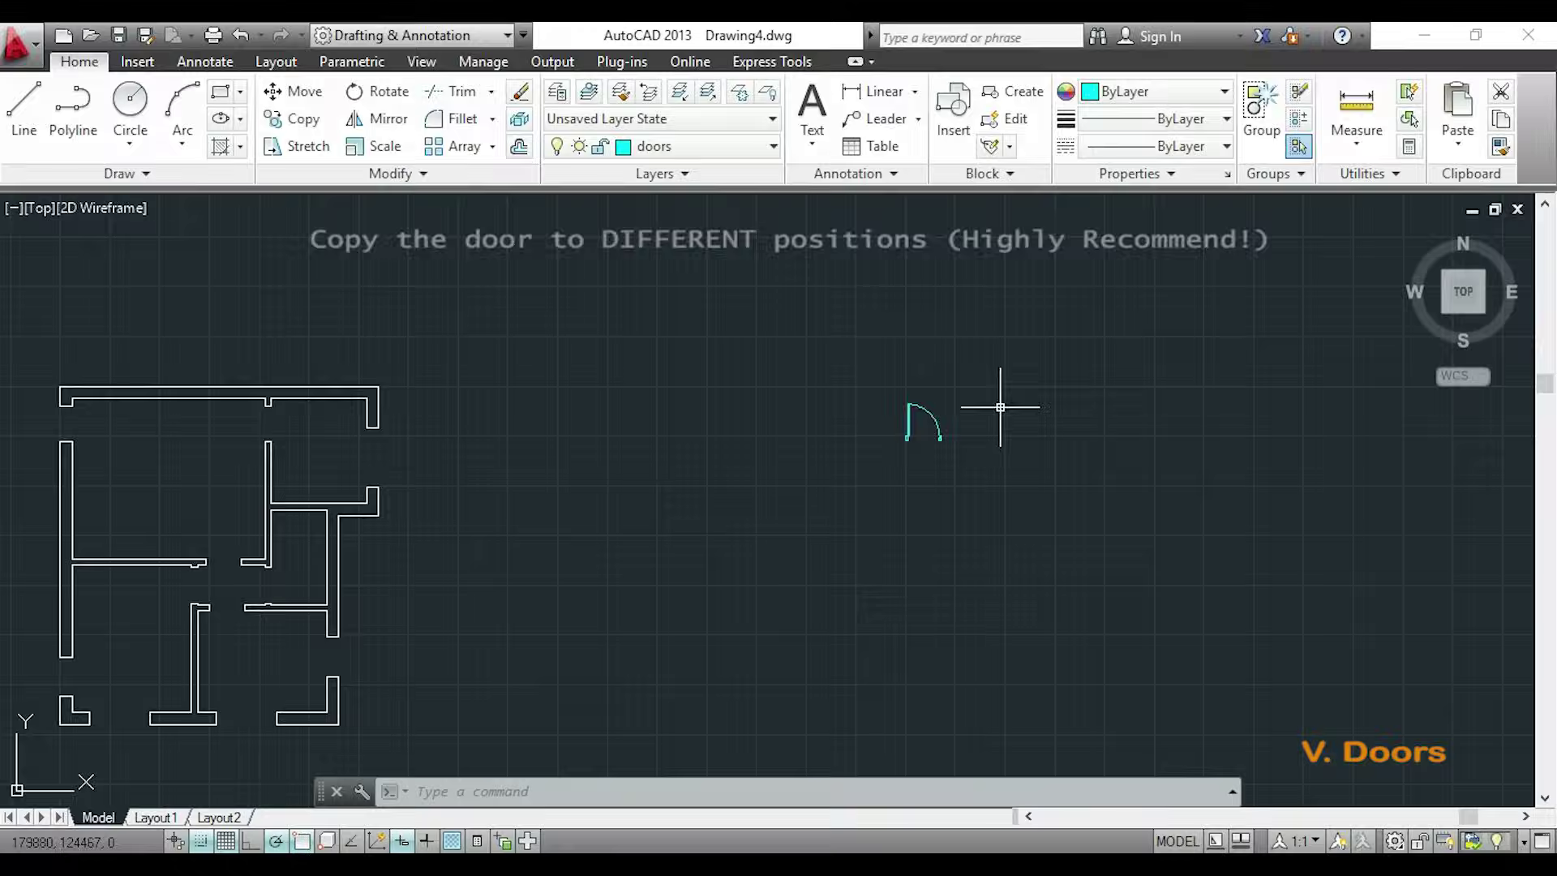
scroll(1000, 407, up, 5)
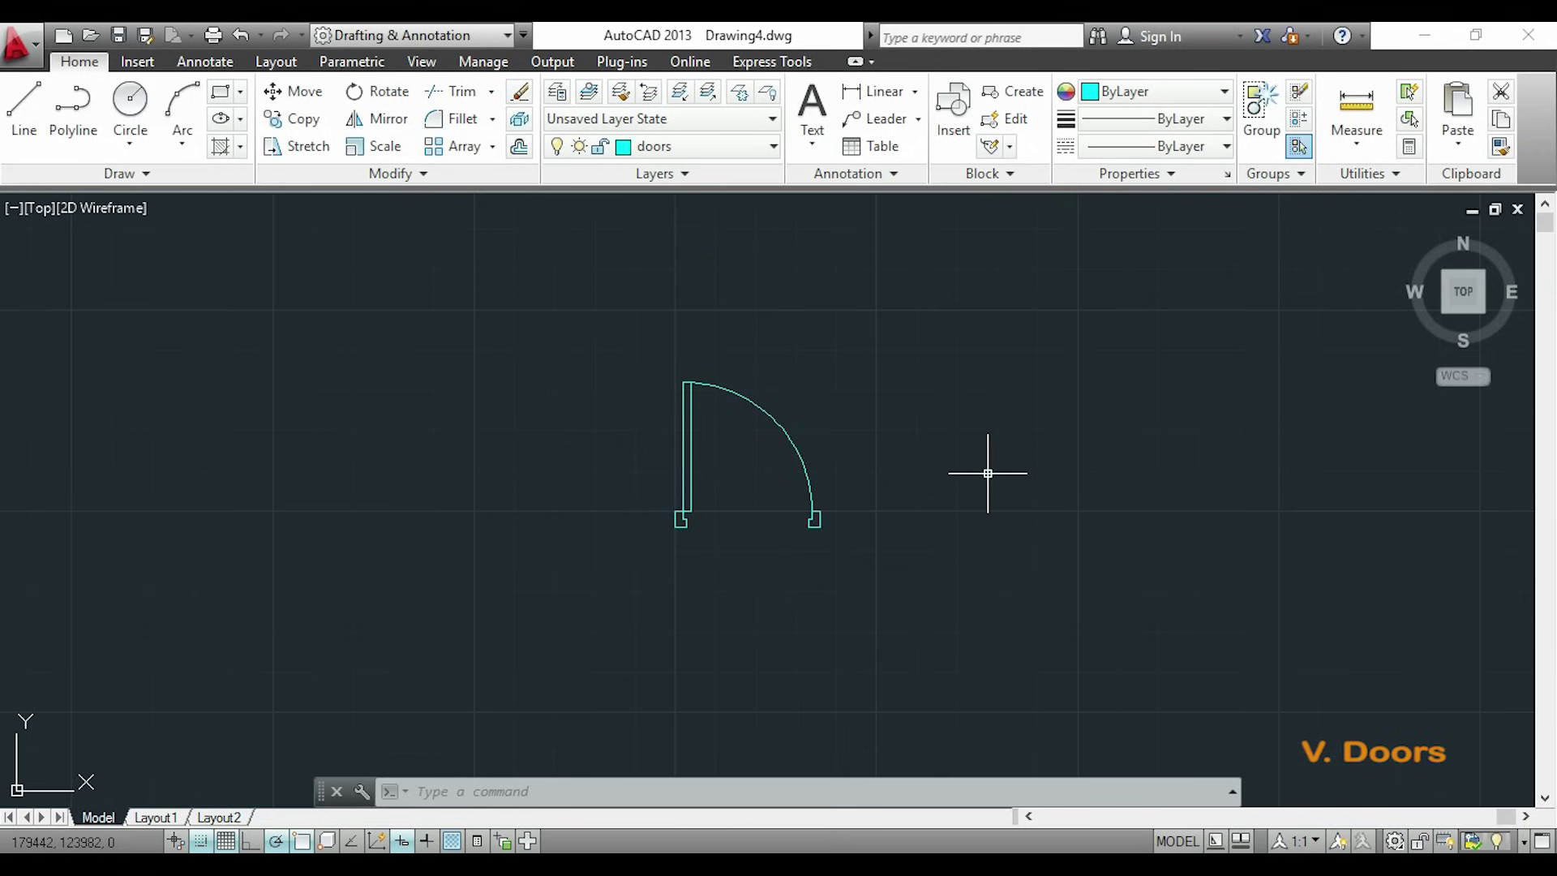
text(mi)
key(Return)
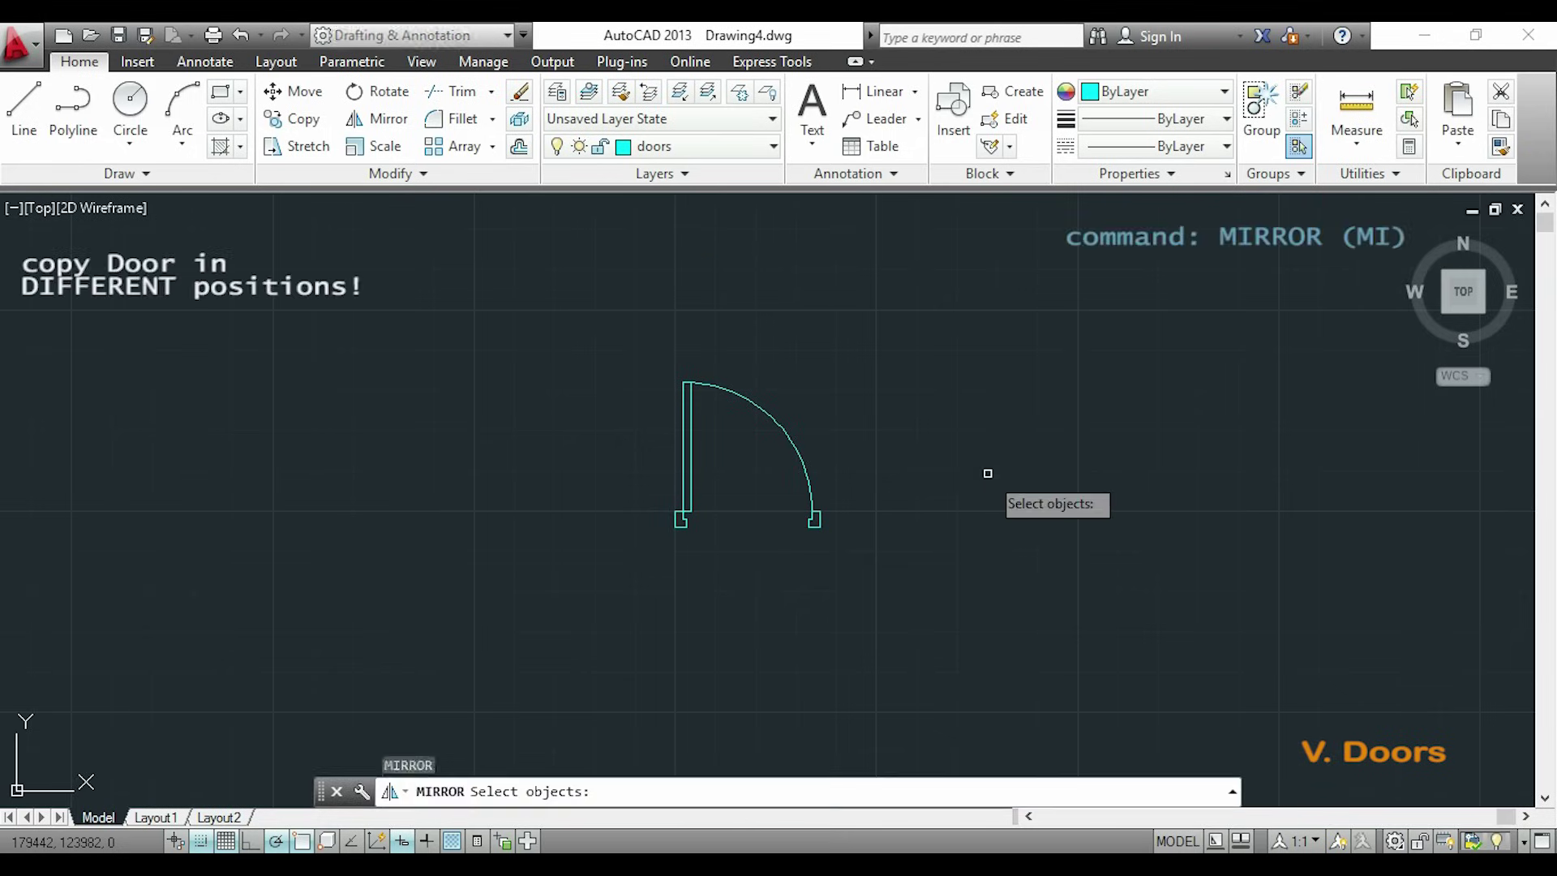
click(614, 344)
click(927, 581)
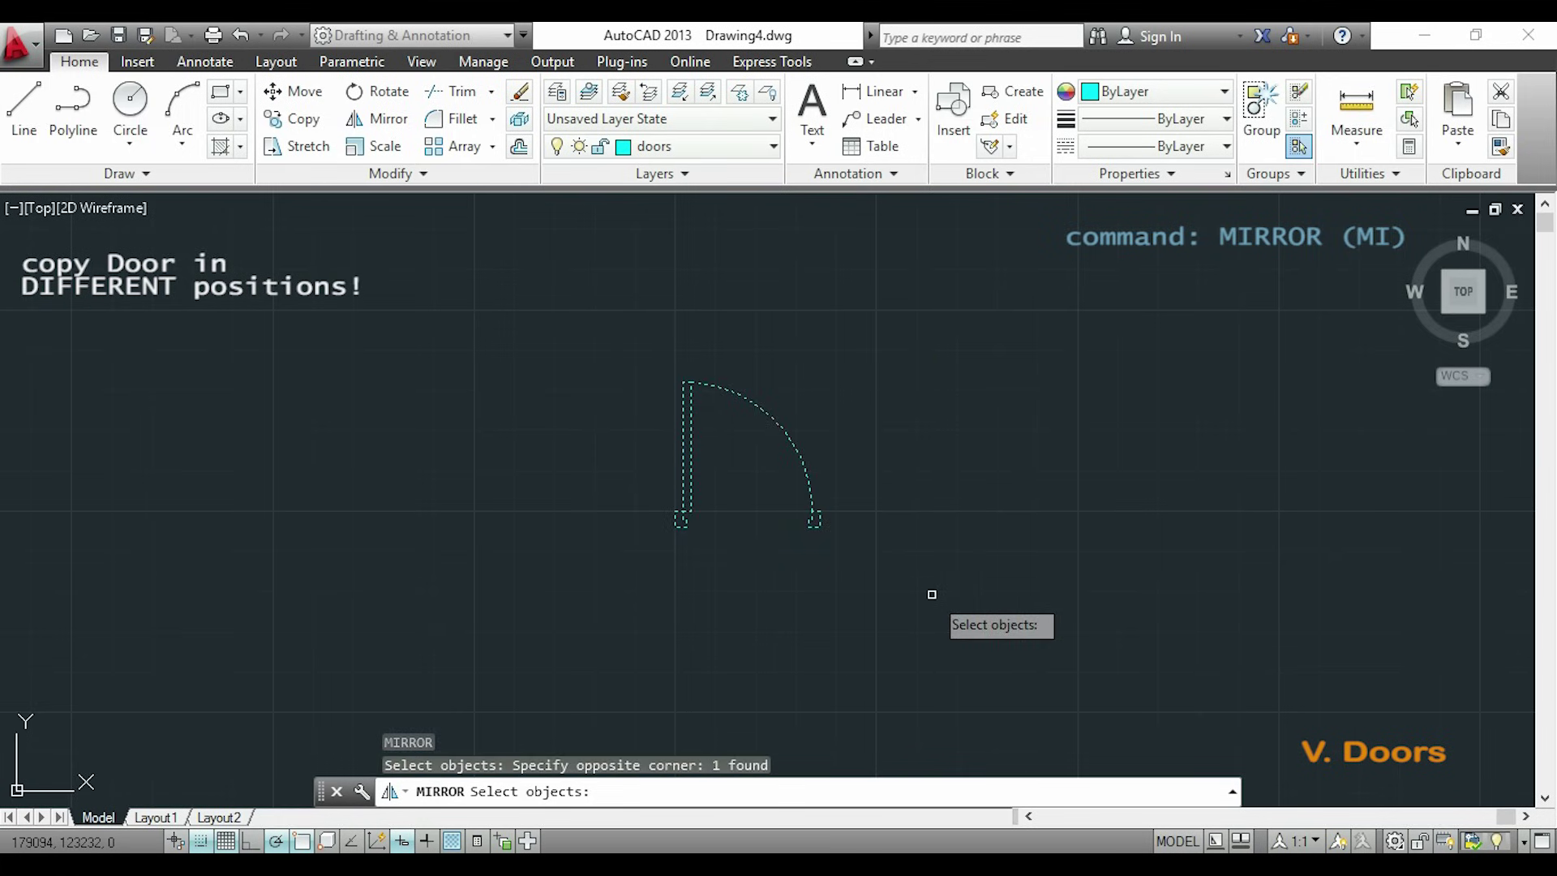
key(Return)
click(974, 558)
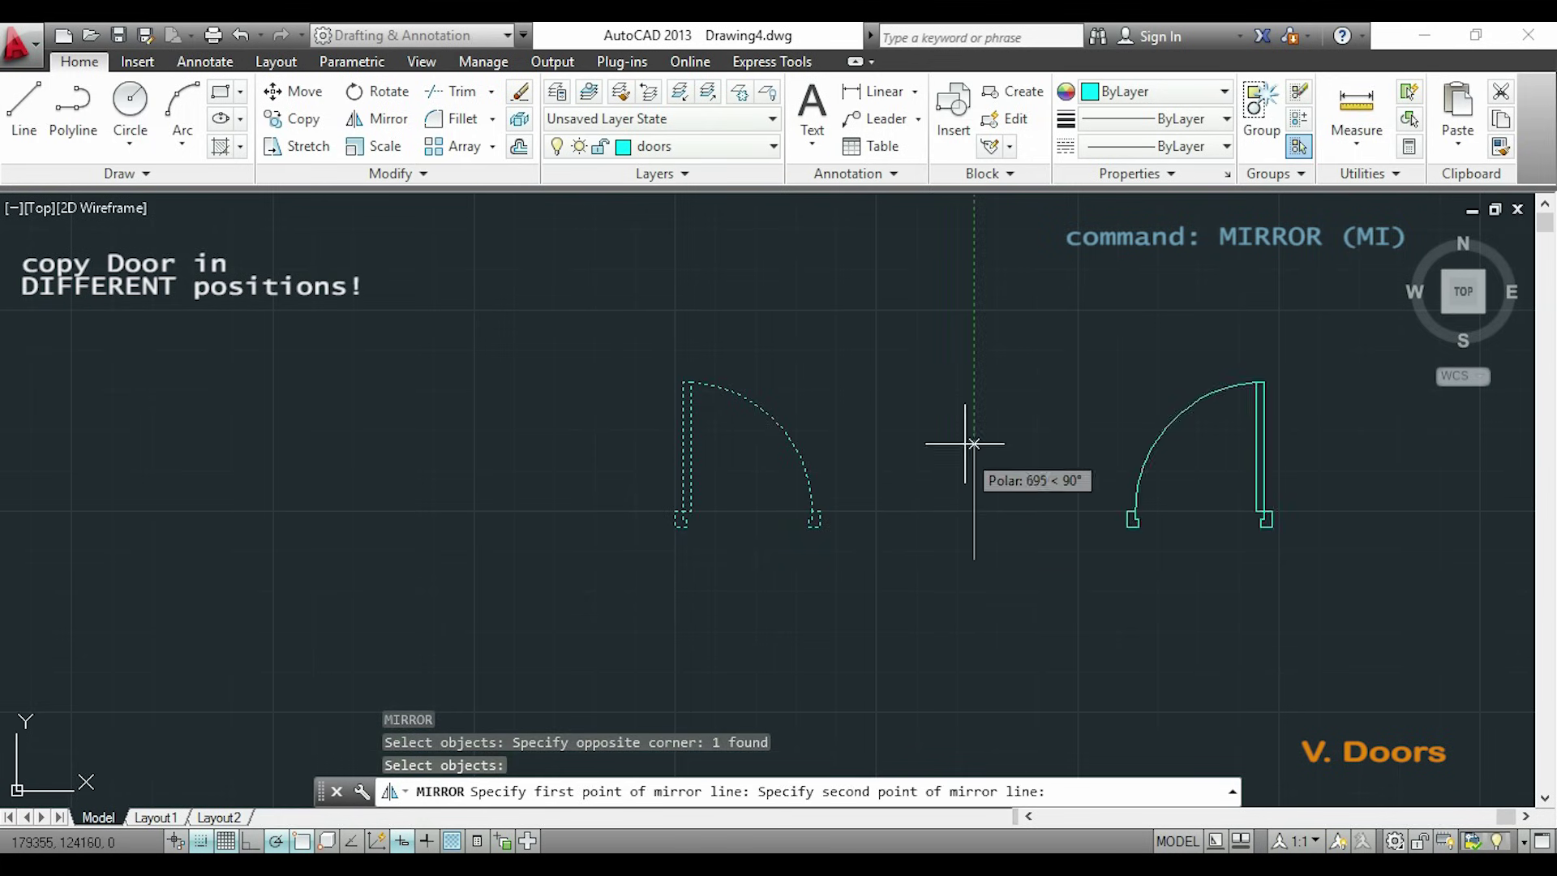
click(965, 441)
key(Return)
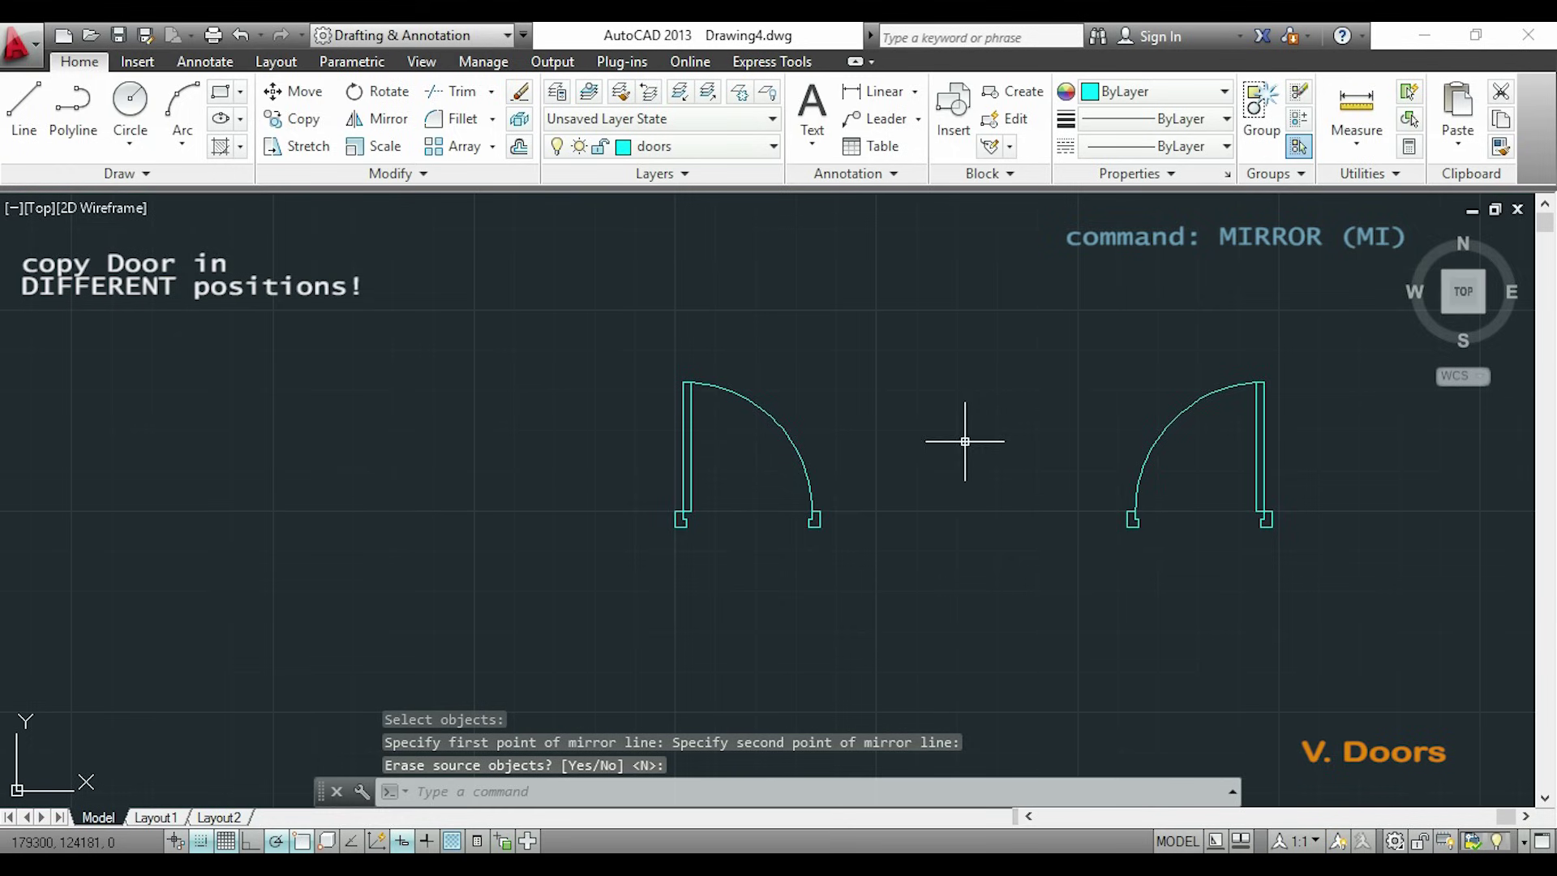
- Mirror both doors across a horizontal line below them, keeping the source doors
scroll(1011, 546, down, 2)
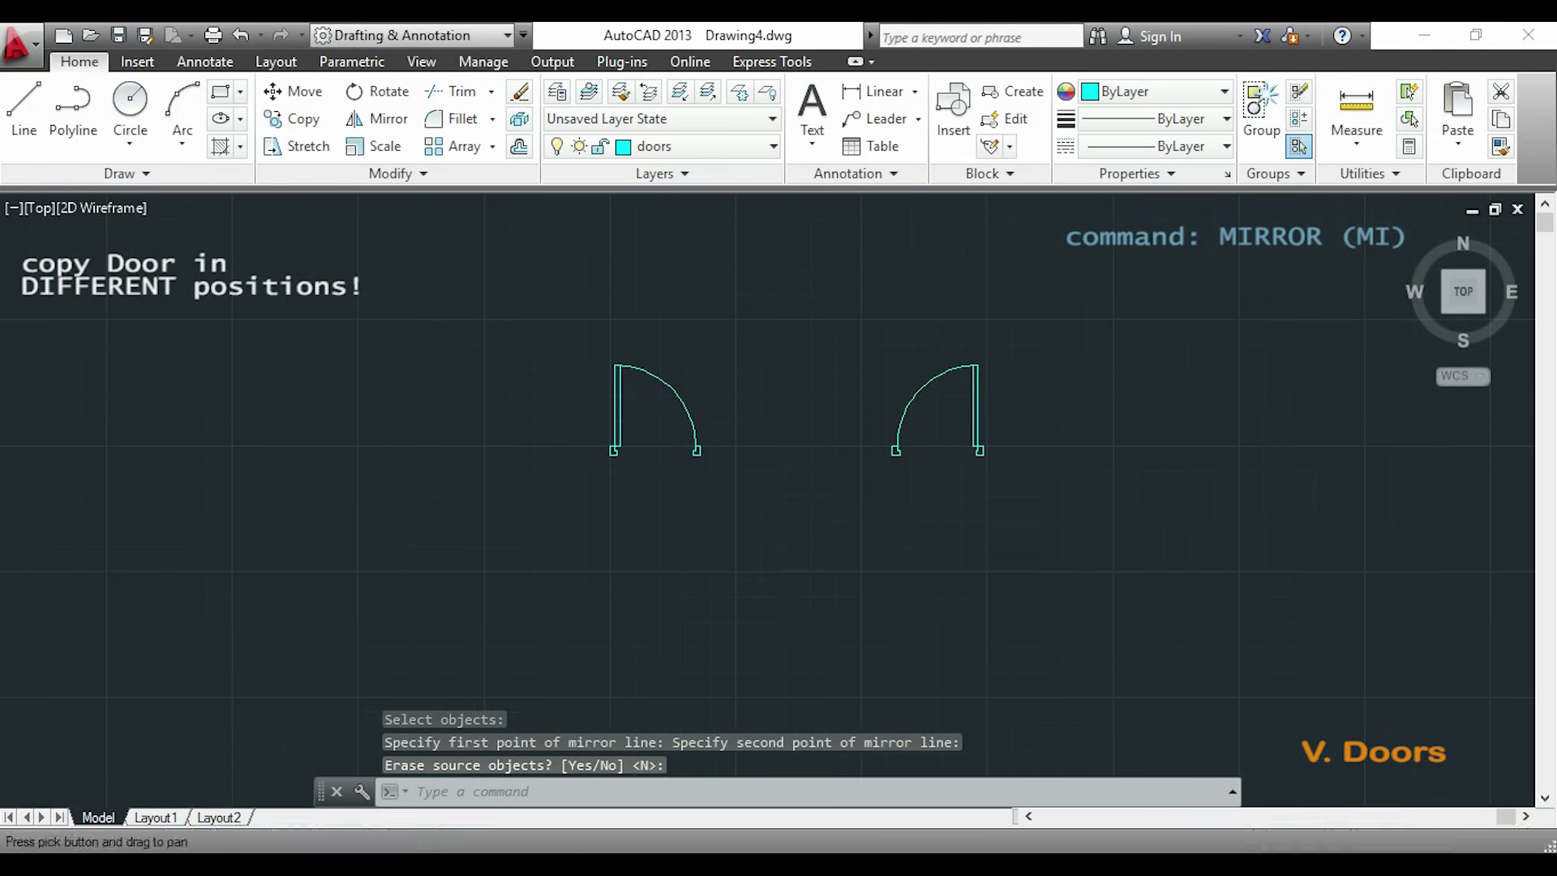
key(Return)
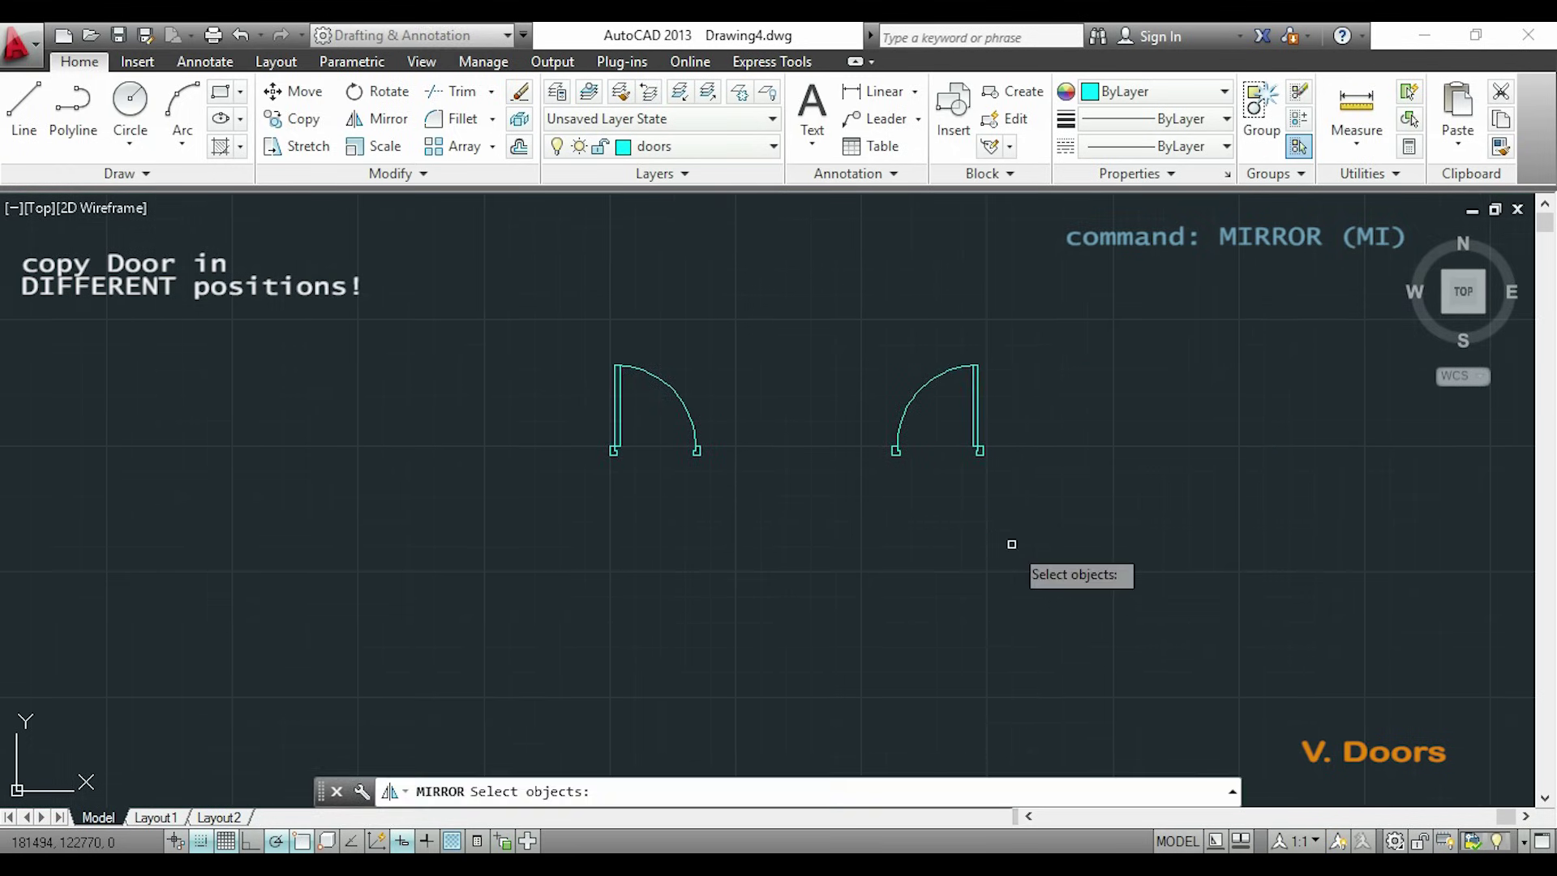
click(518, 307)
click(1108, 517)
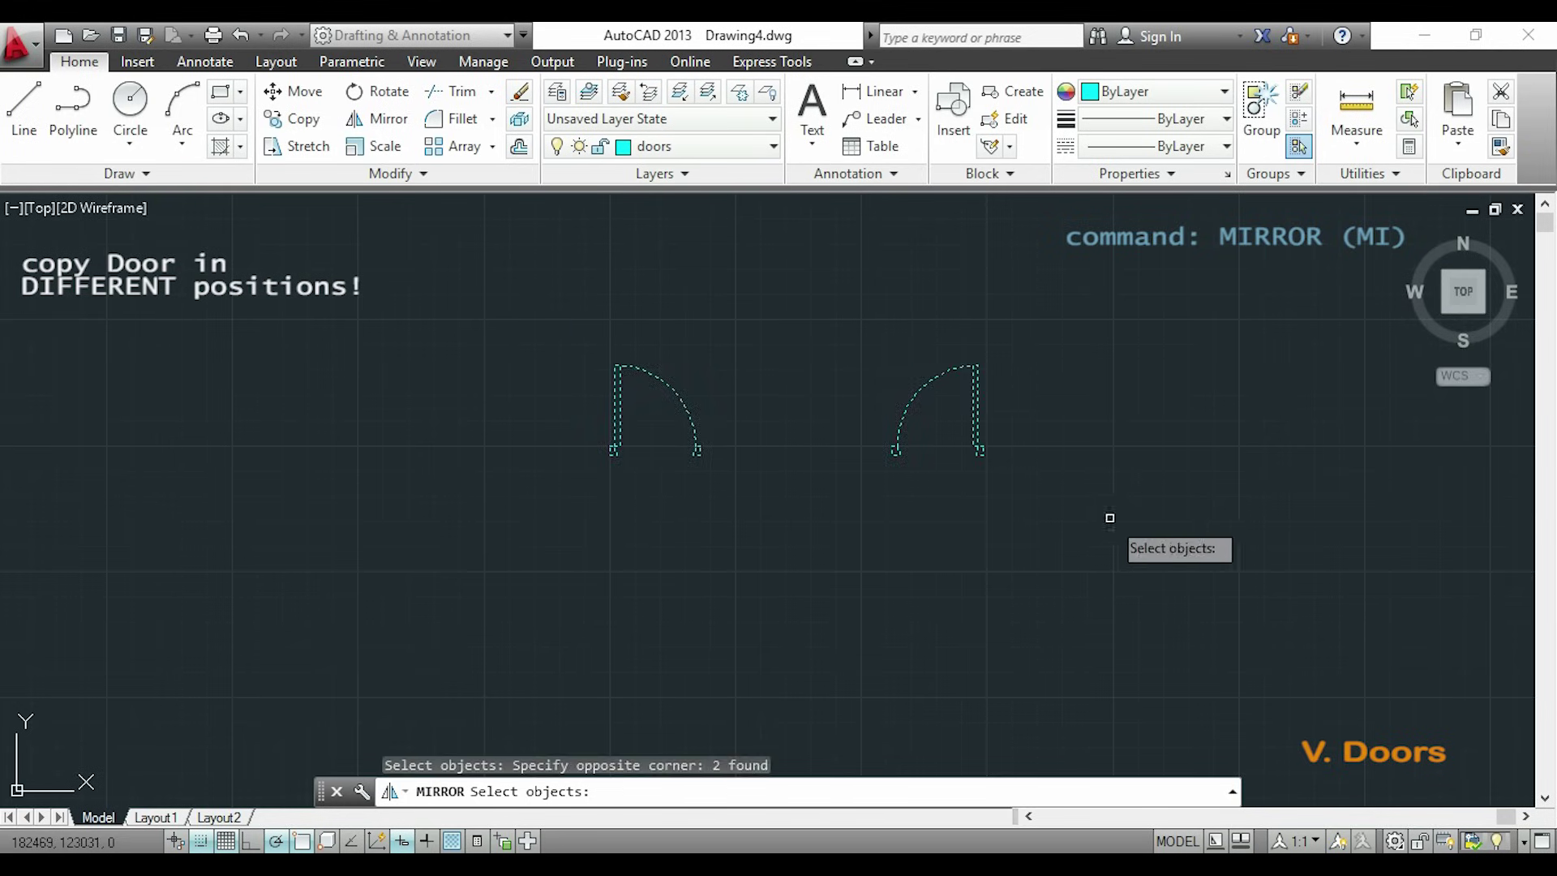
key(Return)
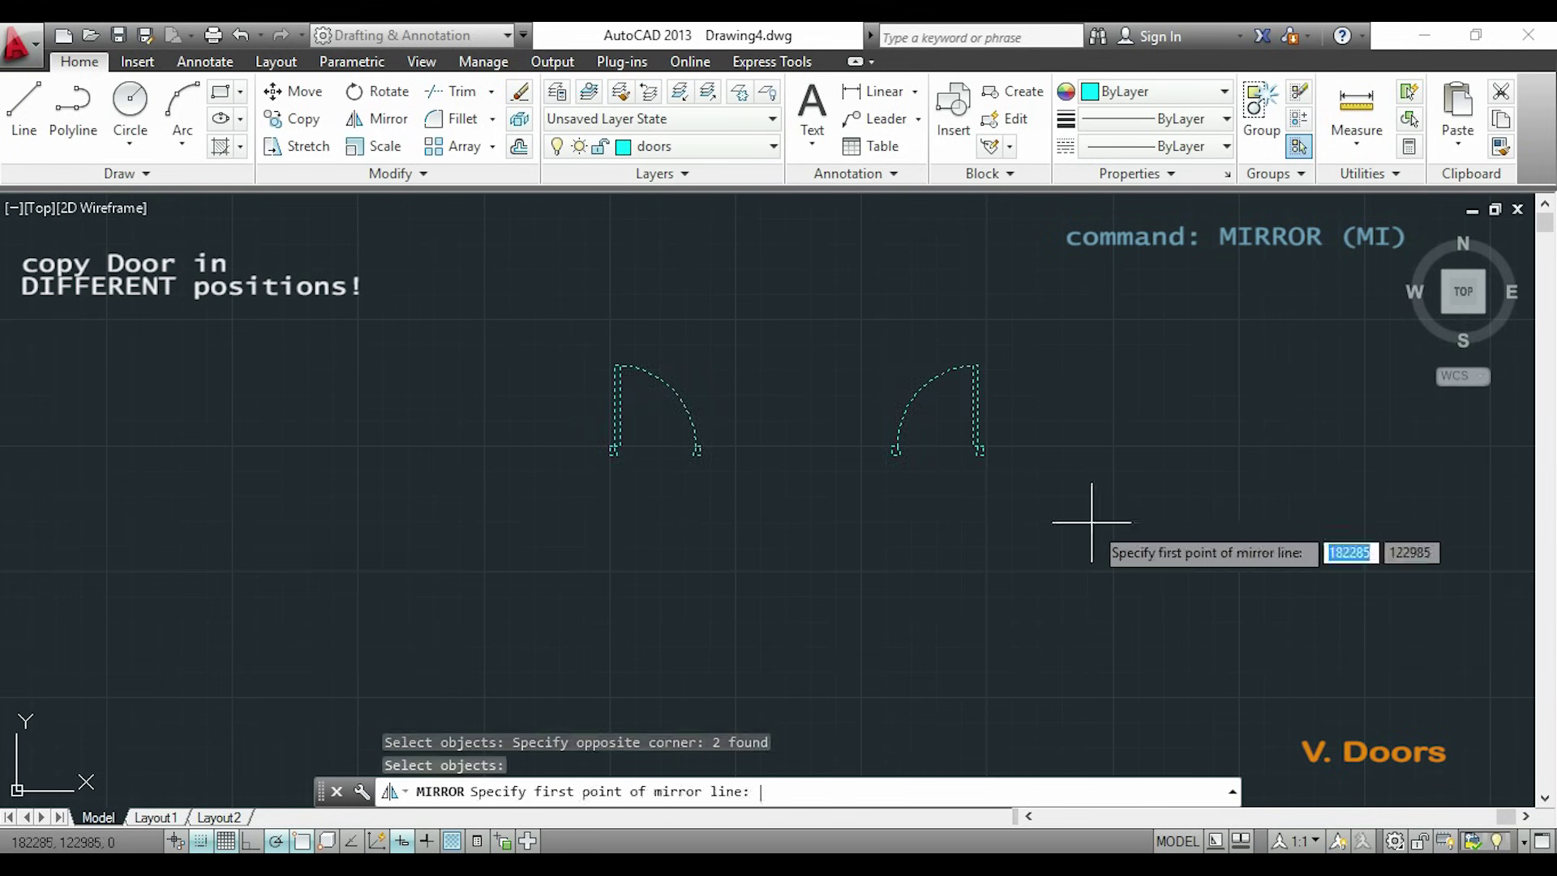
click(1056, 579)
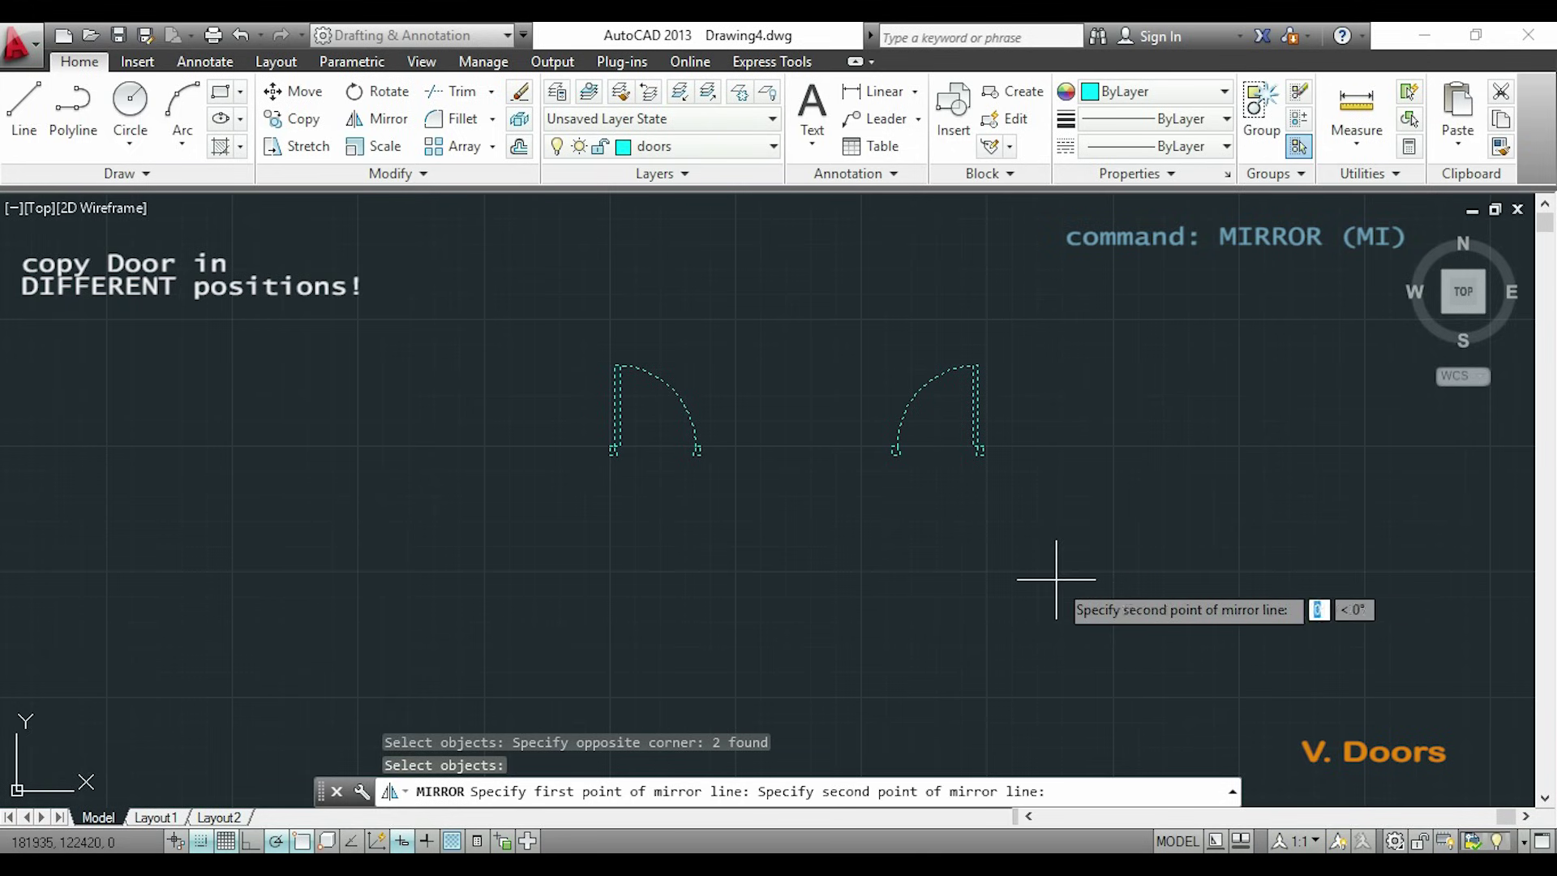
click(860, 573)
key(Return)
scroll(863, 567, down, 3)
middle_drag(1025, 626, 769, 553)
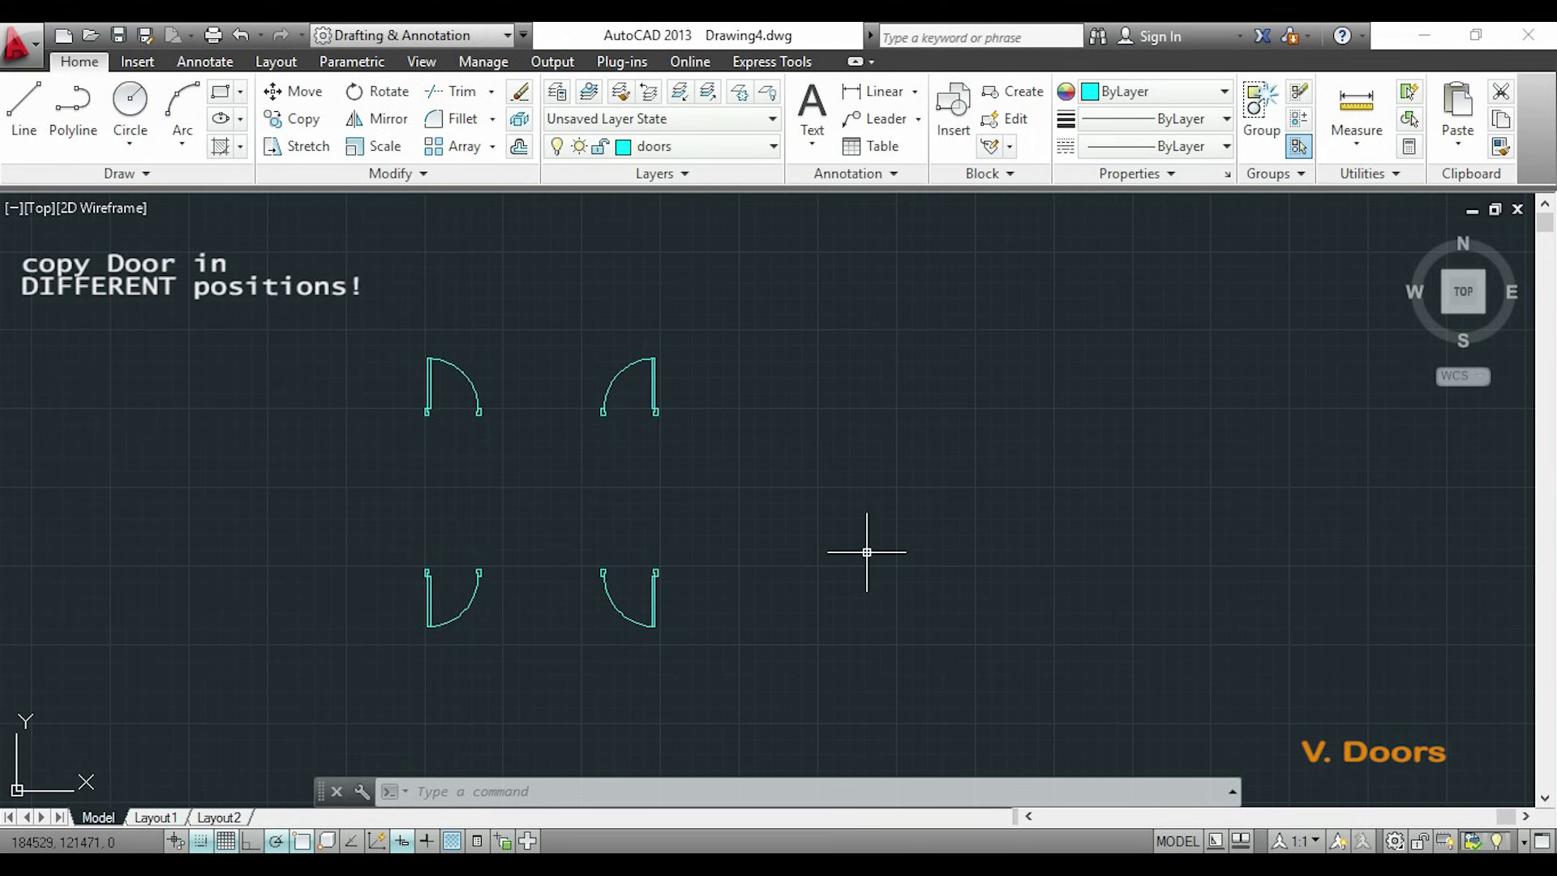
- Copy all four doors about 10755 units horizontally to the right, using the lower-right door's upper jamb corner as base point
text(co)
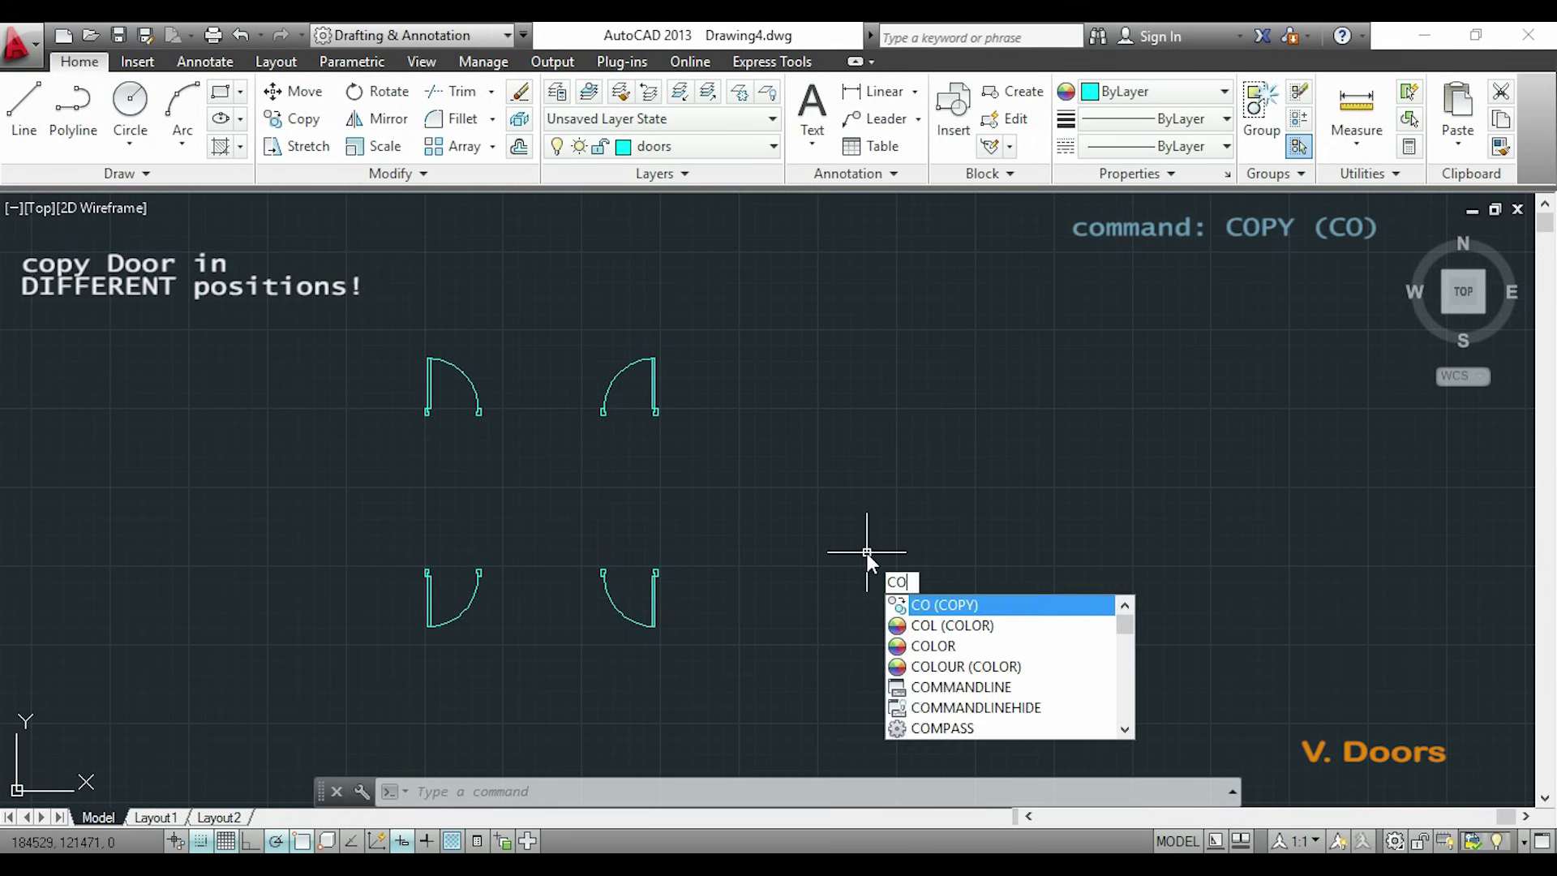
key(Return)
click(331, 296)
click(736, 665)
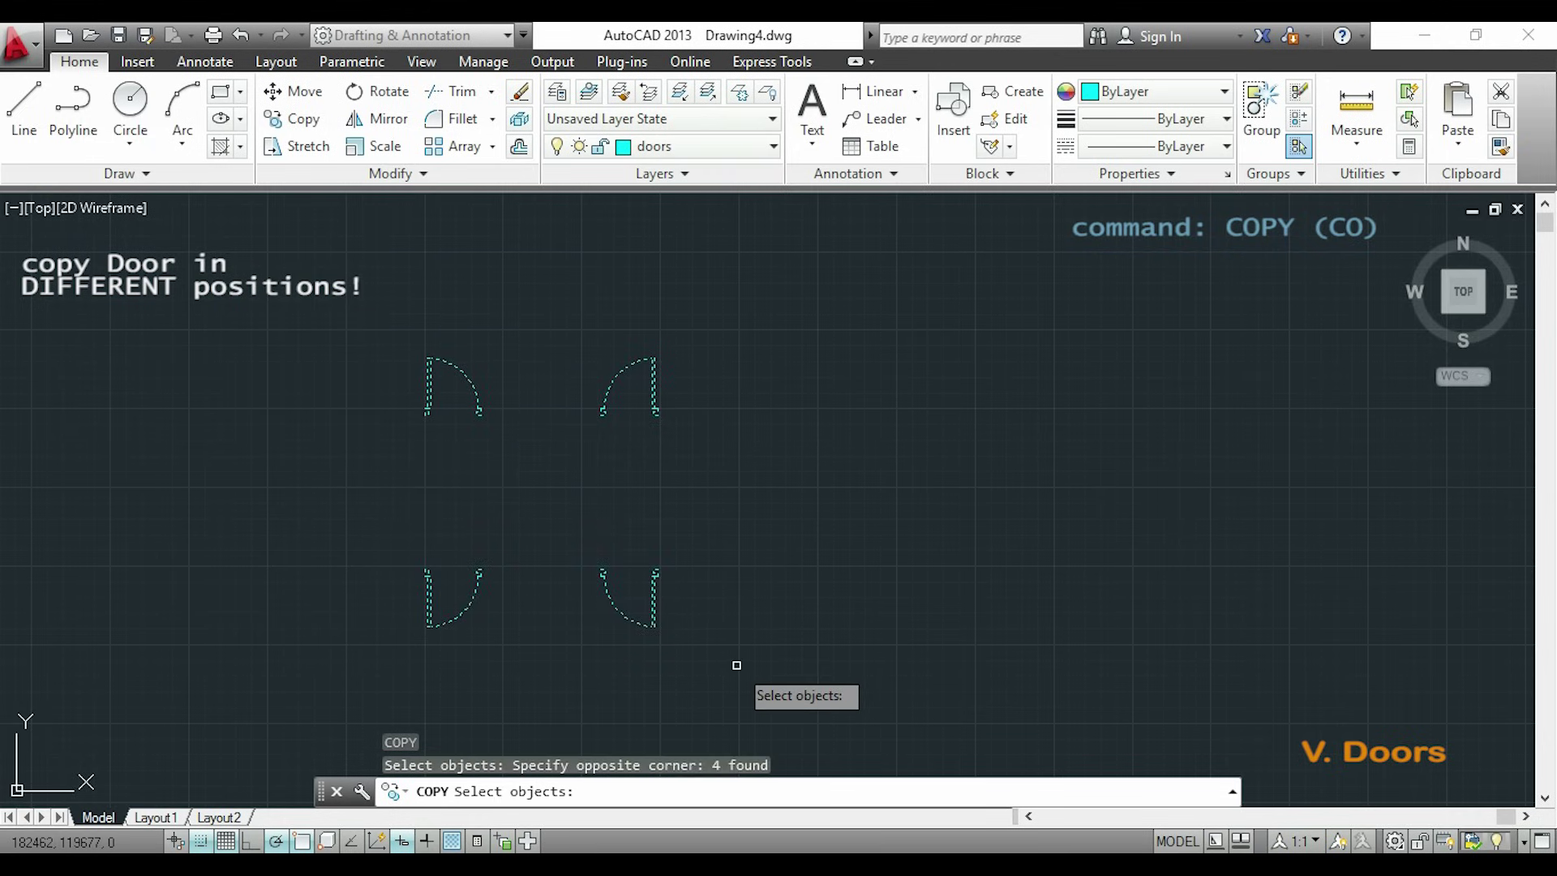
key(Return)
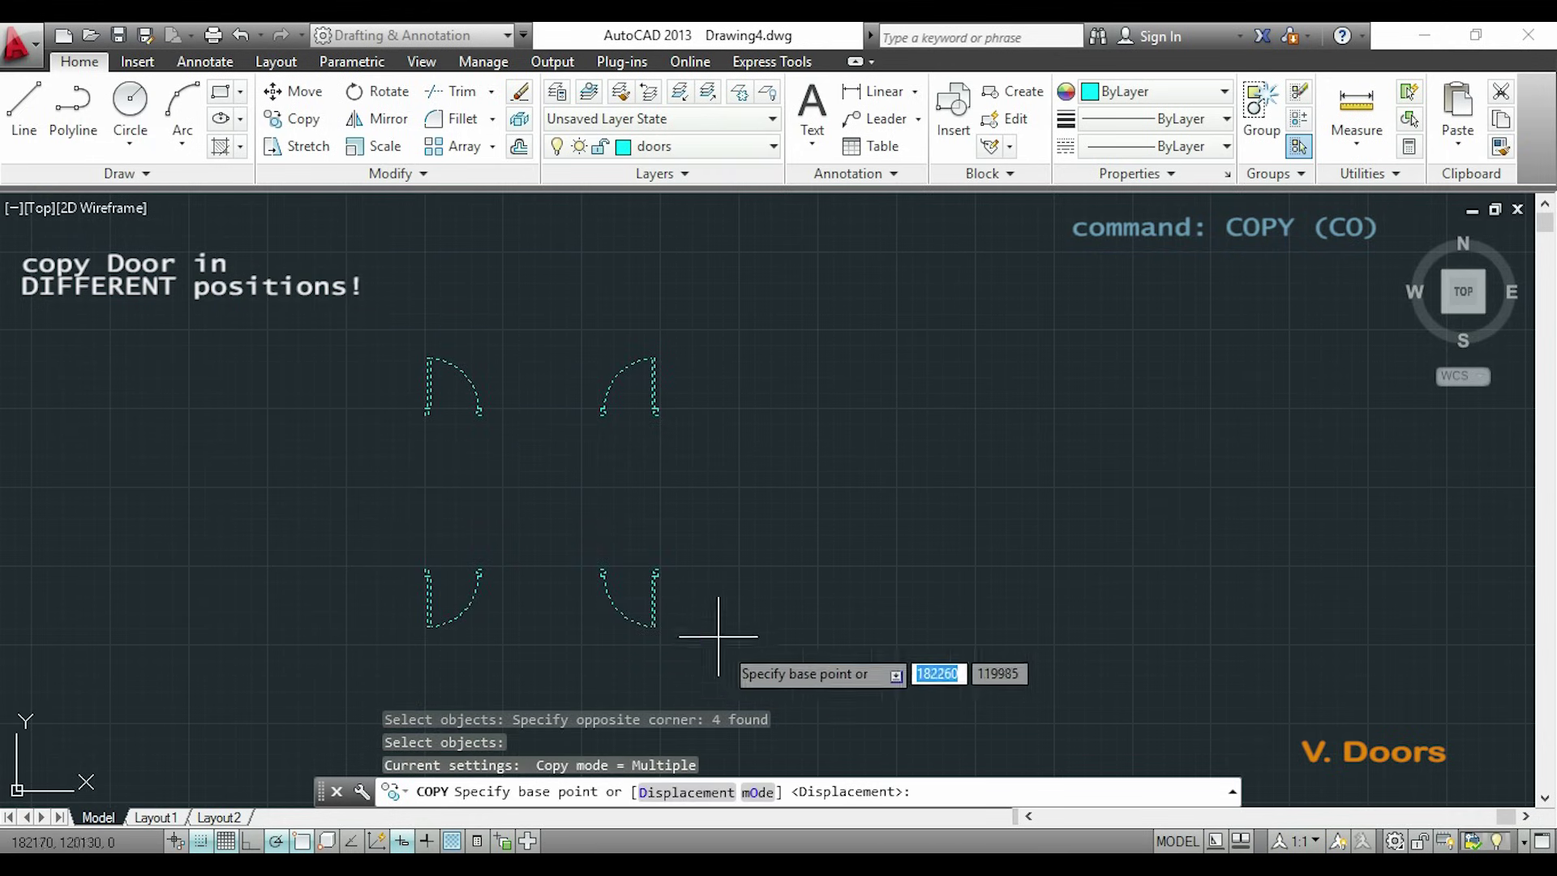
click(657, 568)
middle_drag(1199, 556, 989, 558)
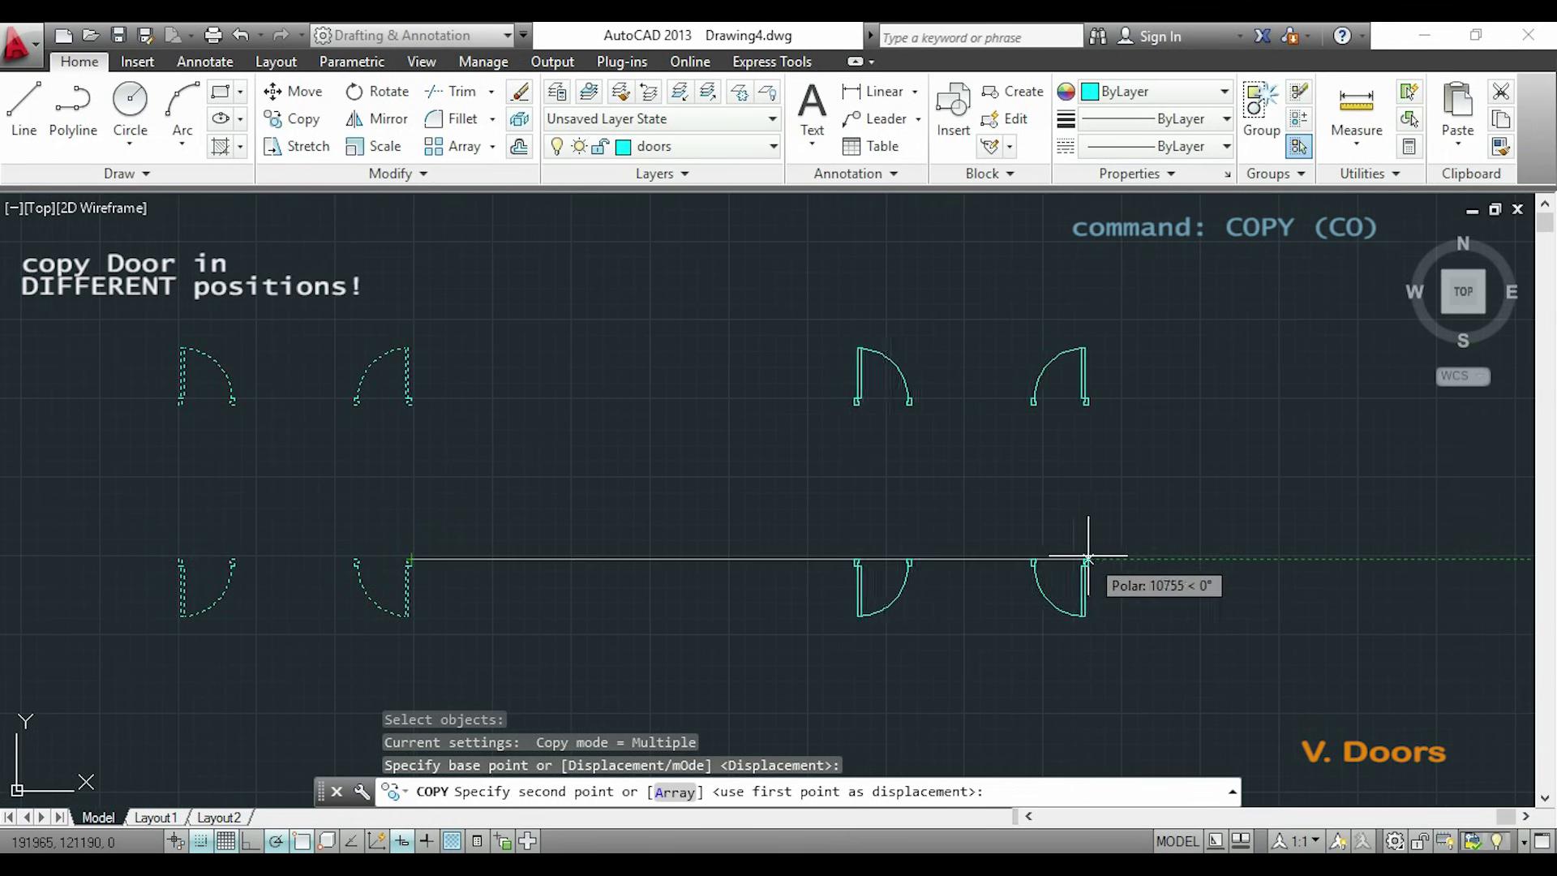
click(1088, 559)
key(Escape)
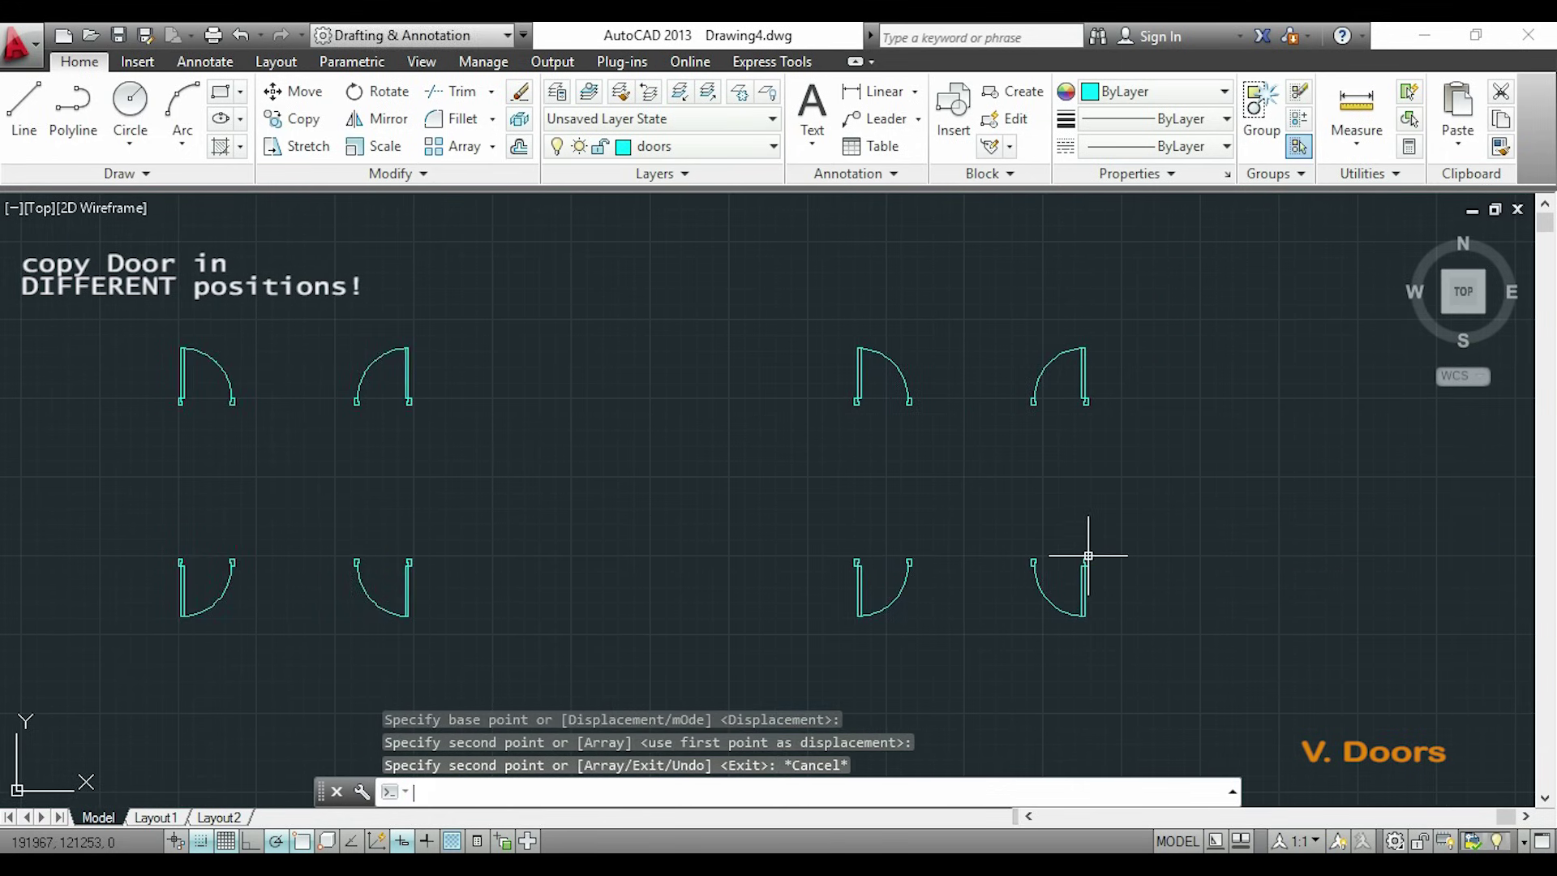
- Rotate the four copied doors 90 degrees clockwise about a point at the centre of their group
text(ro)
key(Return)
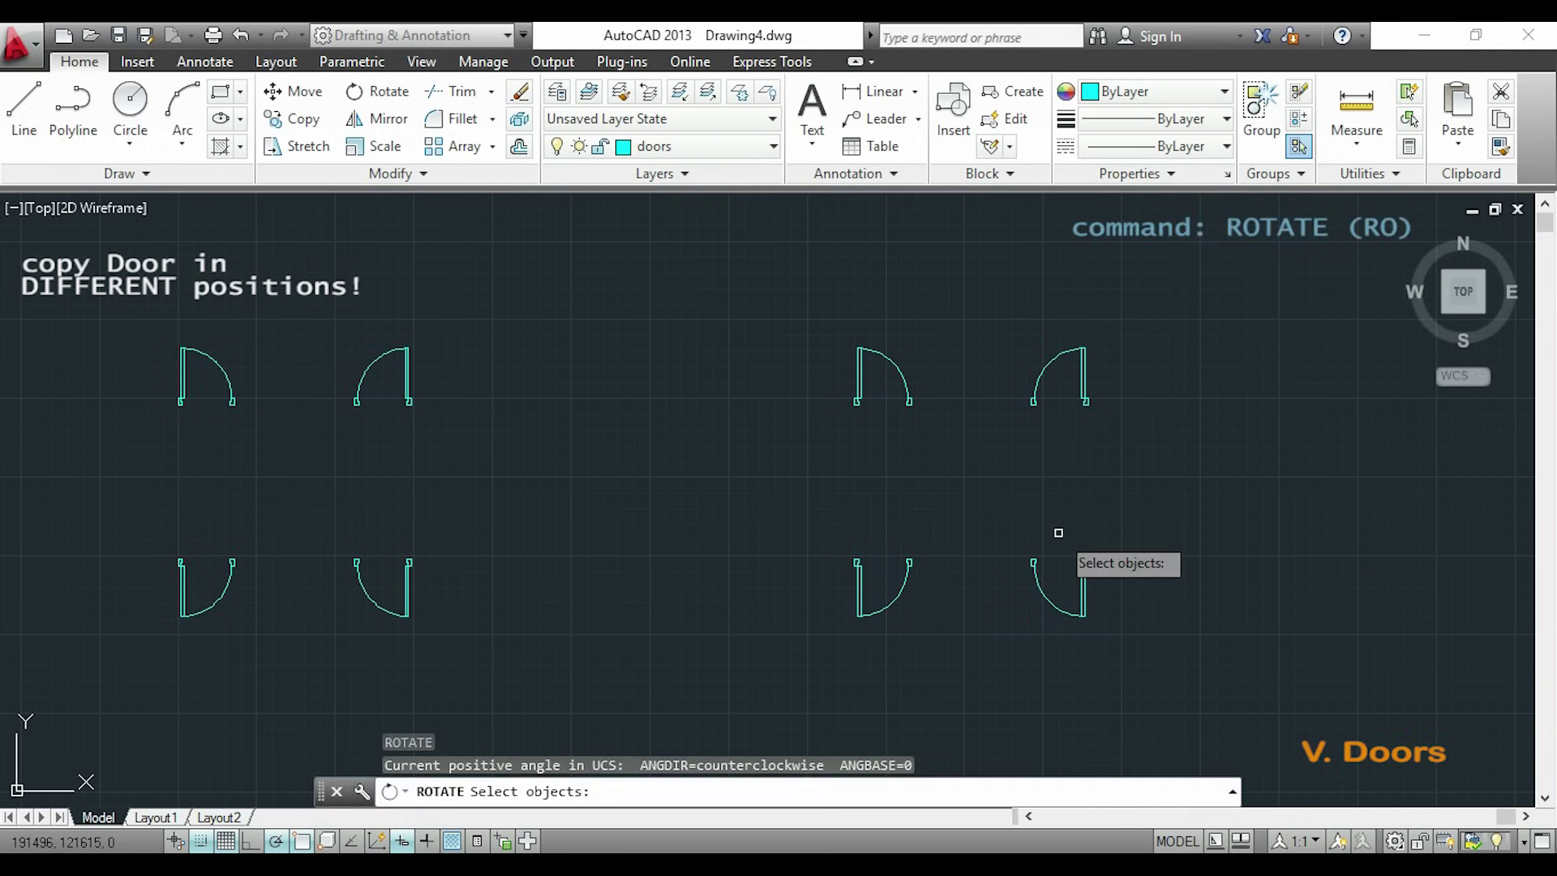
click(783, 285)
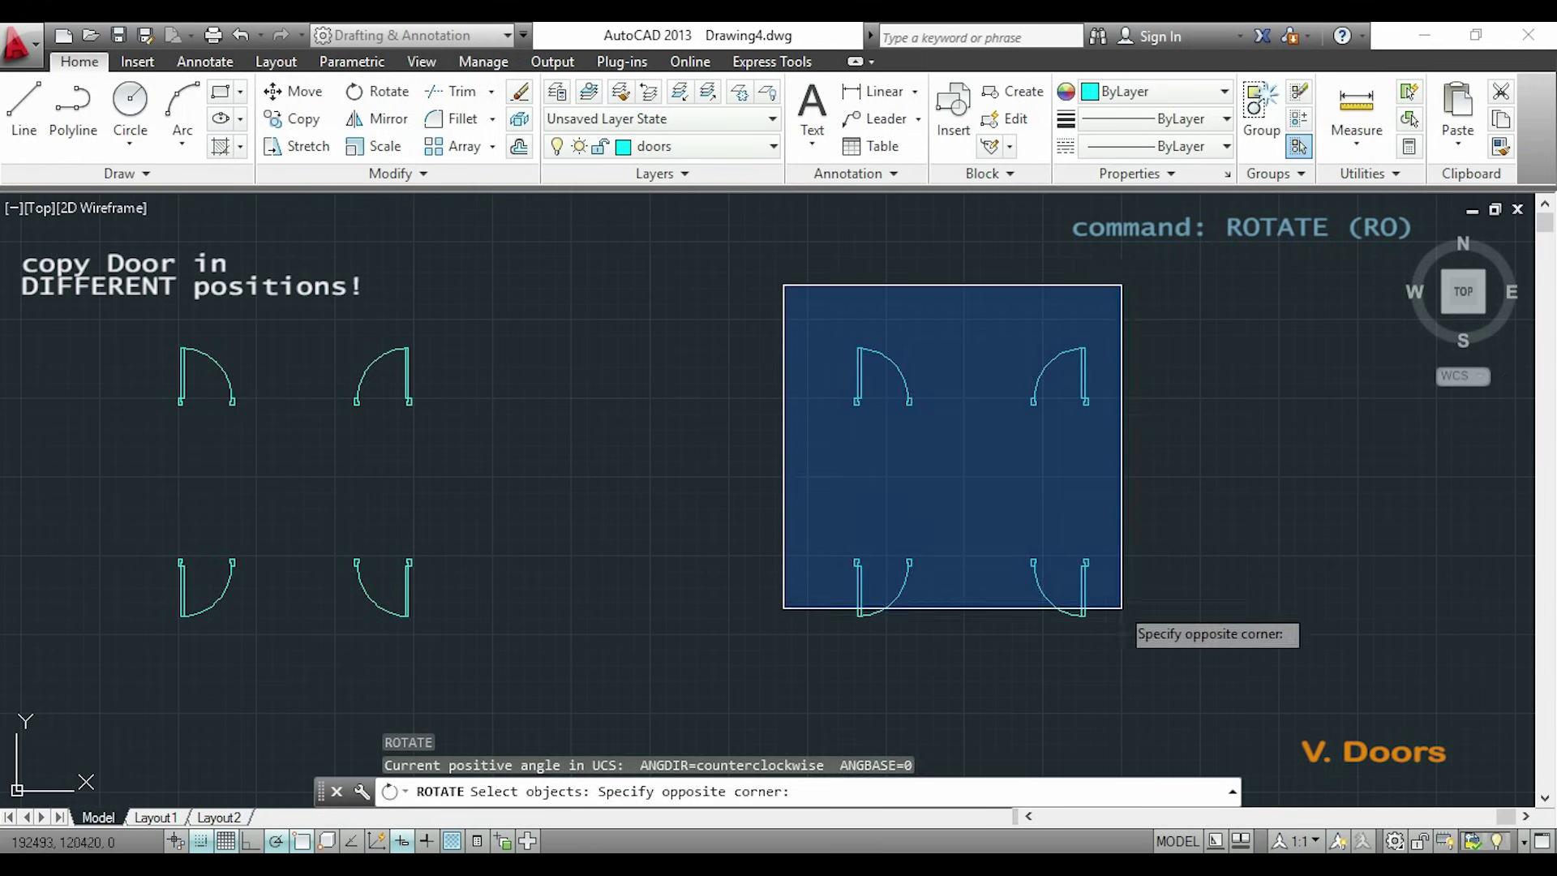
click(1164, 673)
key(Return)
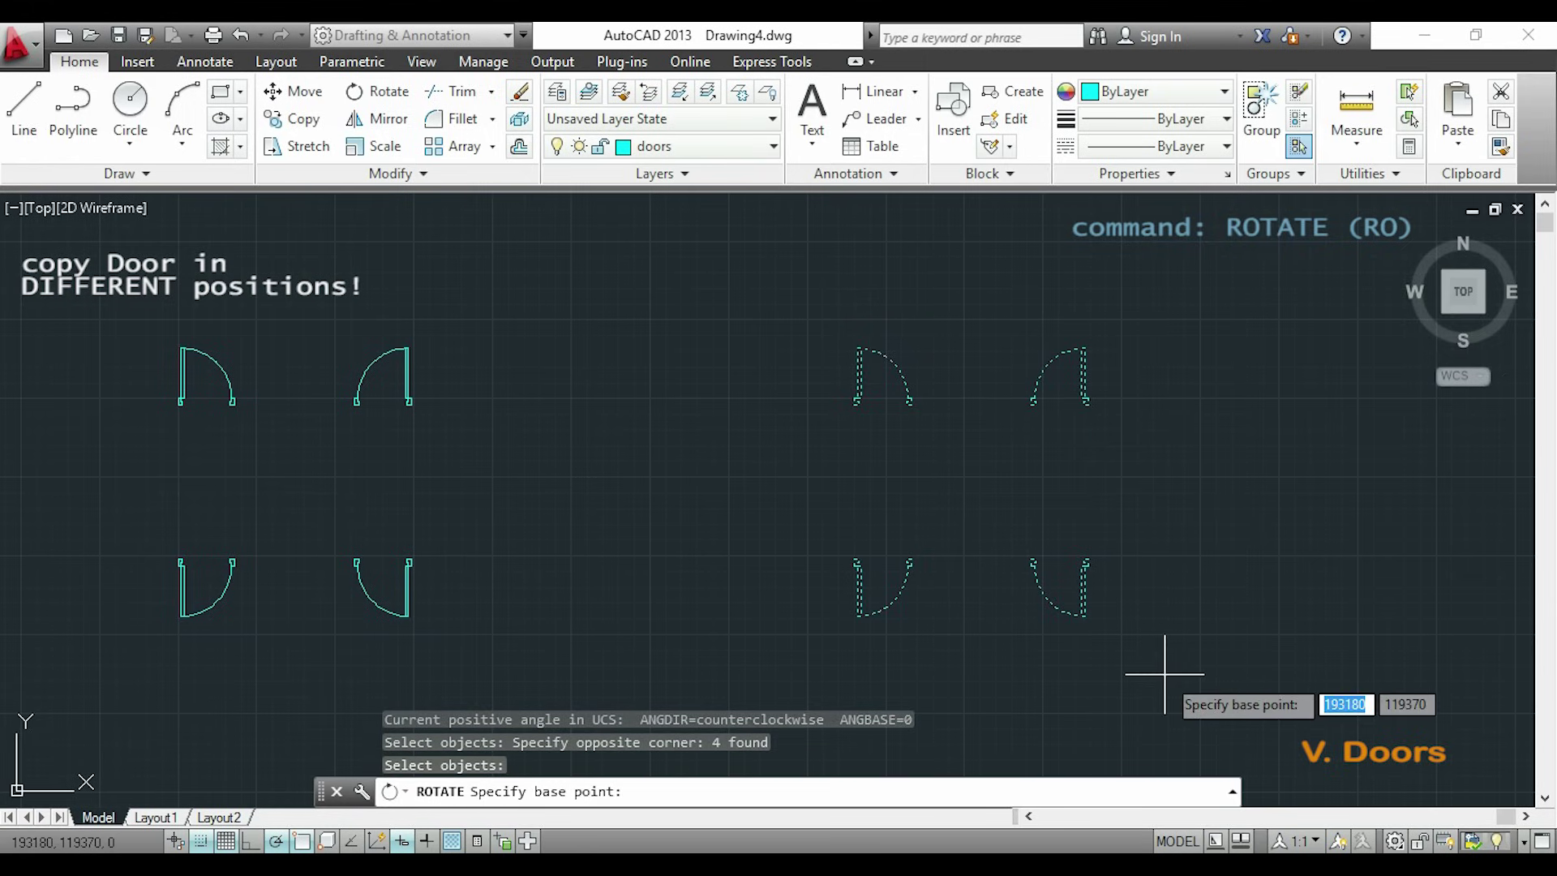
click(985, 491)
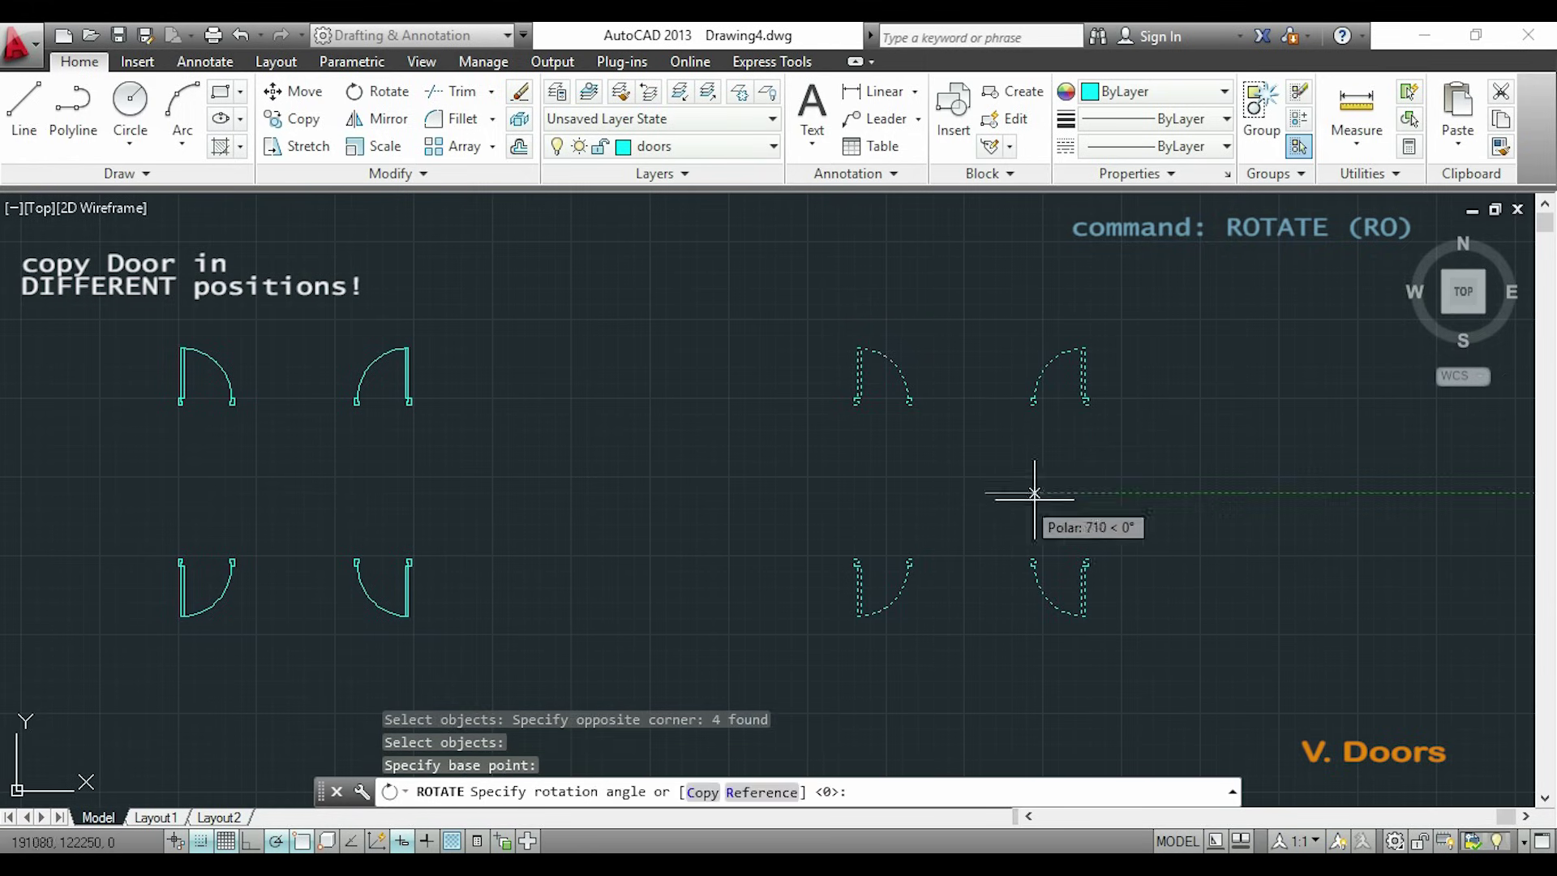
click(985, 614)
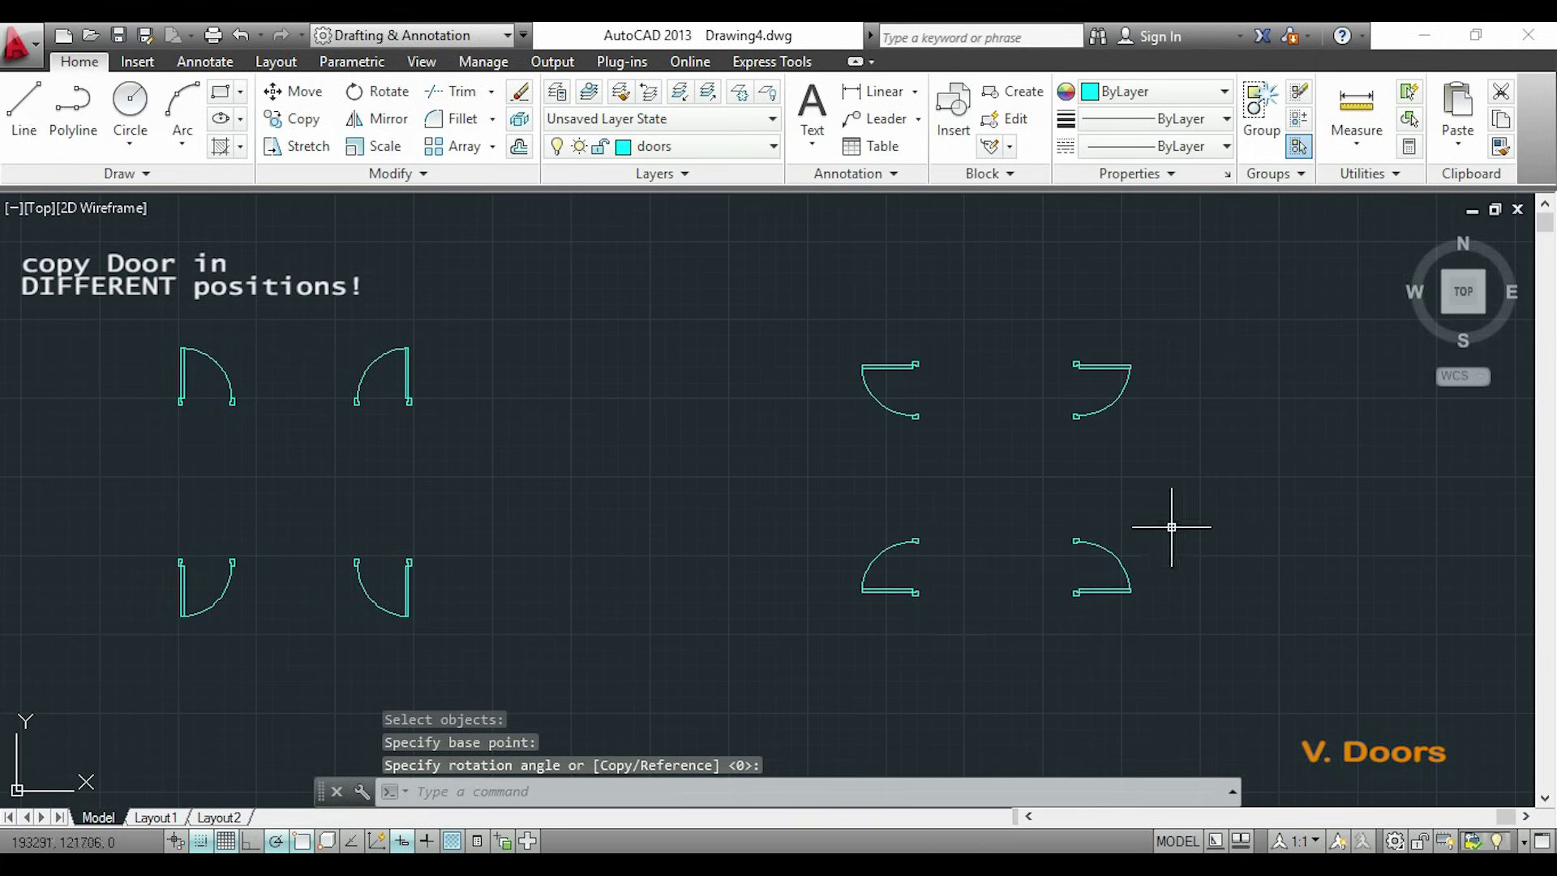
scroll(1265, 493, down, 4)
mouse_move(1049, 625)
middle_down()
mouse_move(1043, 581)
mouse_move(1029, 581)
middle_up()
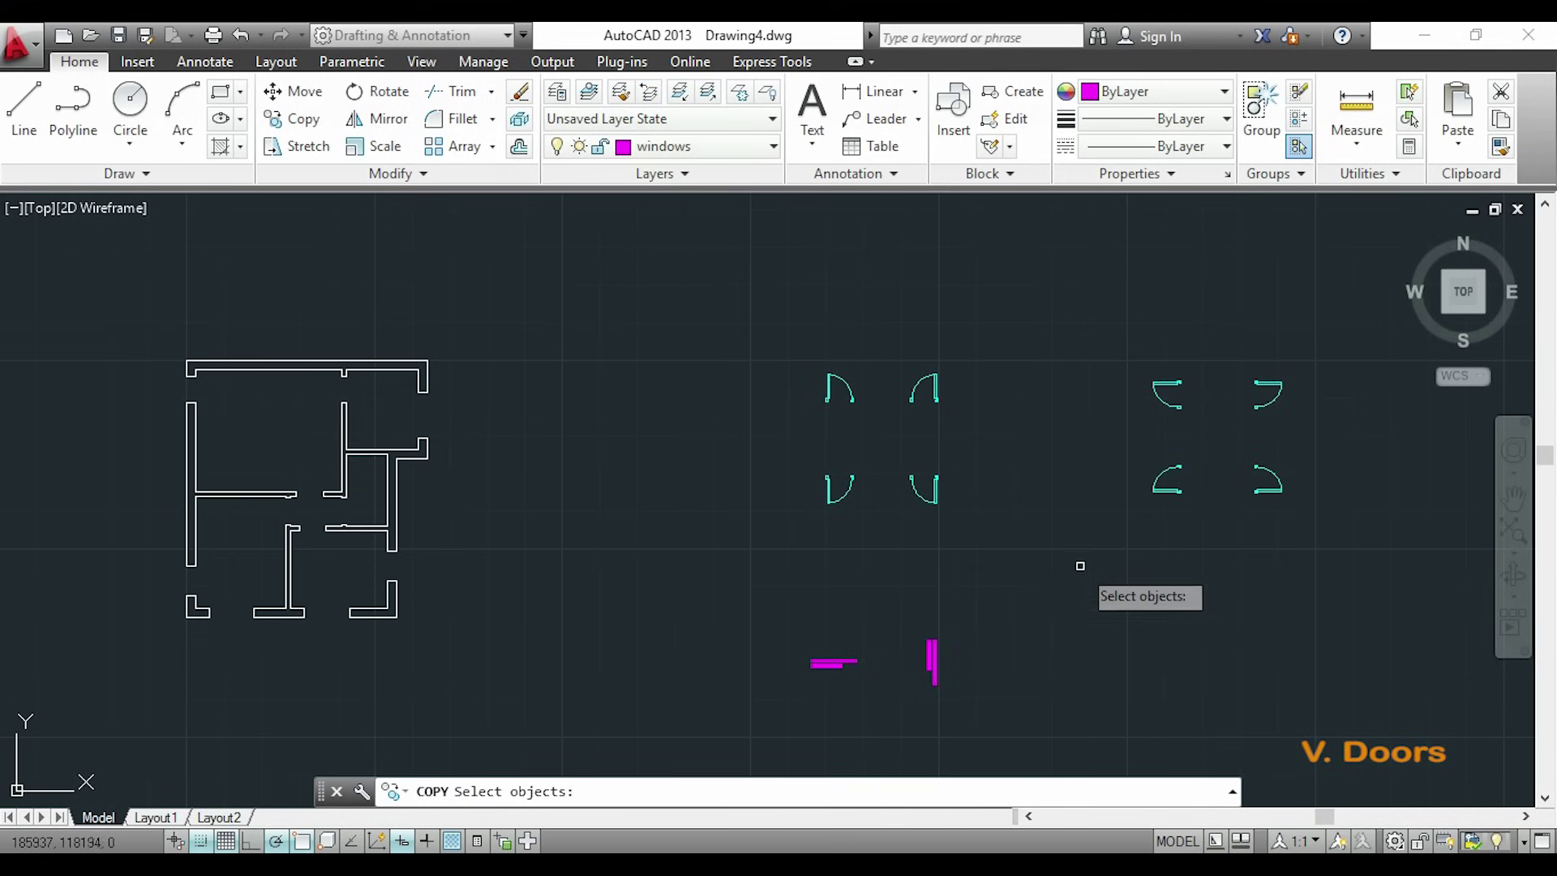
- Copy the rotated group's upper-left door by its upper jamb corner into the plan's upper inner-wall opening, at the wall stub's lower-right corner
key(Escape)
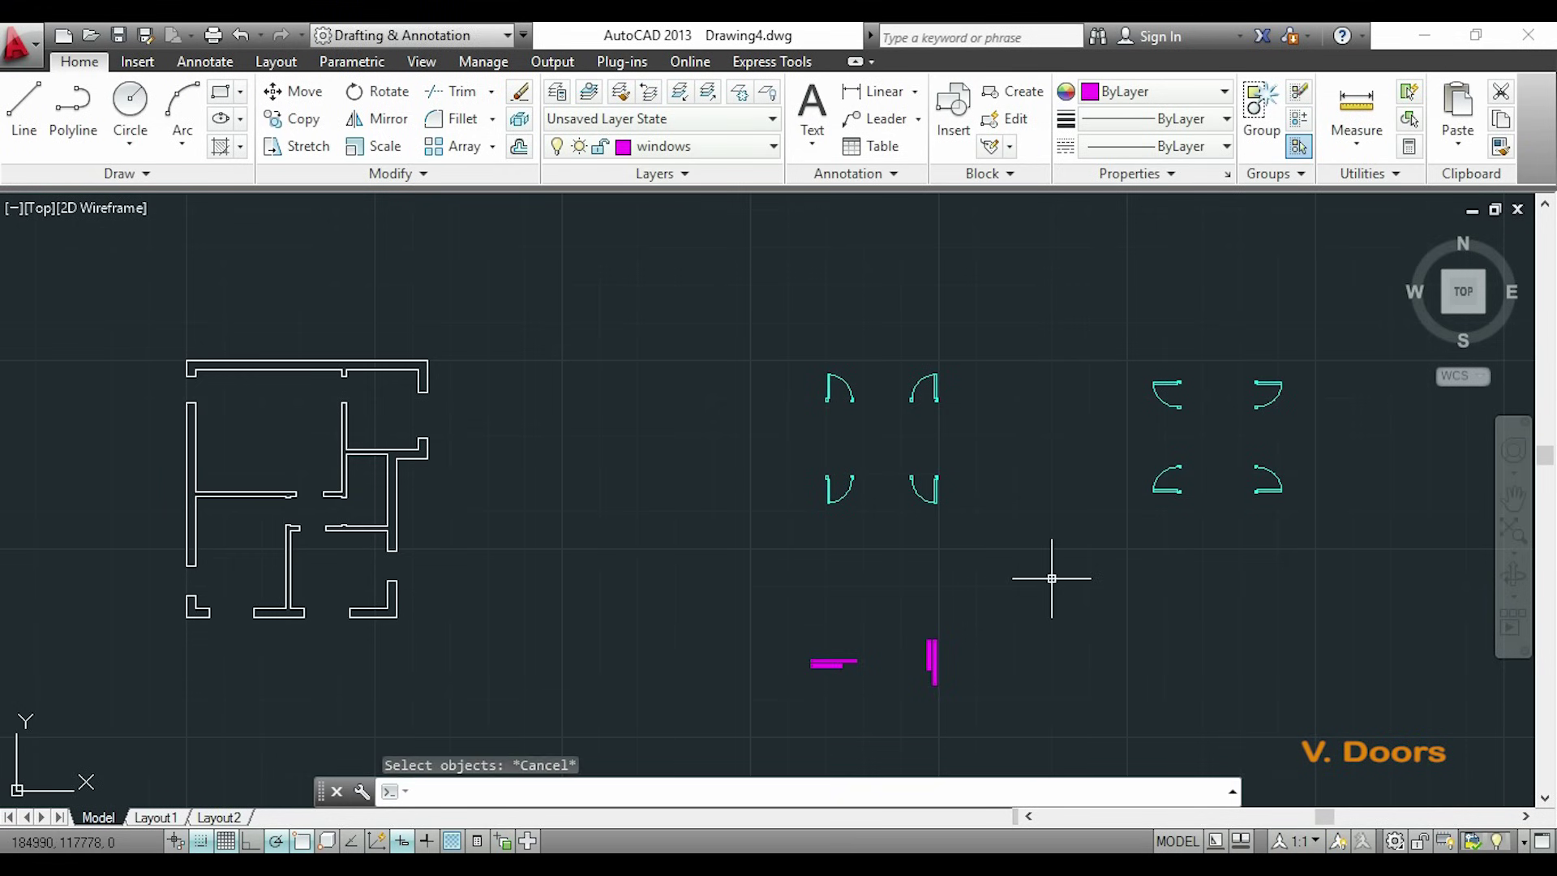
text(co)
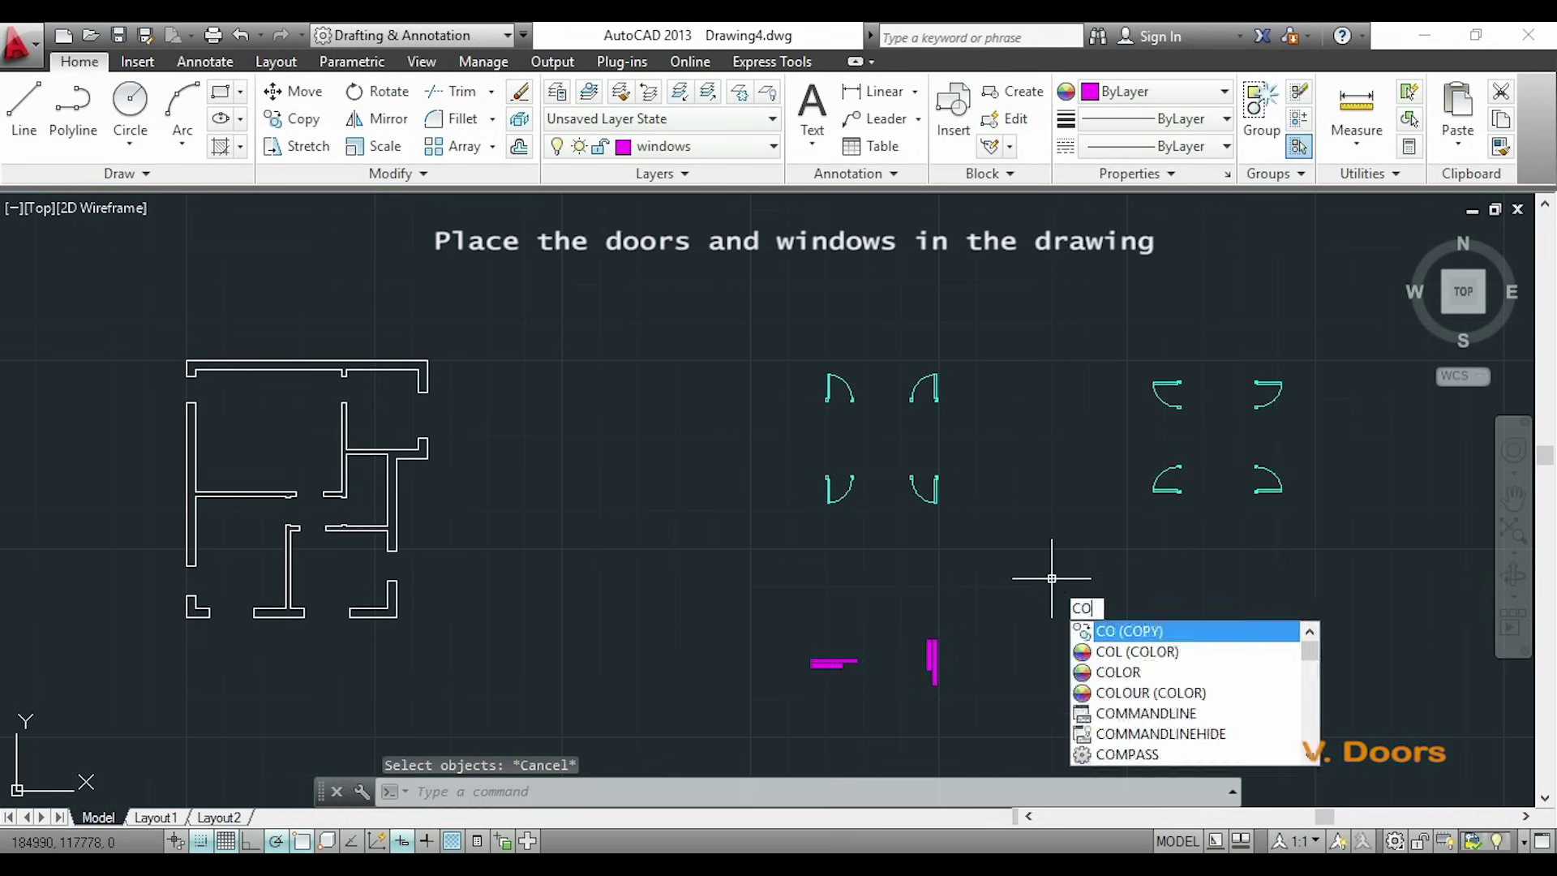
key(Return)
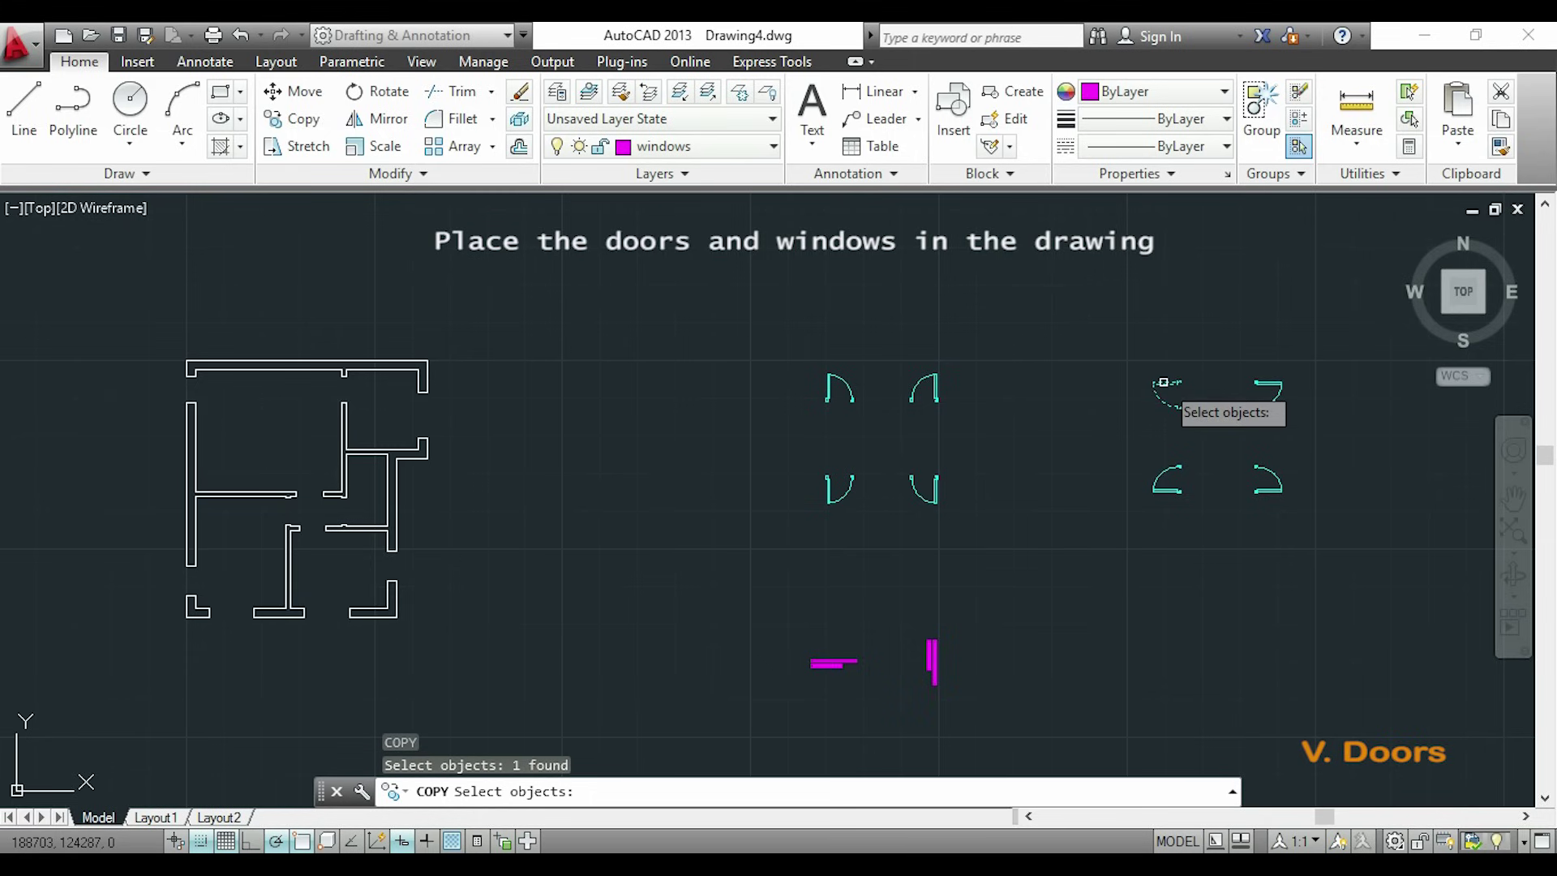
key(Return)
scroll(1165, 382, up, 6)
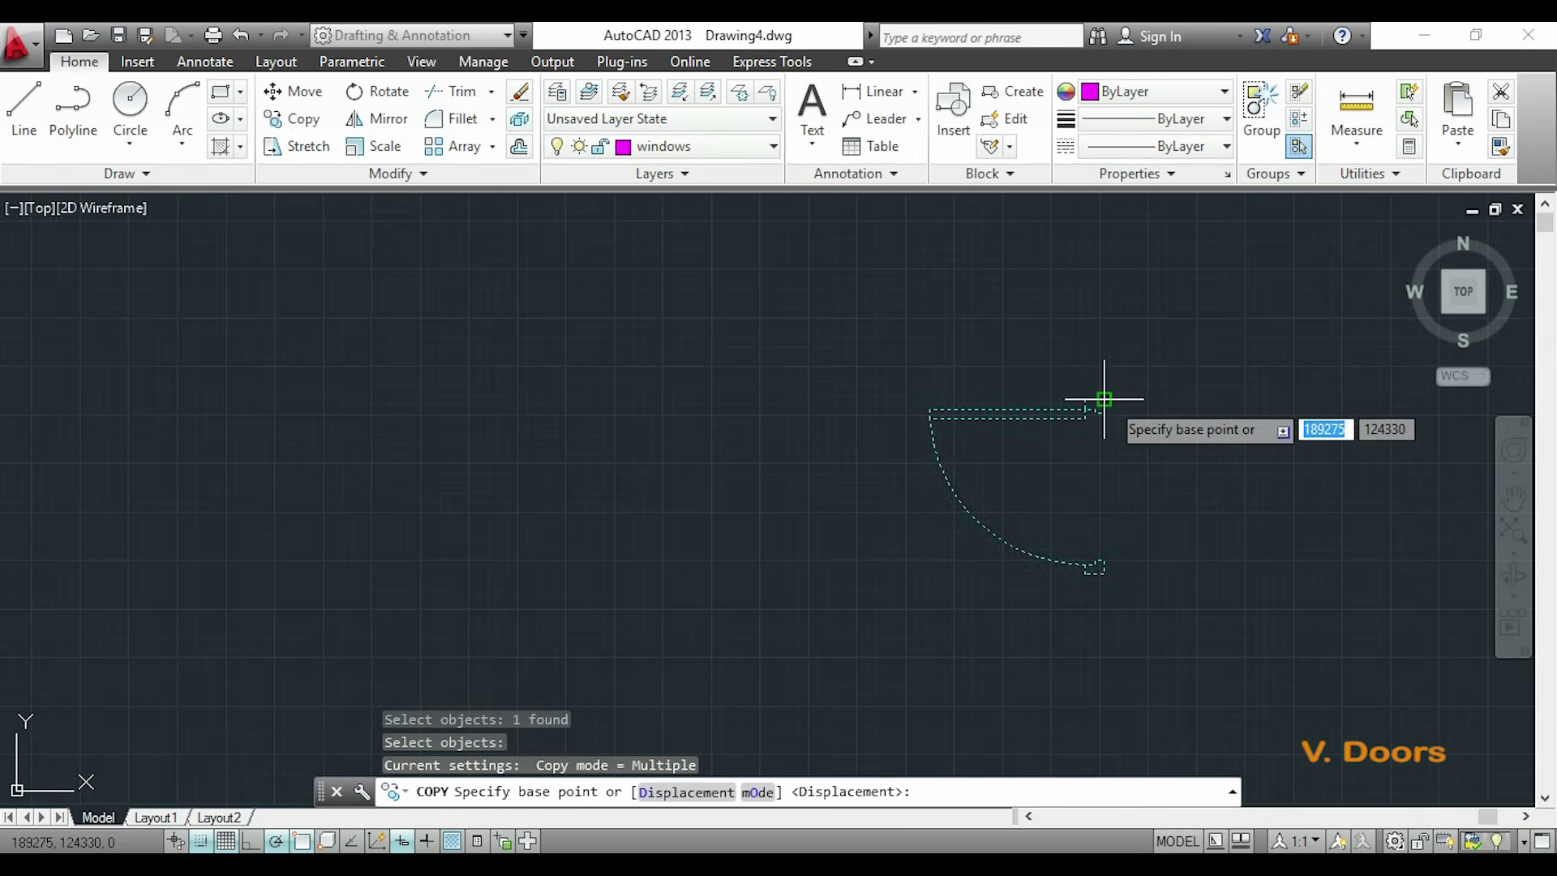
click(1103, 408)
scroll(1105, 416, down, 8)
scroll(807, 421, up, 3)
scroll(801, 424, up, 8)
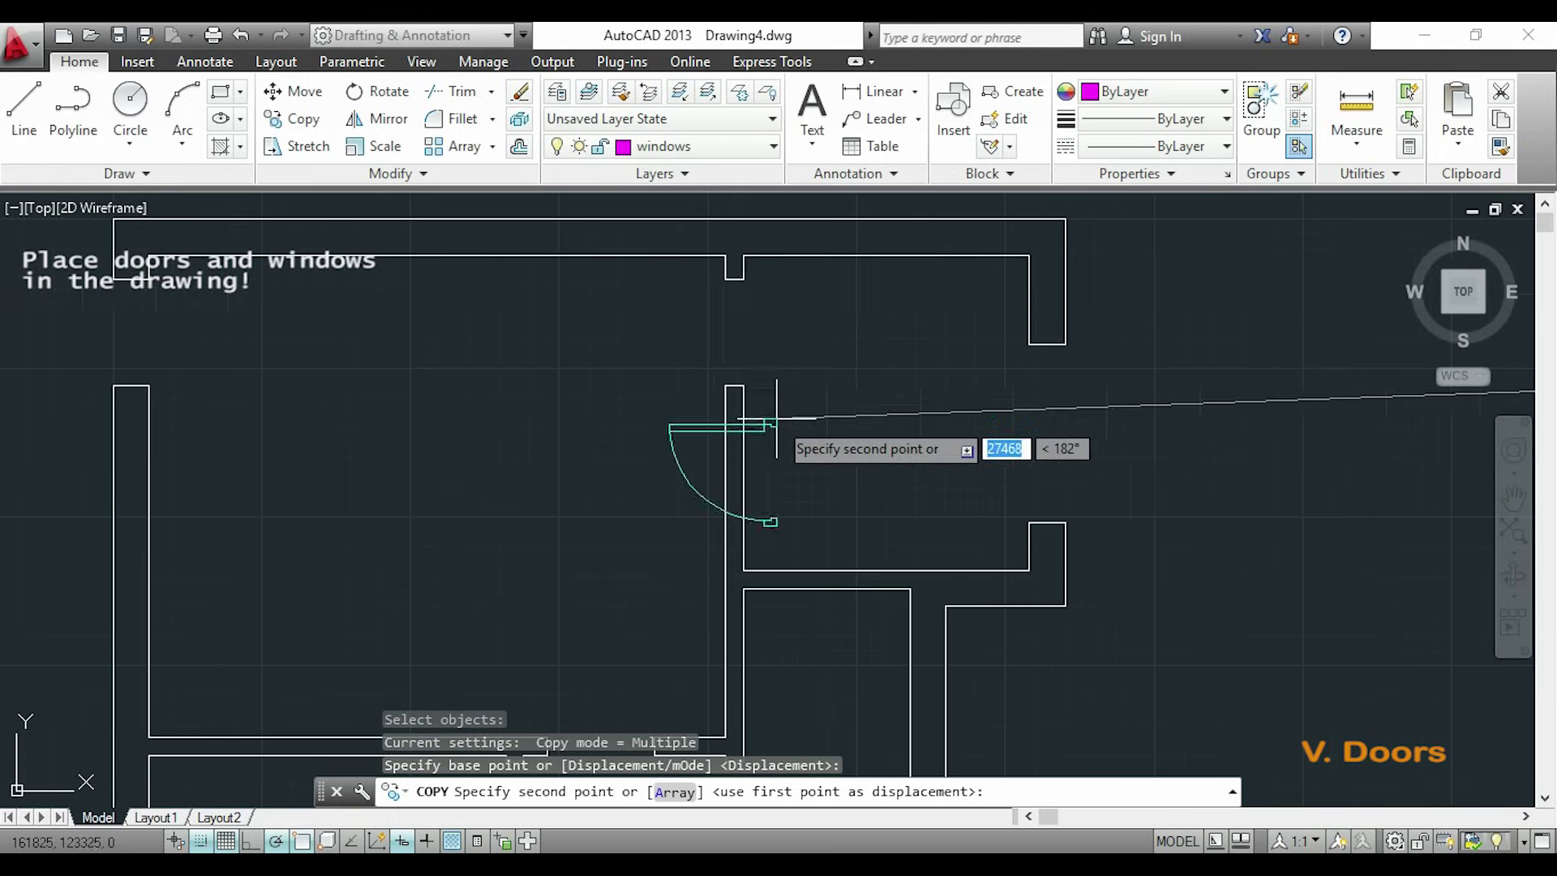
click(742, 278)
- Place another copy of that door in the opening below the horizontal inner wall, at the wall nib's lower-right corner
scroll(681, 446, down, 4)
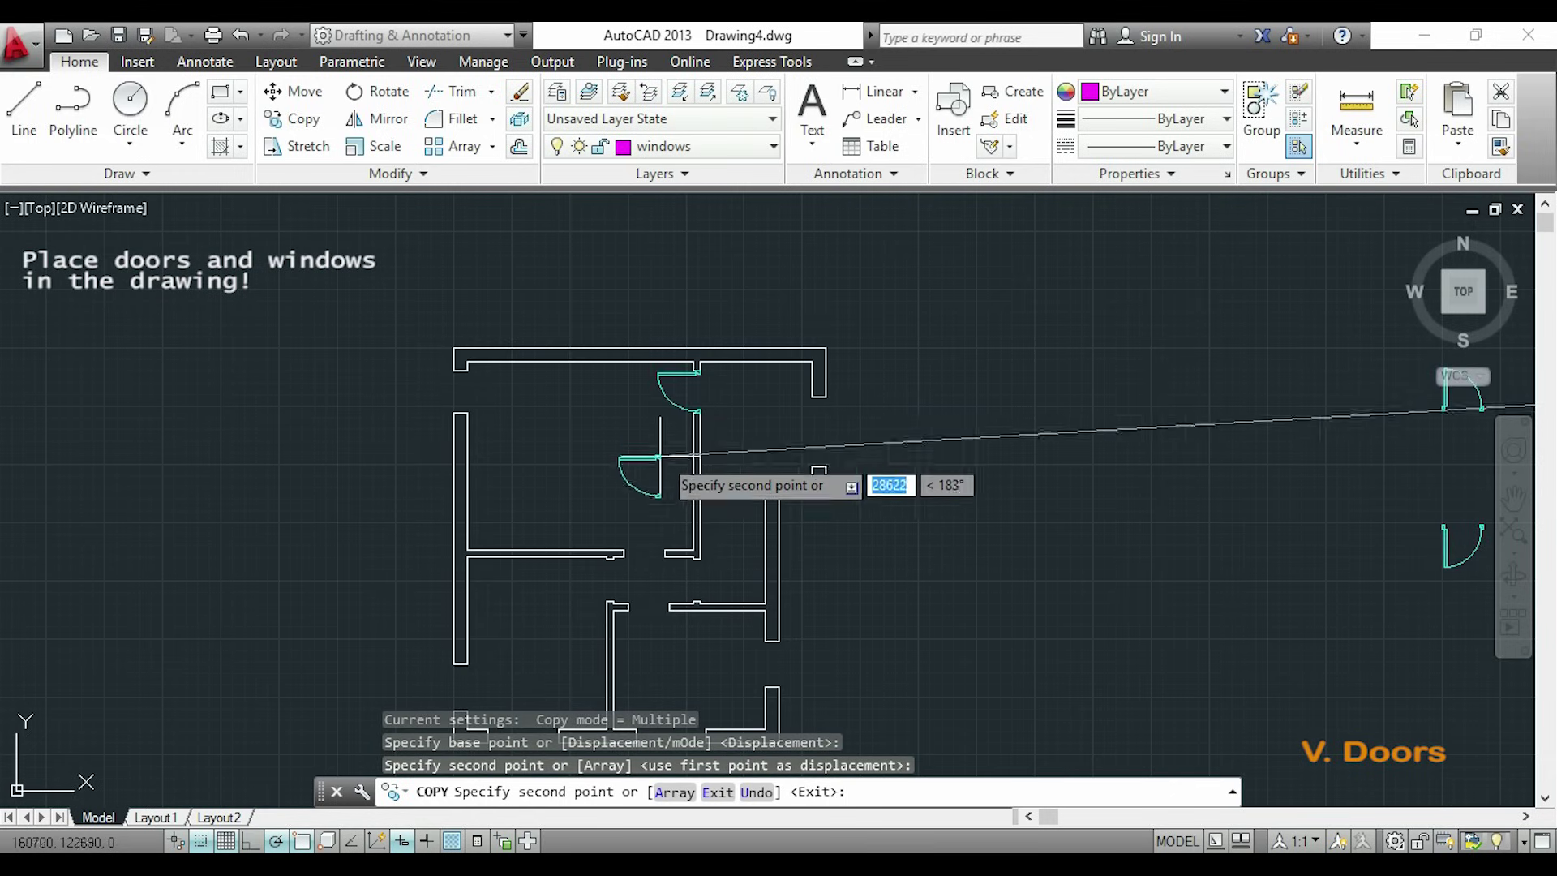
scroll(655, 590, up, 6)
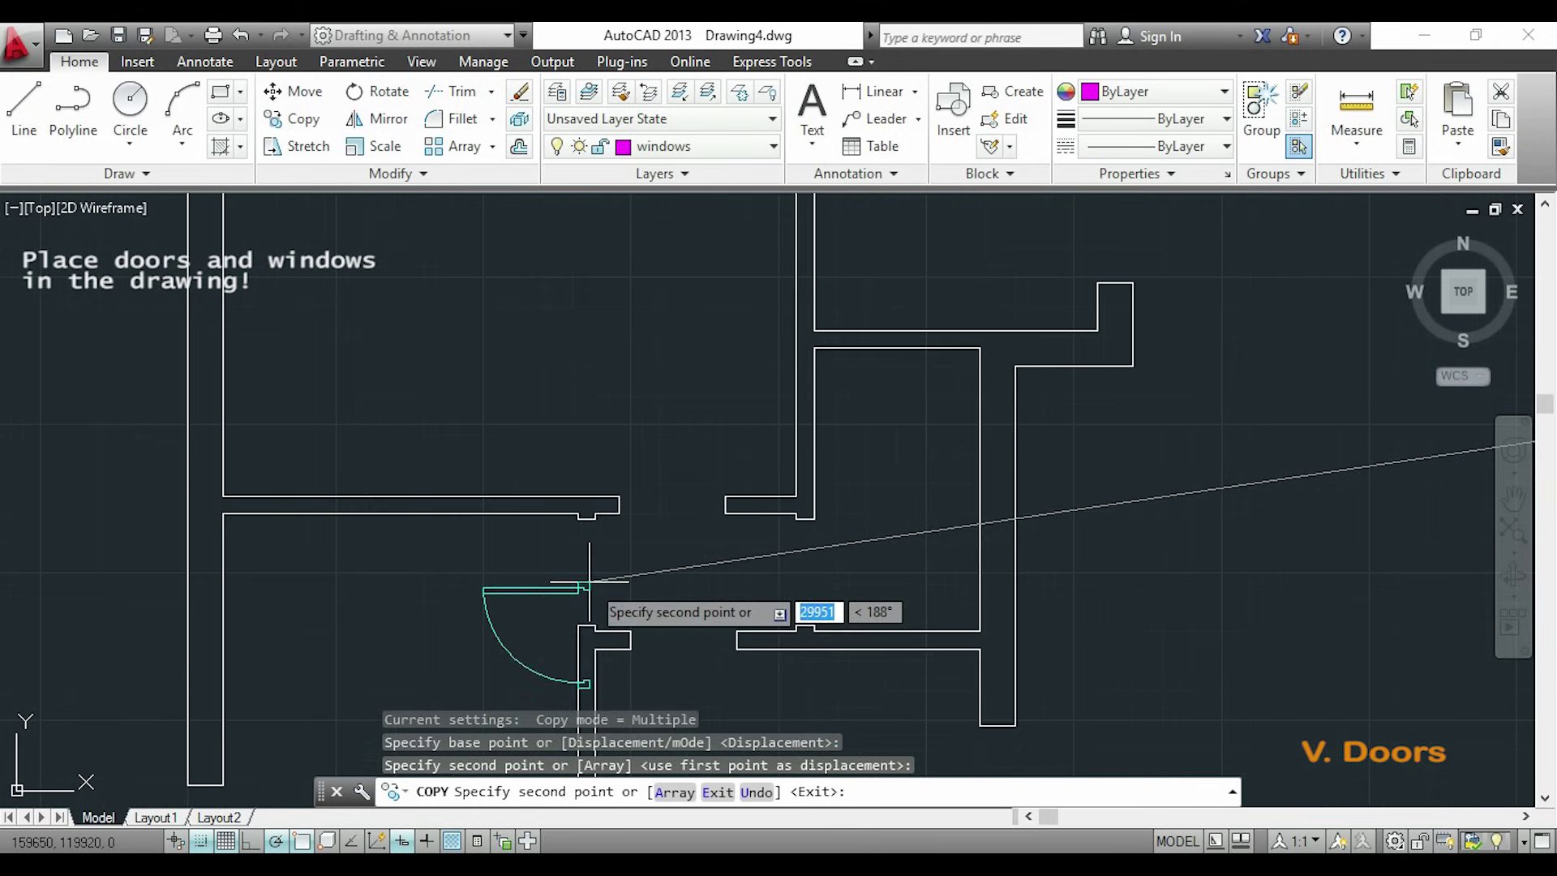
scroll(595, 513, up, 5)
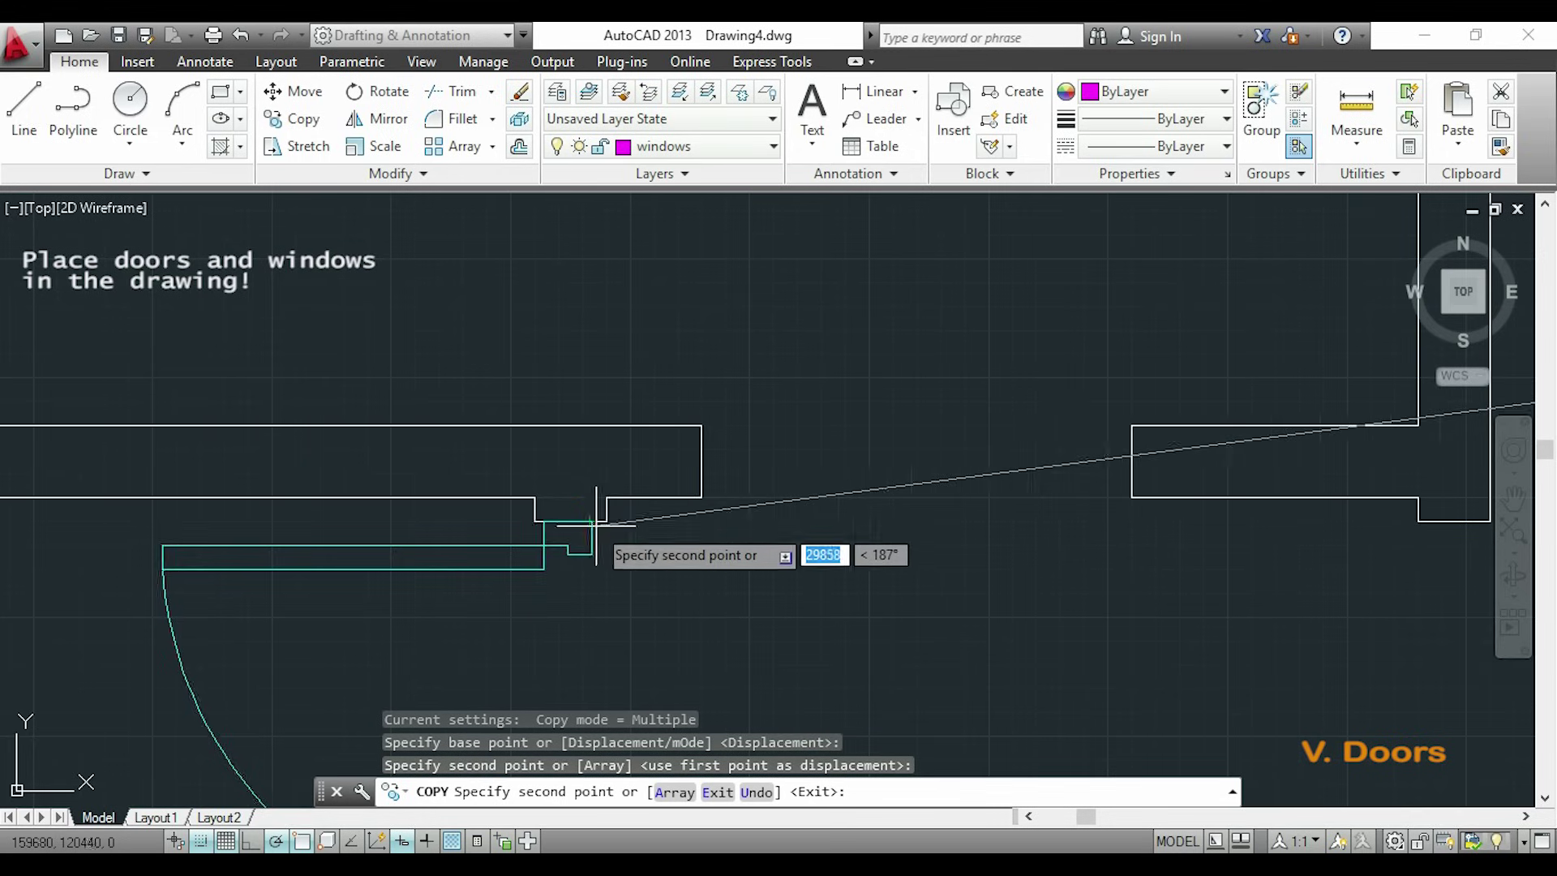
scroll(616, 527, down, 5)
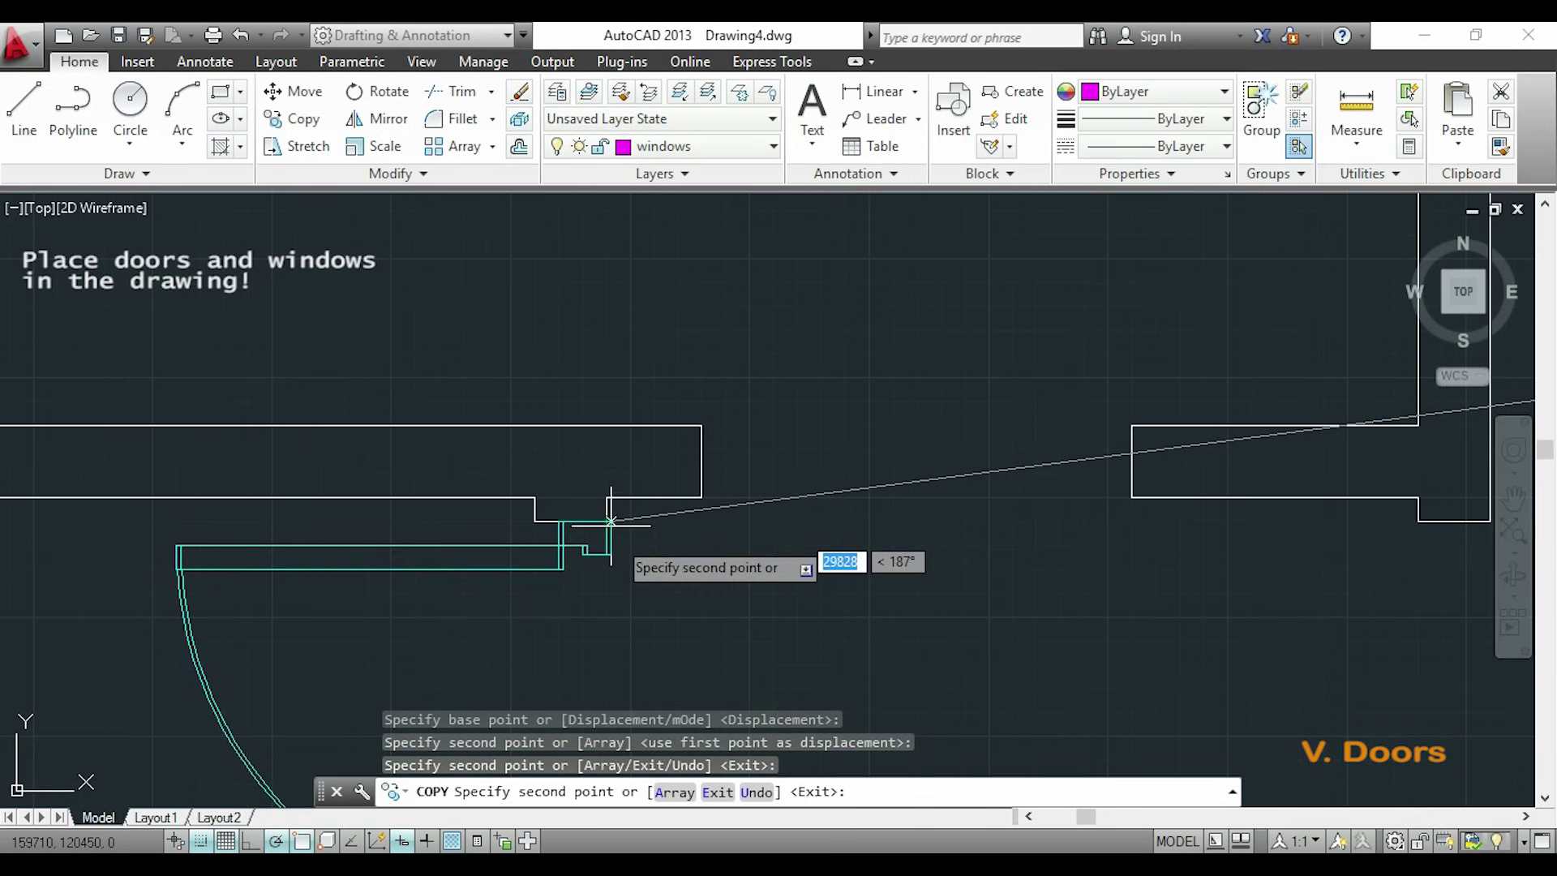
scroll(765, 553, down, 4)
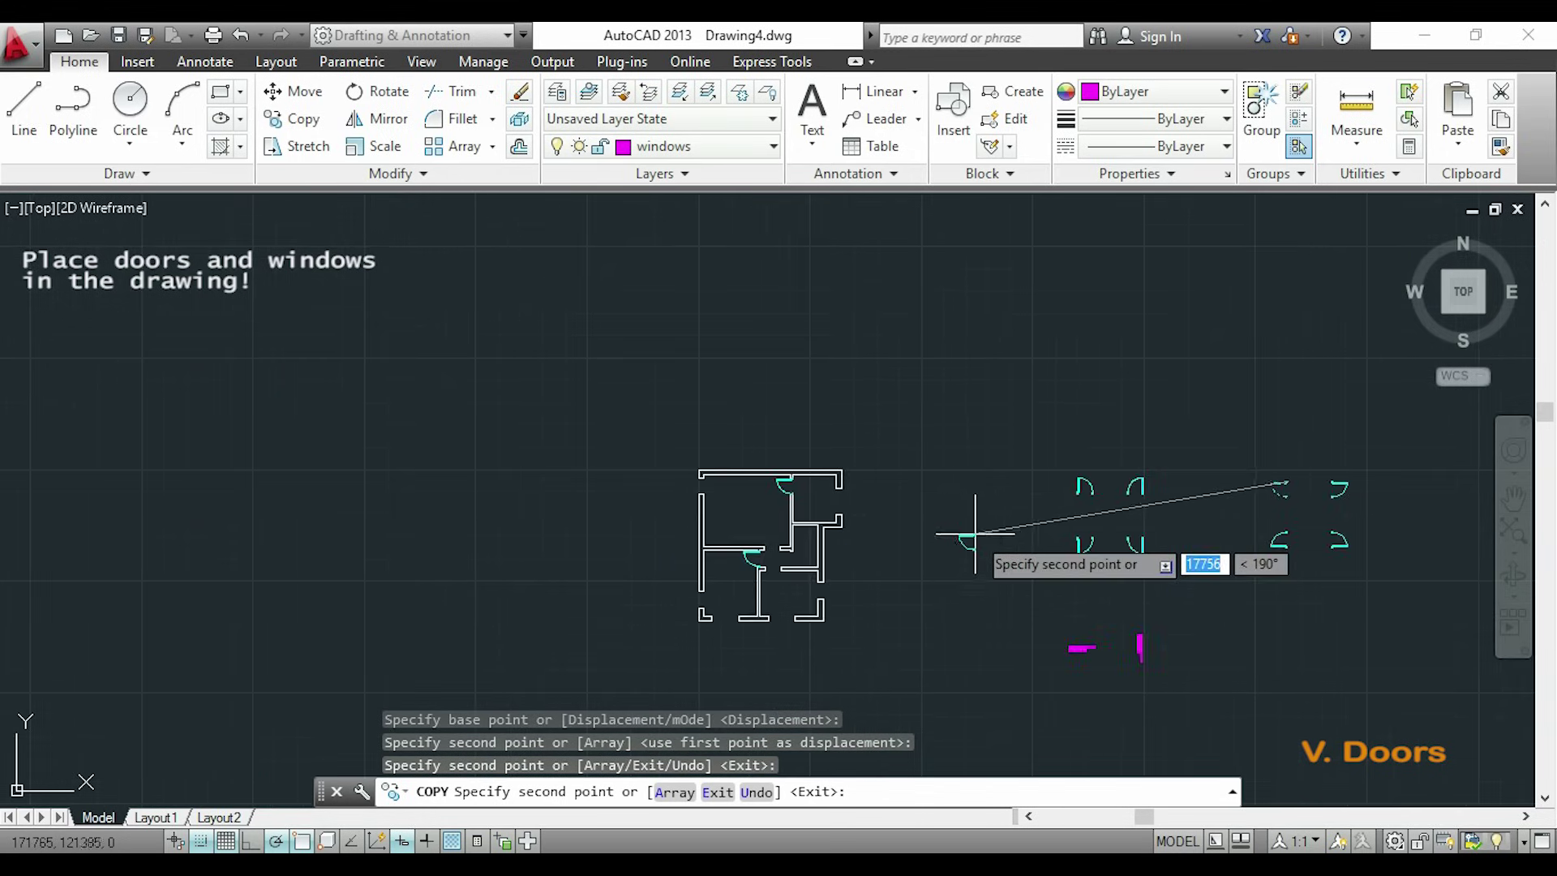
key(Escape)
mouse_move(1290, 600)
middle_down()
mouse_move(977, 556)
mouse_move(1099, 543)
middle_up()
scroll(1037, 556, up, 2)
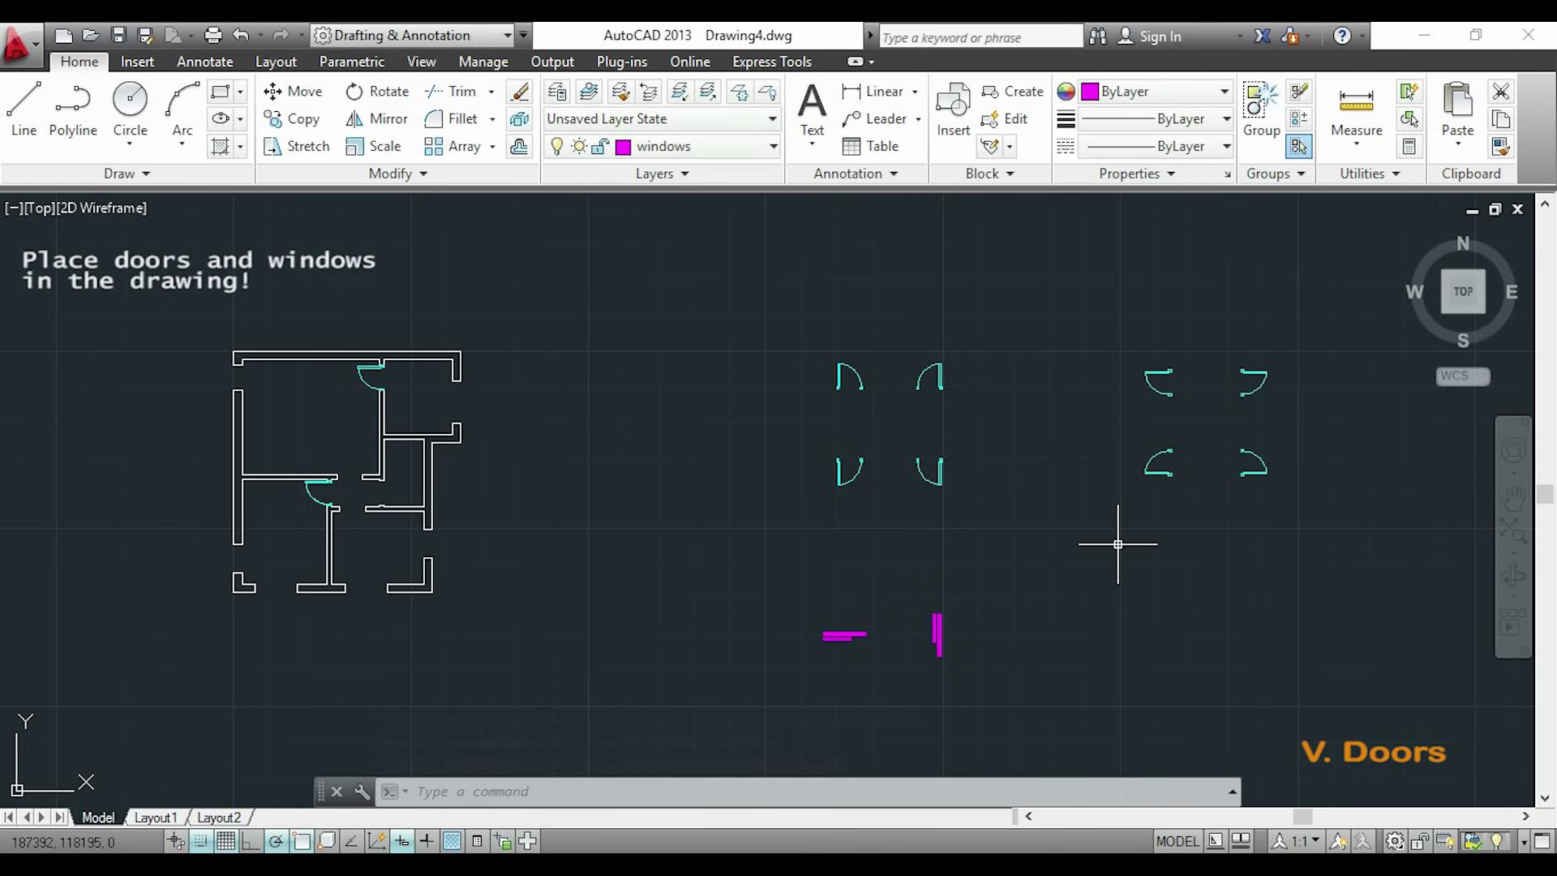
- Copy the rotated group's upper-right door by its upper jamb's top-right corner to the small inner room's doorway, at the wall nib's lower-right corner
text(o)
key(Return)
middle_drag(1224, 527, 1073, 605)
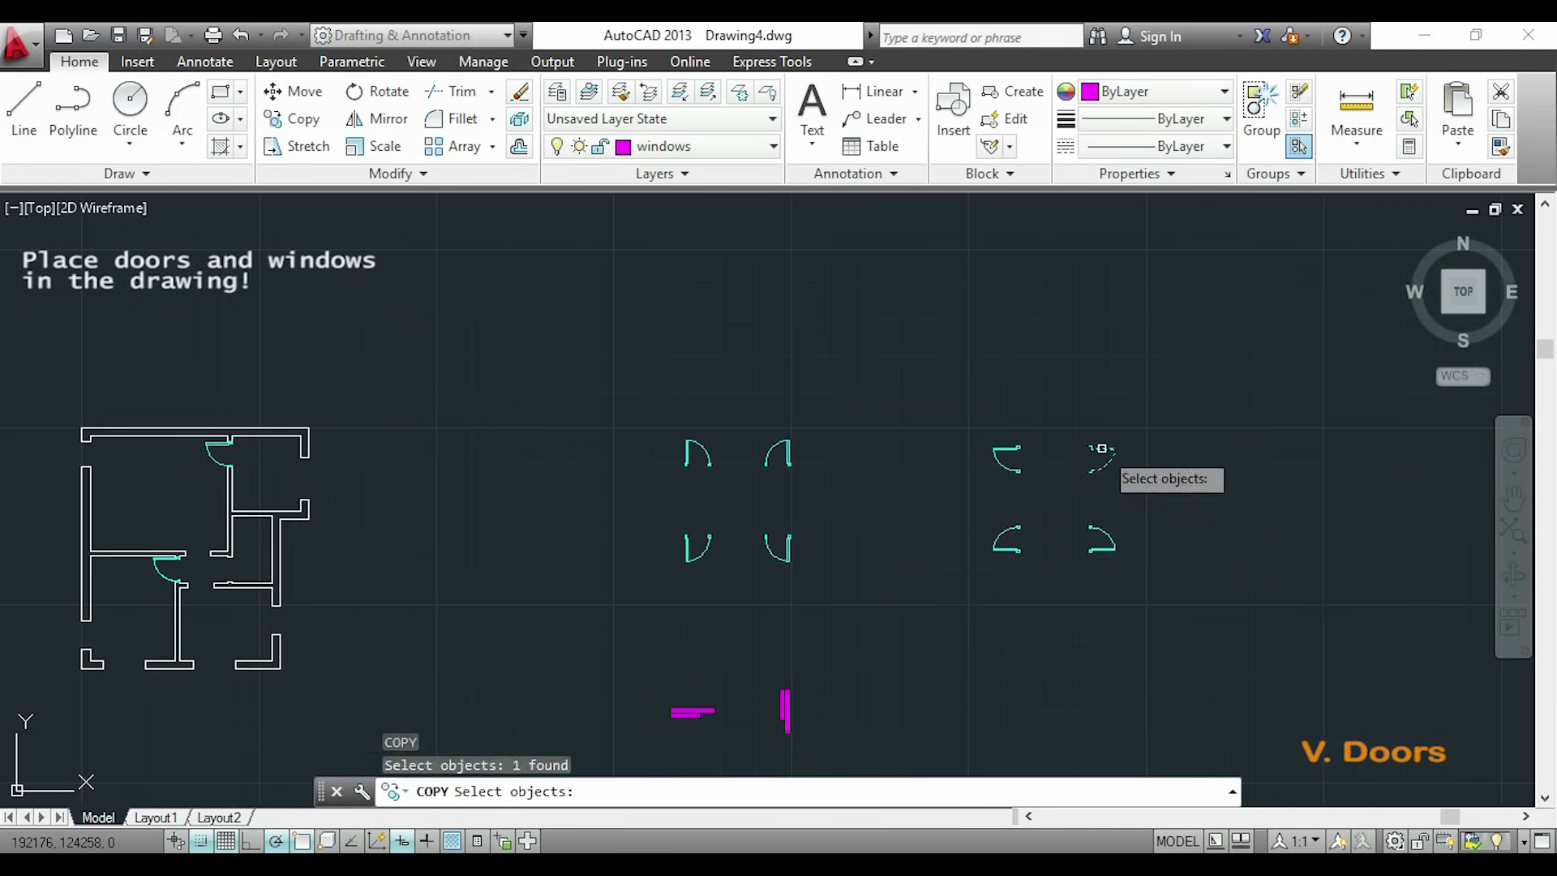
key(Return)
scroll(1099, 446, up, 10)
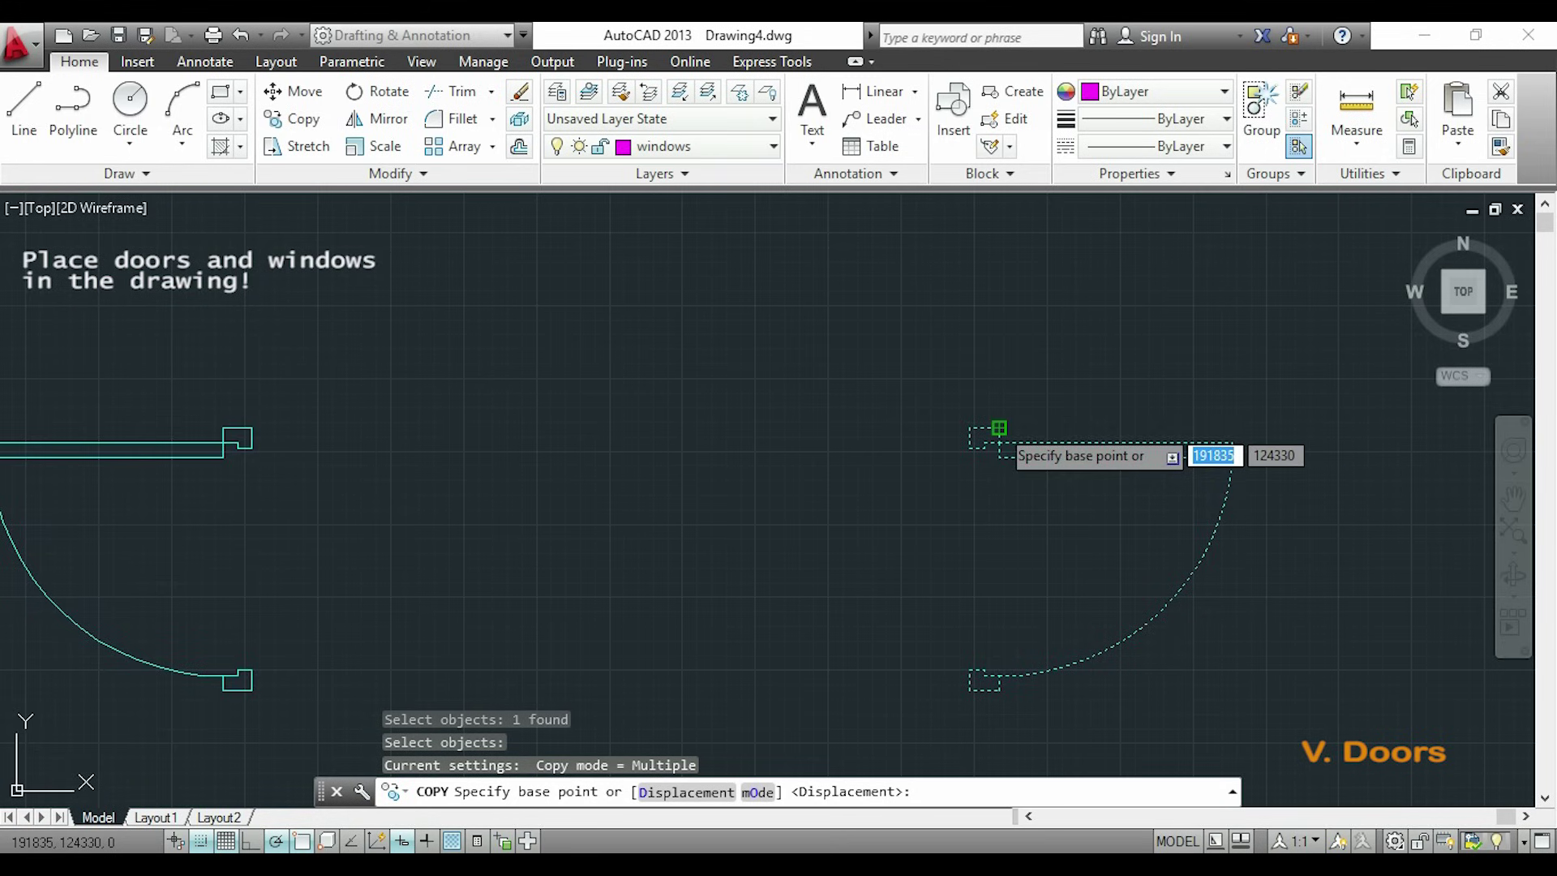
click(999, 427)
scroll(1008, 446, down, 10)
scroll(556, 598, up, 2)
scroll(519, 473, up, 7)
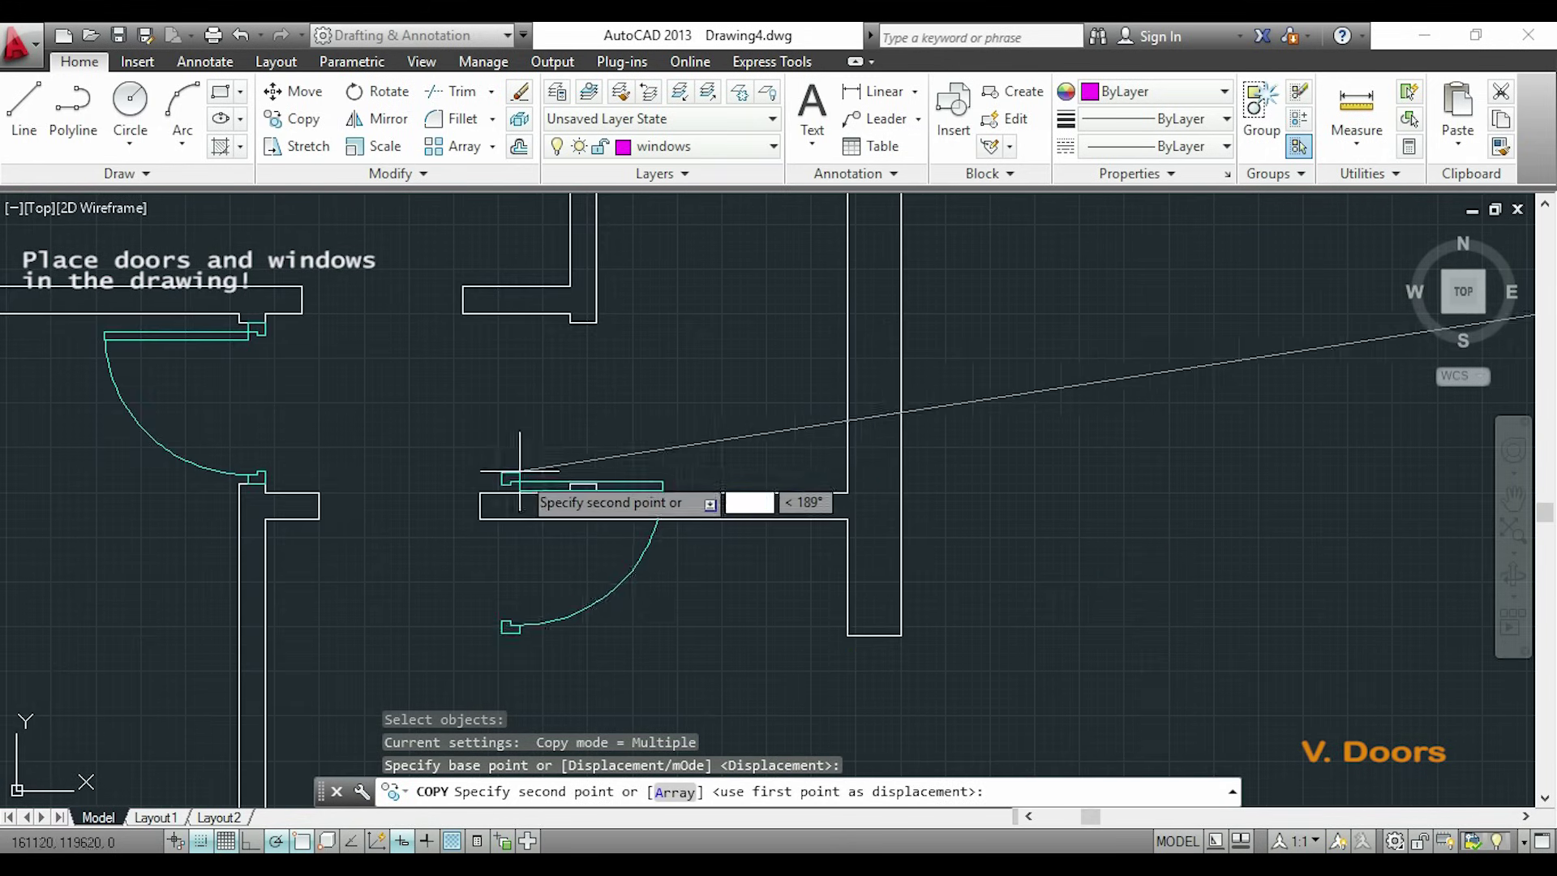
click(596, 322)
- Place another copy of that door in the left outer wall's upper opening, at the wall stub's lower-right corner
scroll(689, 434, down, 5)
scroll(568, 348, up, 6)
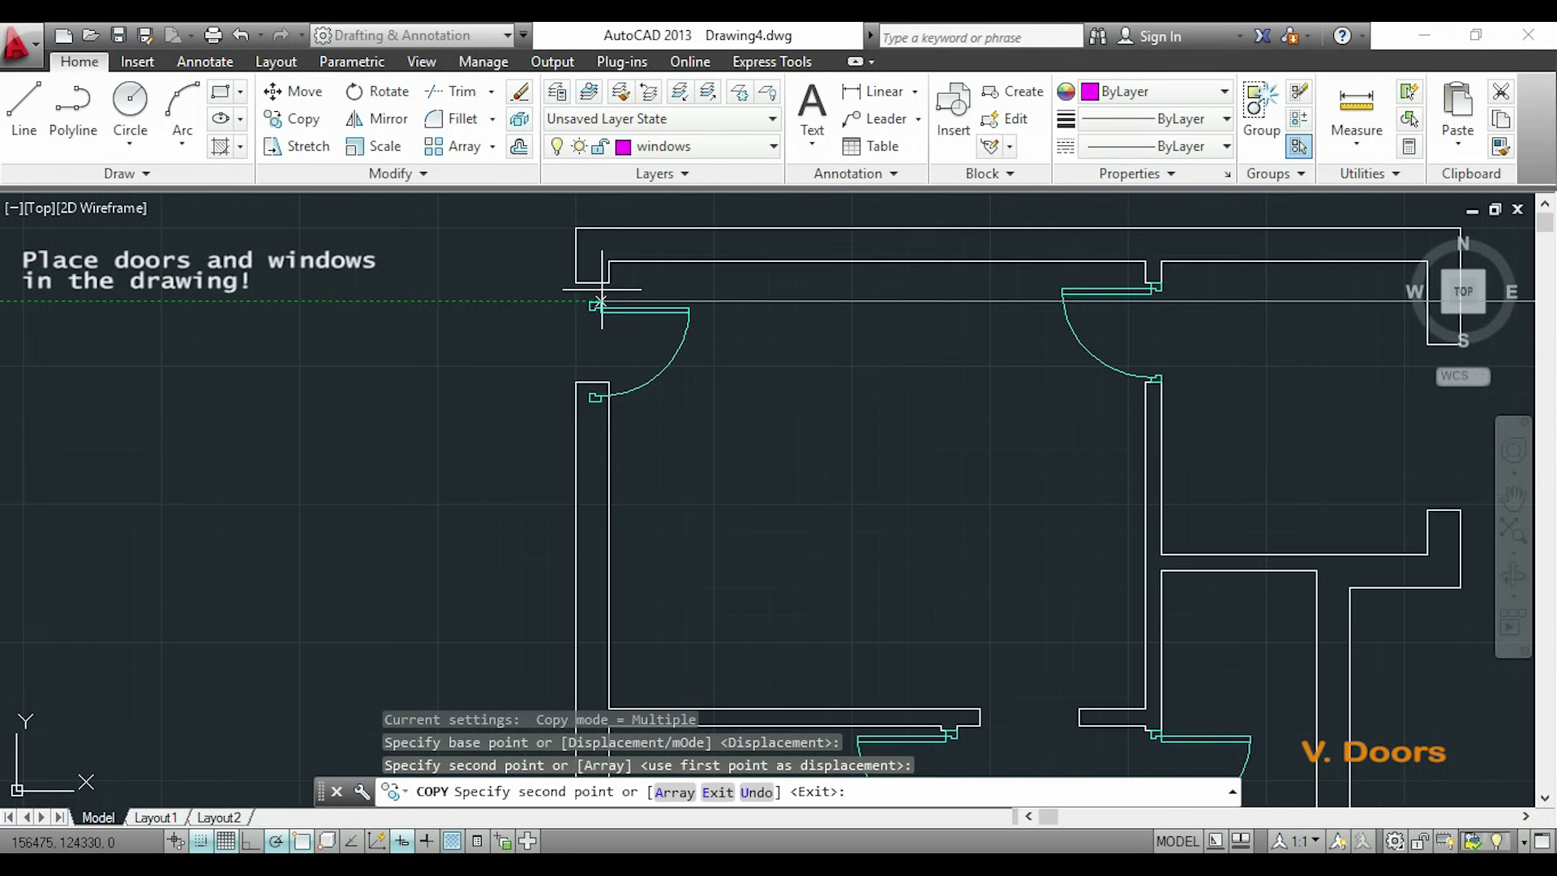
scroll(608, 283, up, 6)
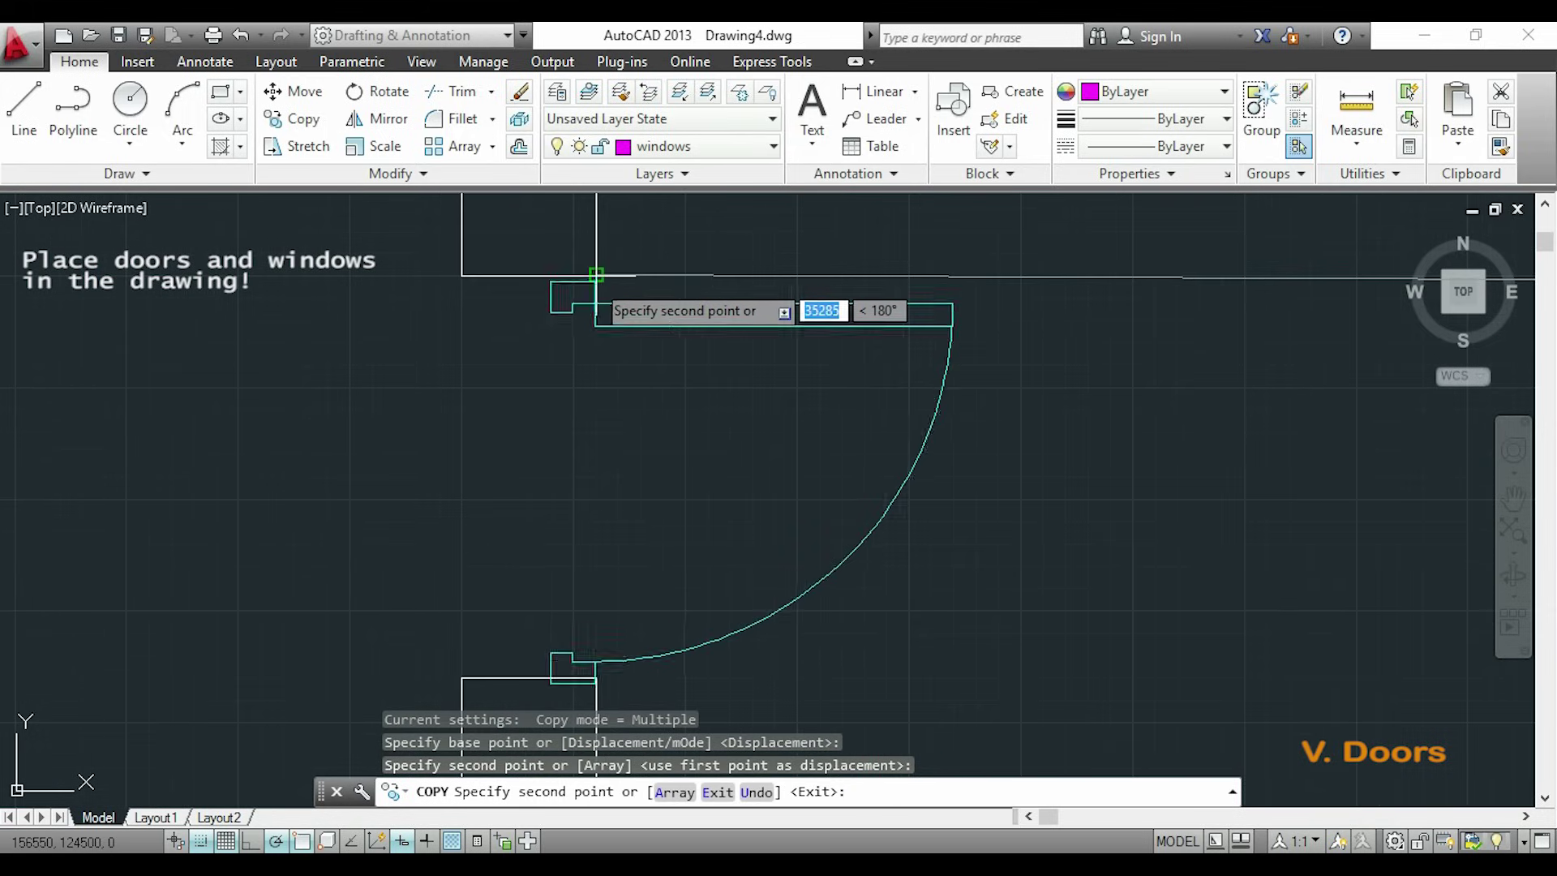
click(596, 274)
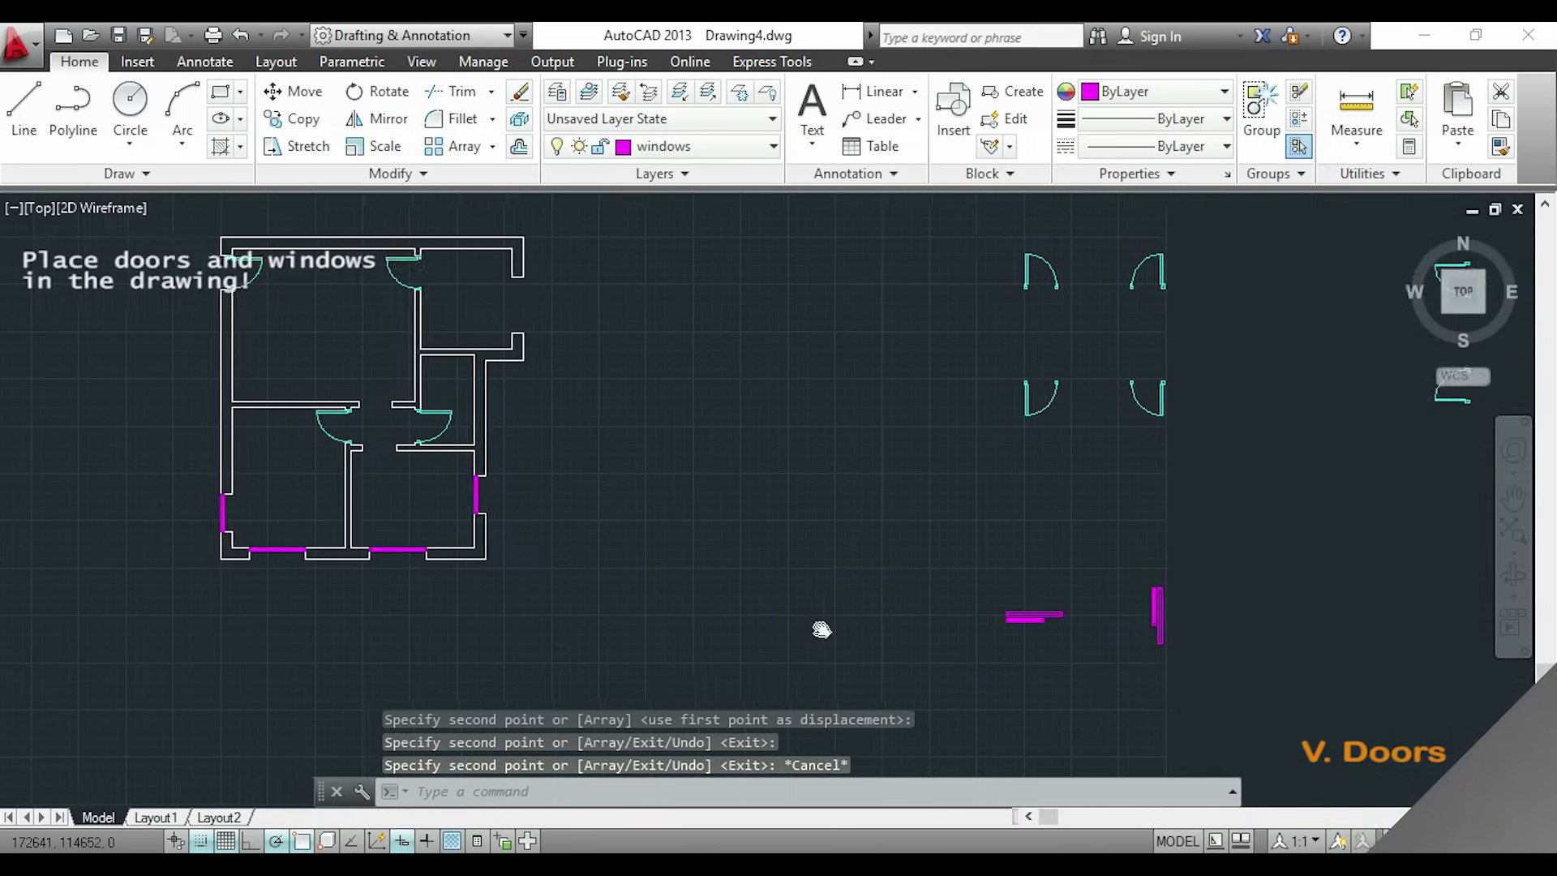
- Copy the longer vertical window by its upper-left corner into the upper-right room's outer-wall opening, at the upper wall stub's lower-left corner
middle_drag(821, 630, 750, 627)
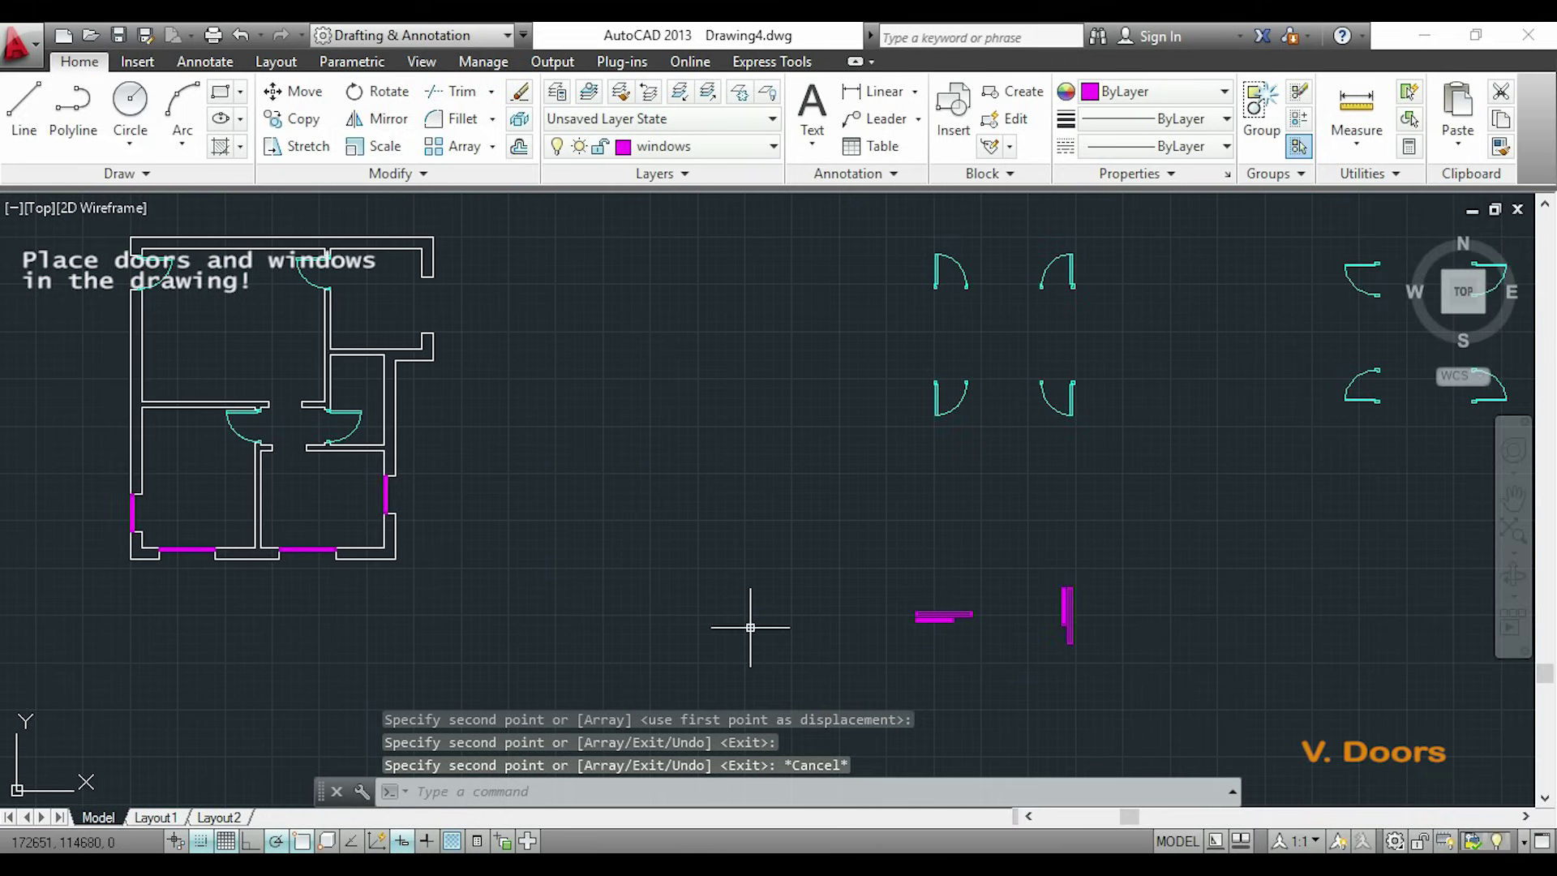
text(o)
key(Return)
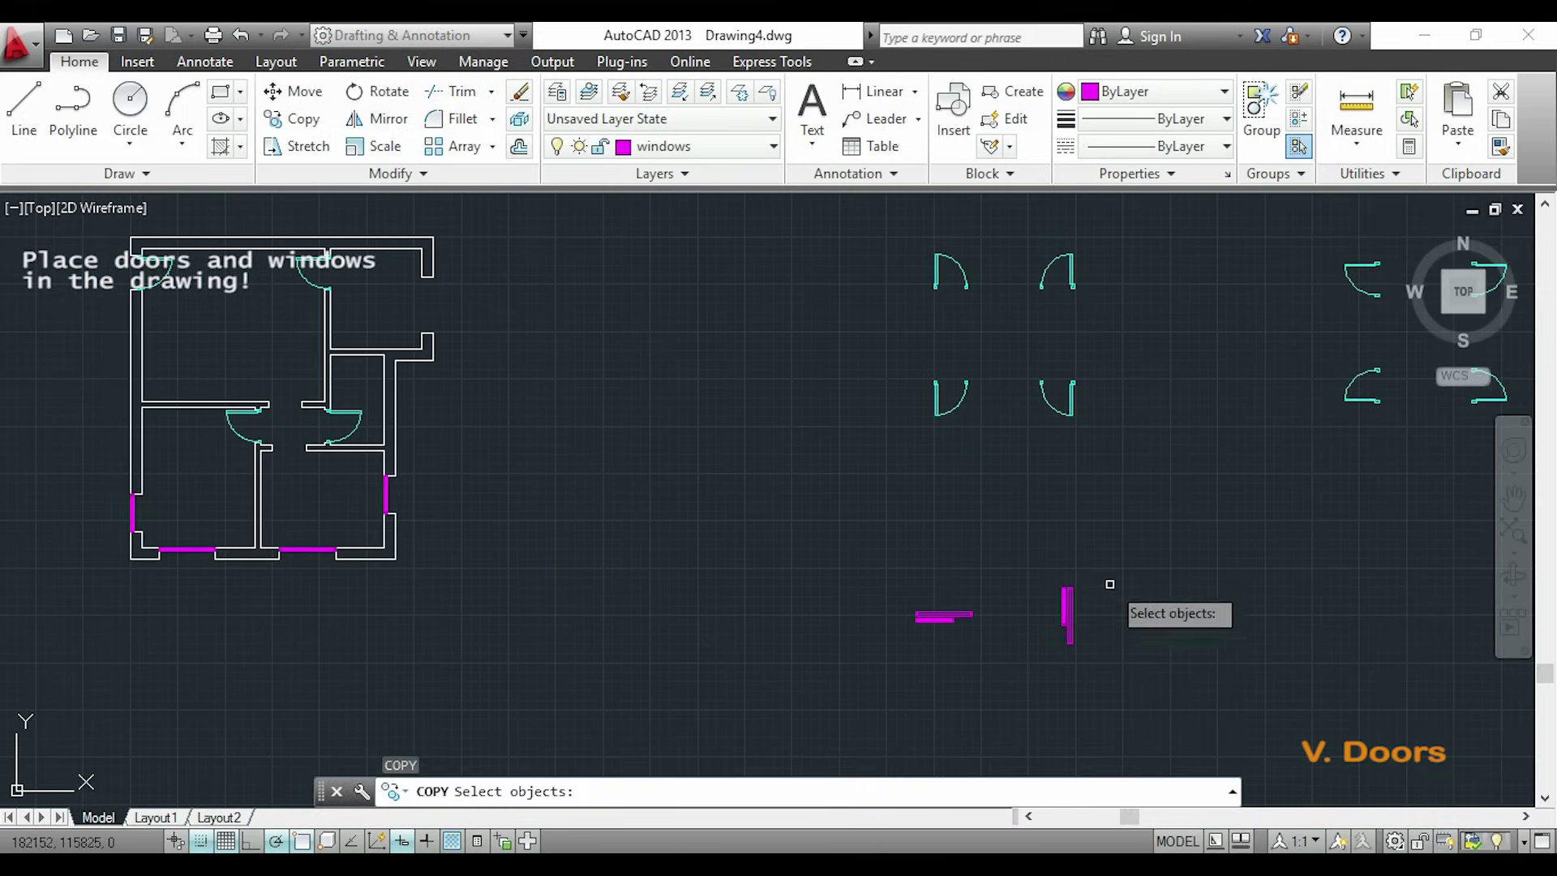
scroll(1107, 596, up, 5)
scroll(1011, 603, up, 2)
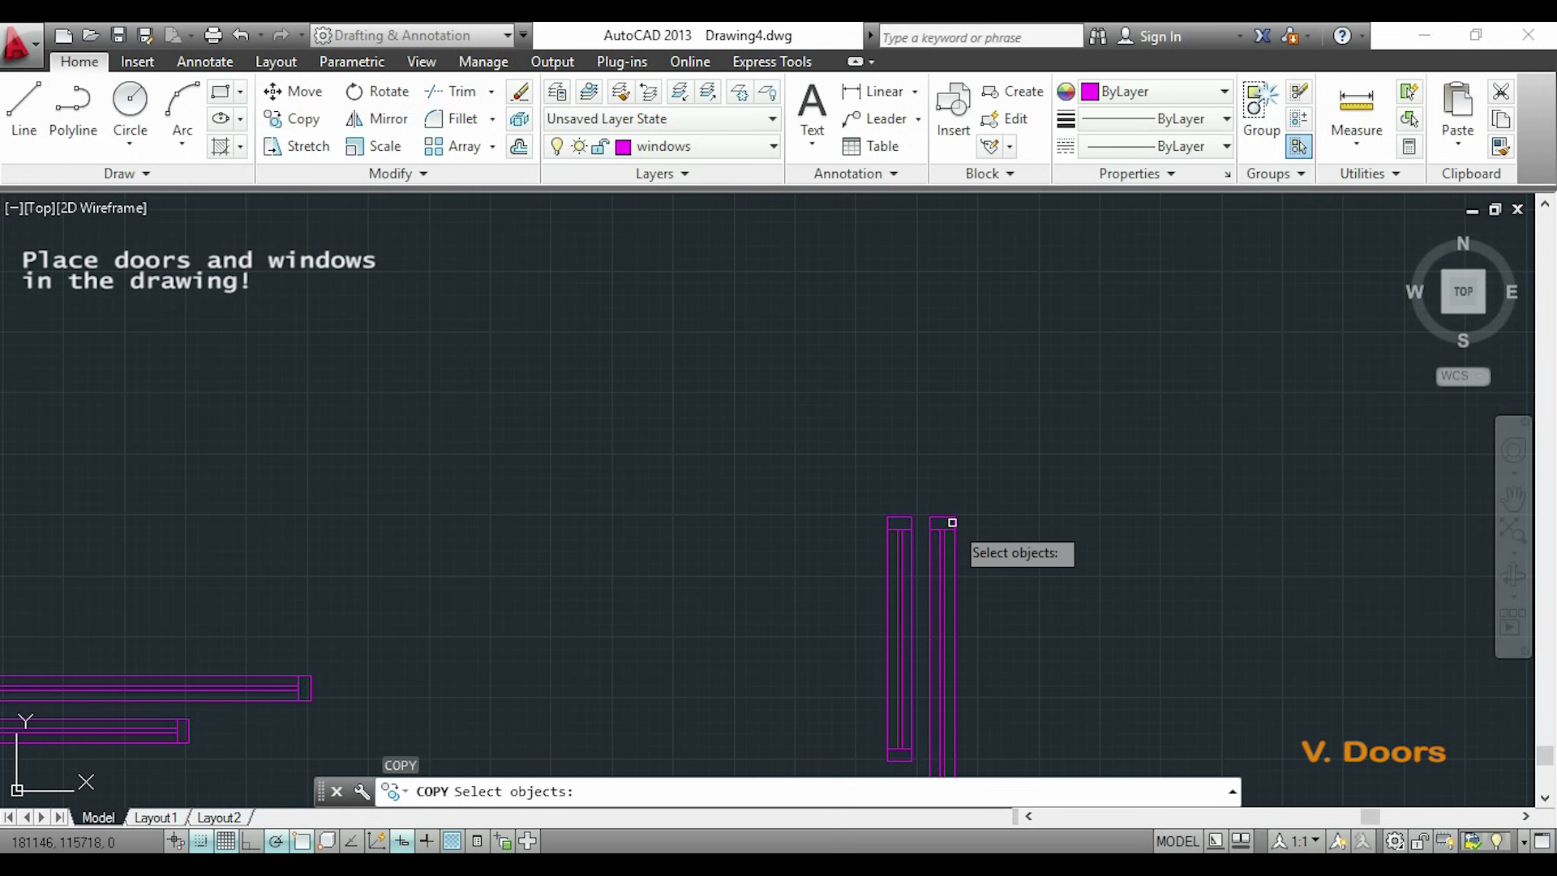
key(Return)
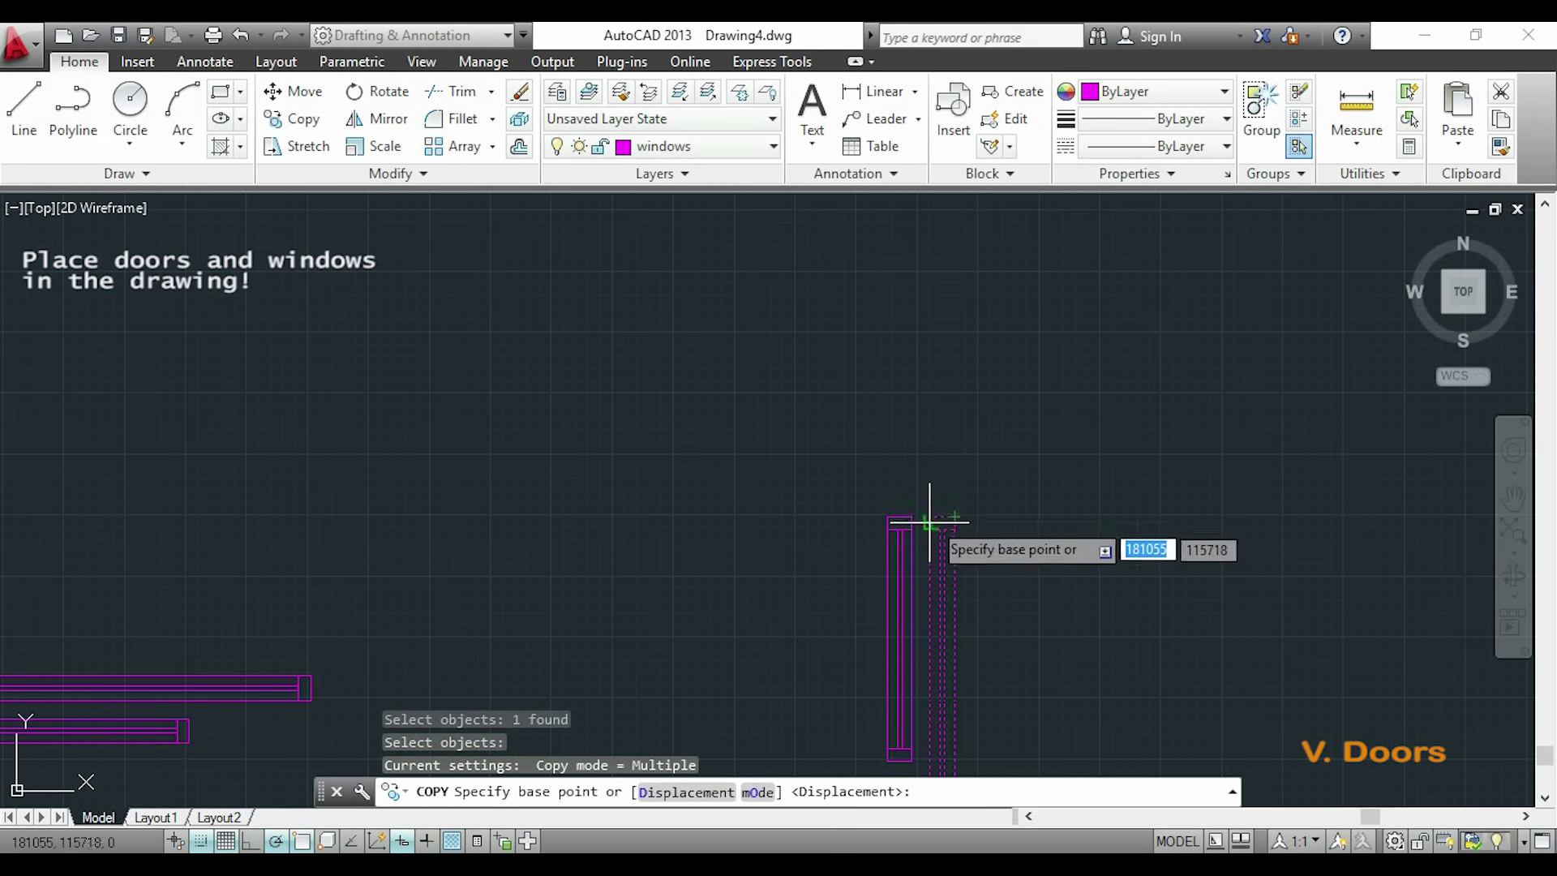
click(930, 517)
scroll(931, 523, down, 6)
scroll(786, 458, up, 7)
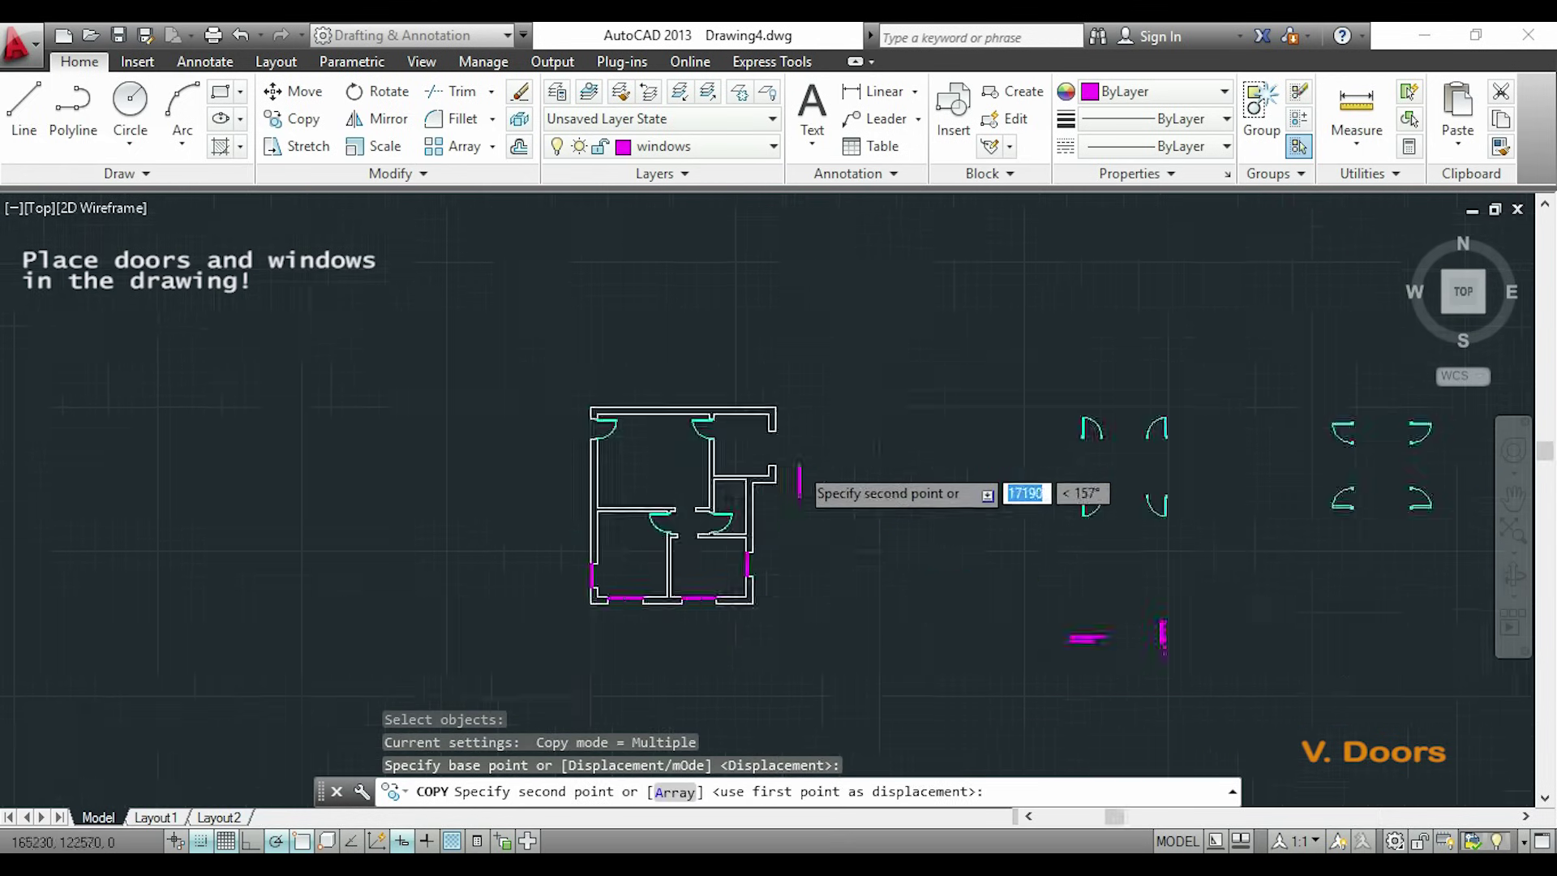
scroll(791, 428, up, 4)
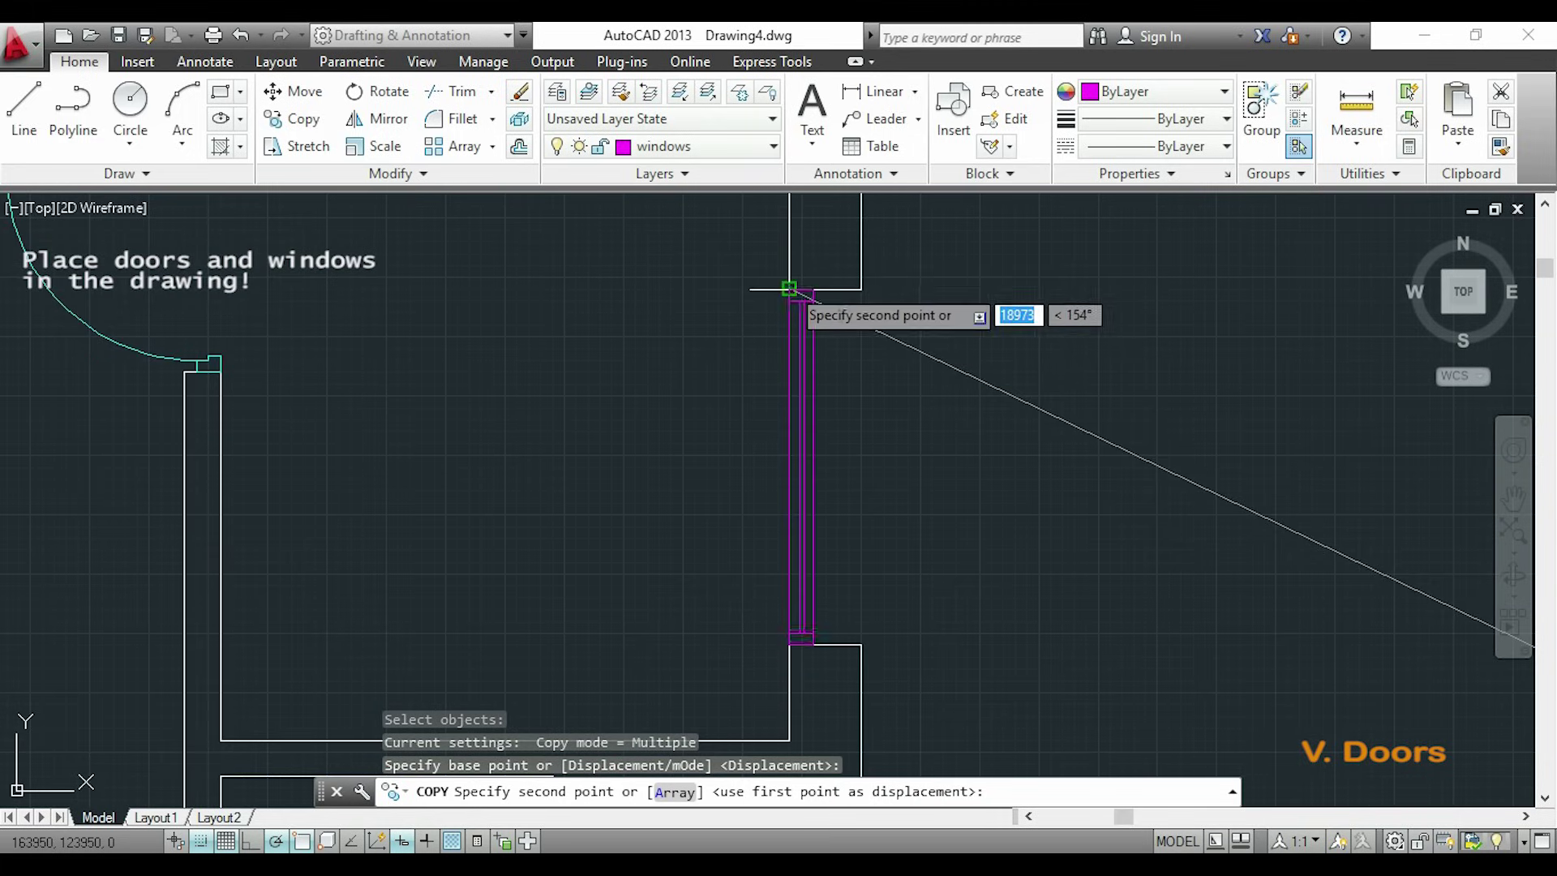
click(789, 291)
key(Escape)
scroll(1025, 434, down, 5)
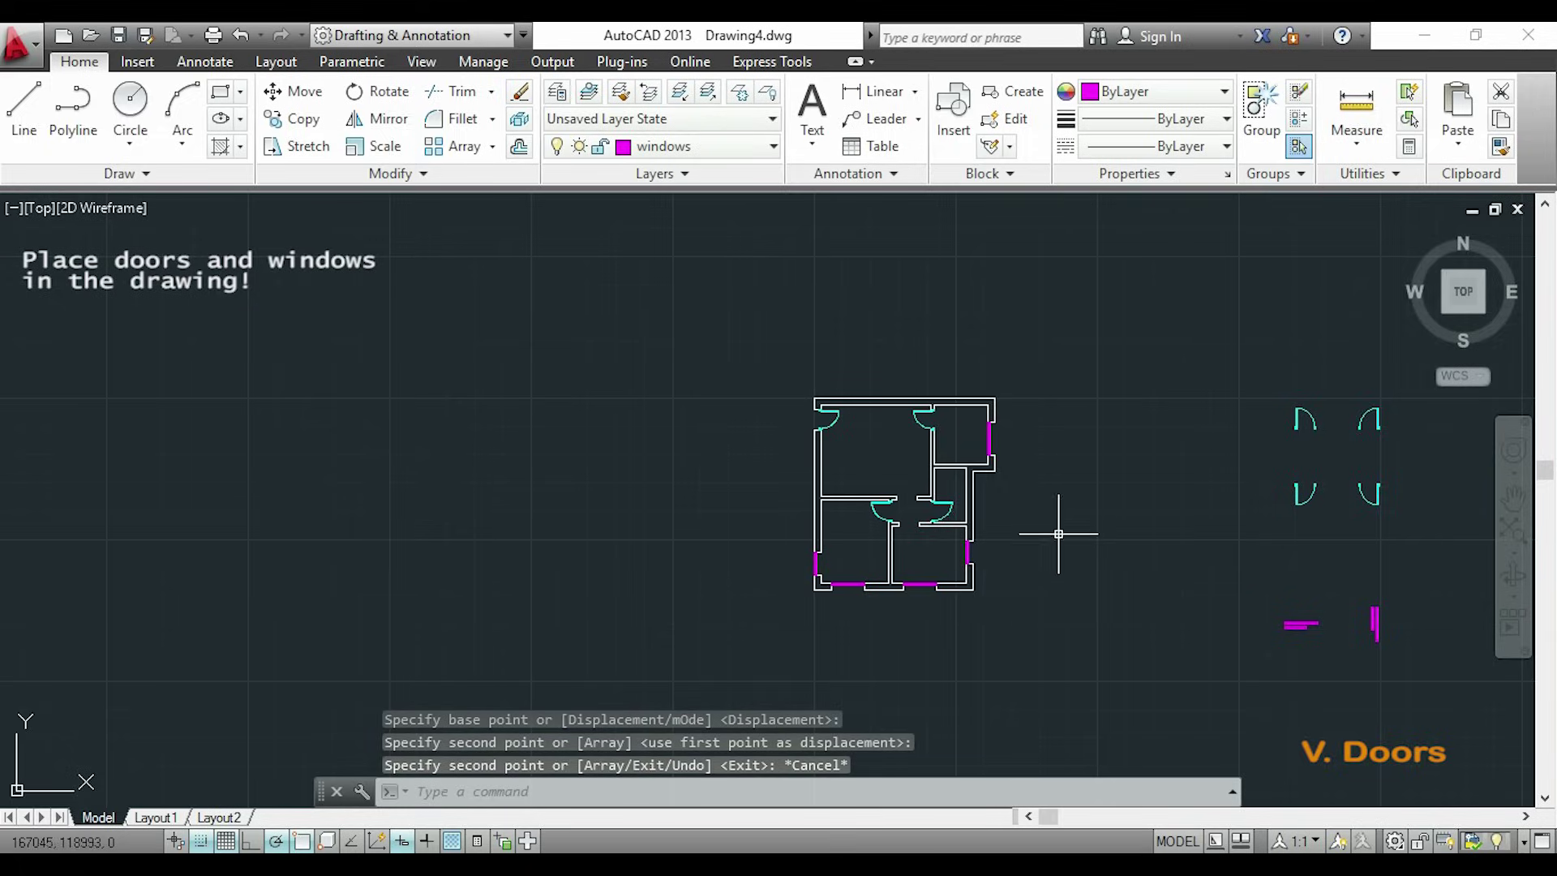
middle_drag(1083, 575, 1029, 556)
scroll(1032, 504, up, 3)
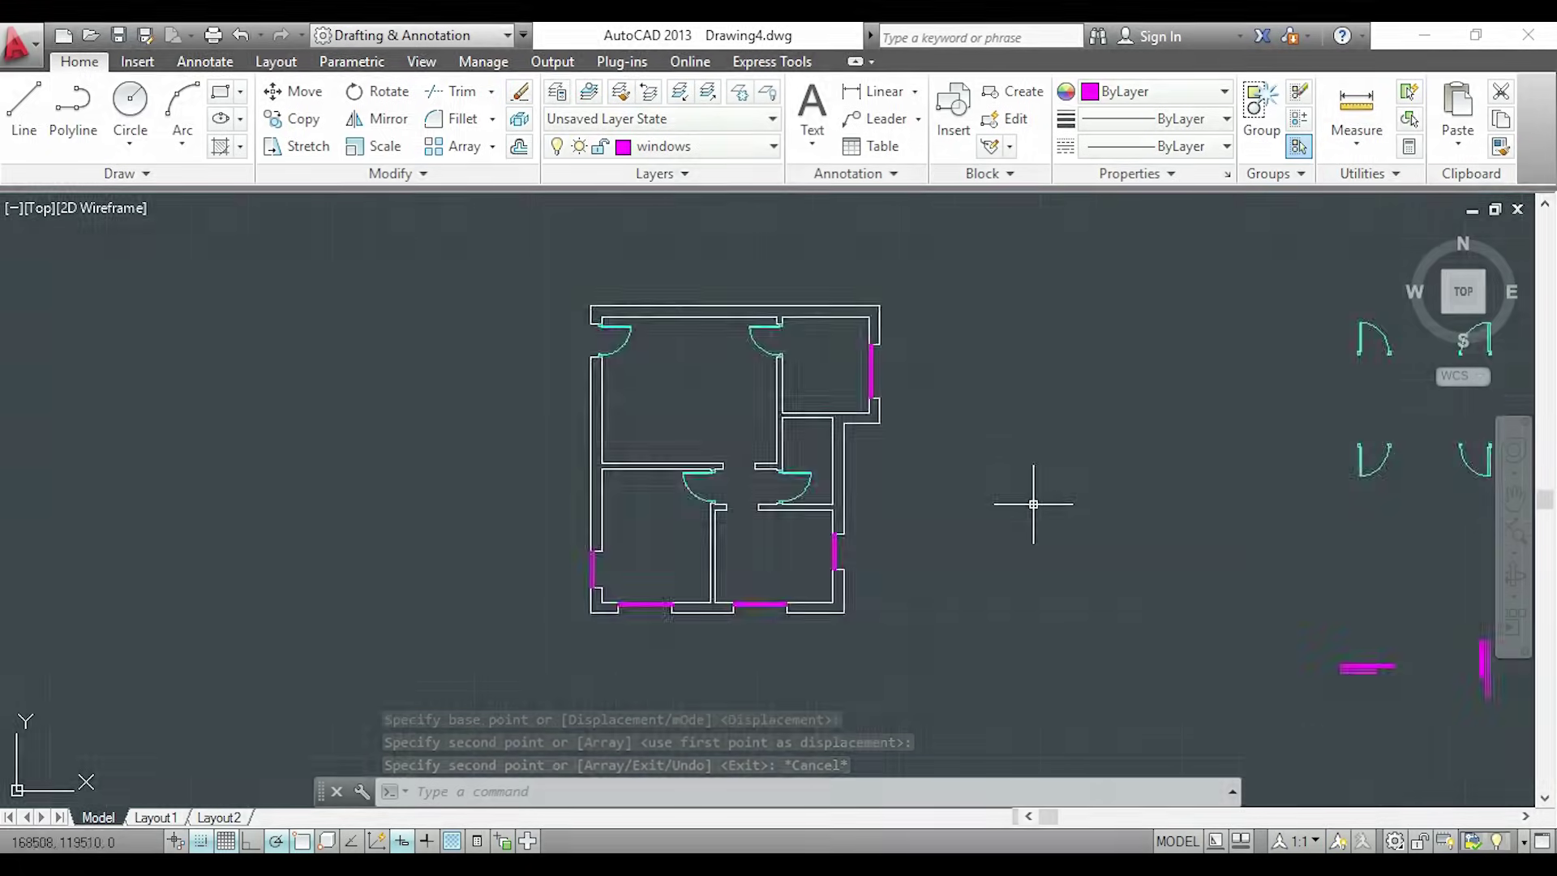